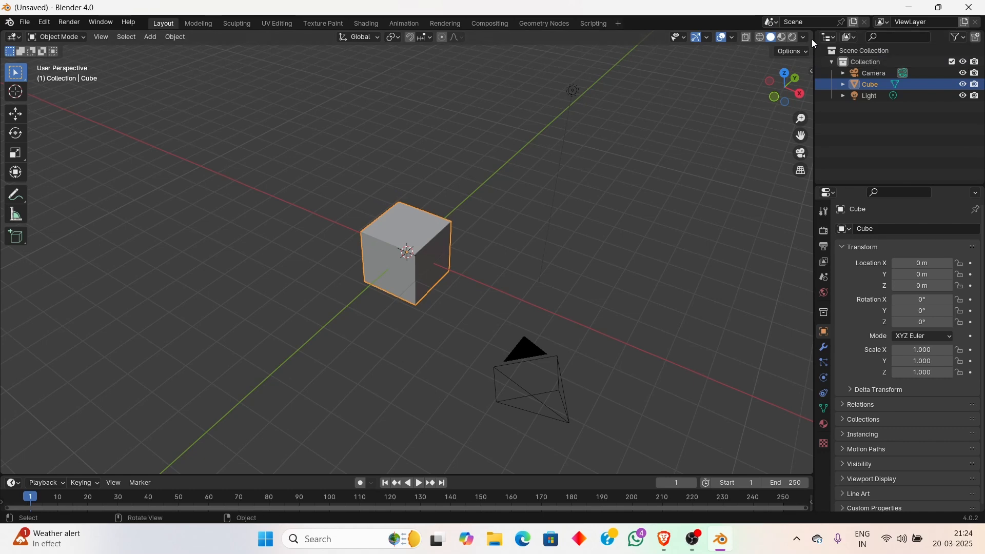
Split the 3D viewport into two side-by-side areas and change the new one to a Geometry Node Editor
left_click_drag(814, 34, 596, 50)
left_click_drag(774, 91, 732, 115)
left_click_drag(811, 34, 418, 41)
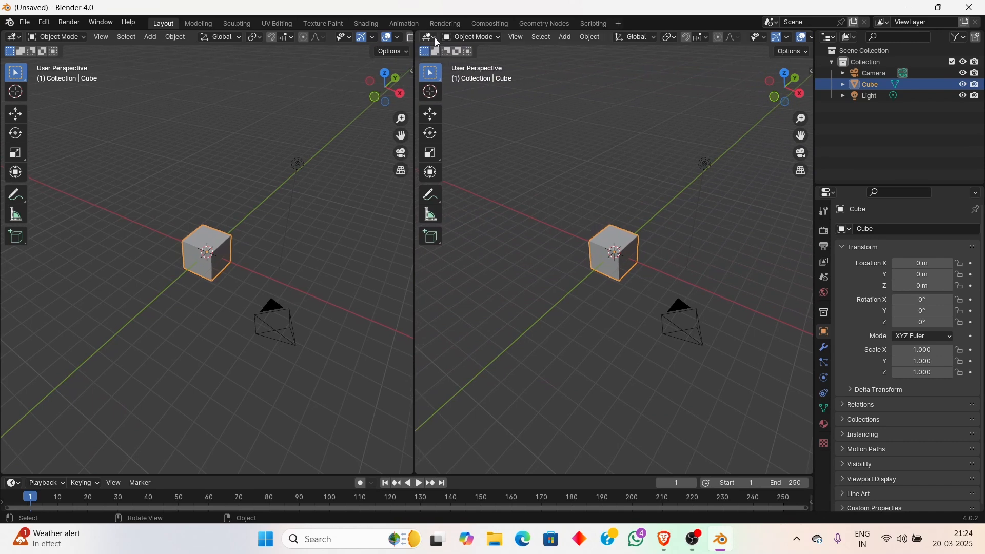
left_click(432, 36)
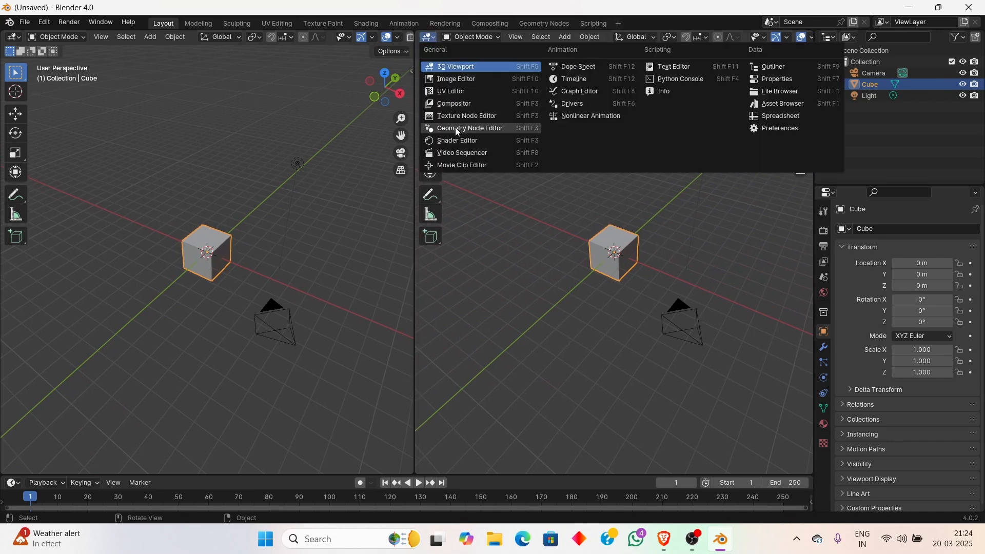
left_click(485, 130)
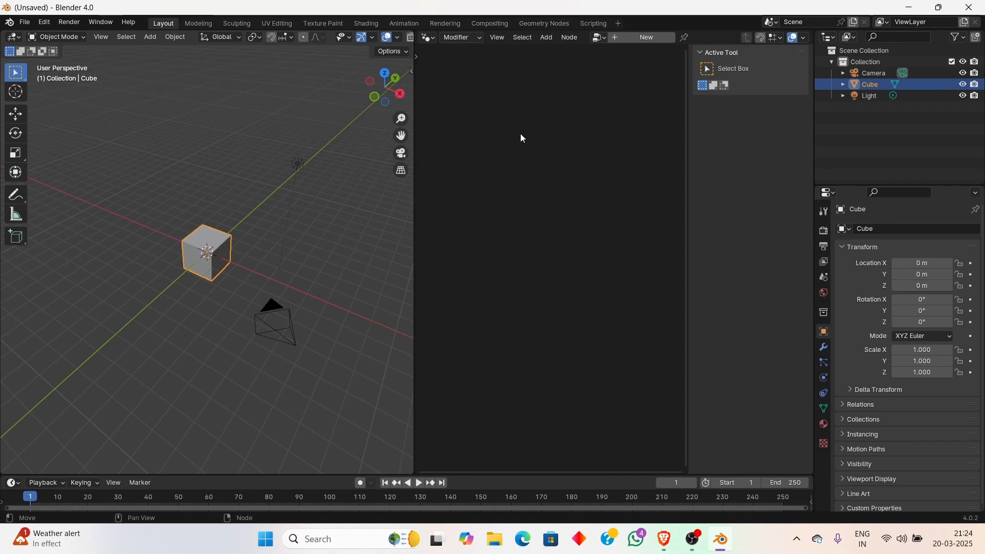
Create a new Geometry Nodes tree on the default cube
middle_click_drag(222, 248, 309, 248)
scroll(218, 254, "up", 2)
middle_click_drag(218, 254, 205, 235)
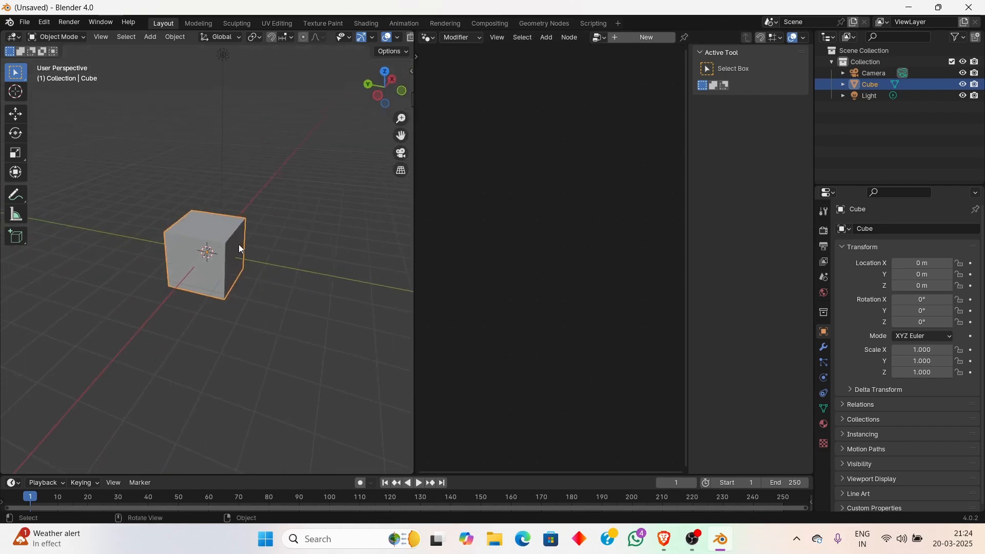
left_click(638, 33)
middle_click_drag(474, 293, 544, 201)
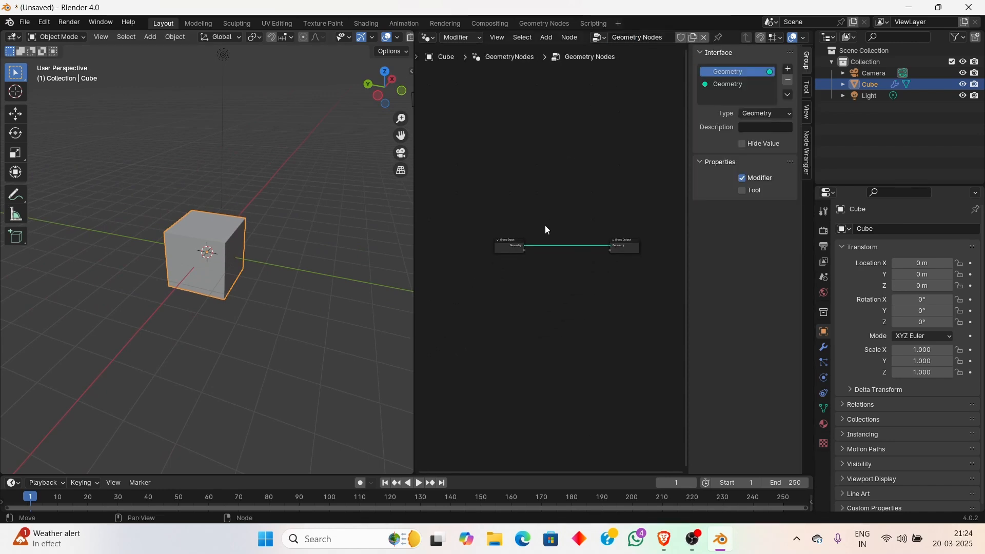
scroll(551, 231, "up", 8)
middle_click_drag(558, 239, 534, 242)
scroll(534, 242, "up", 1)
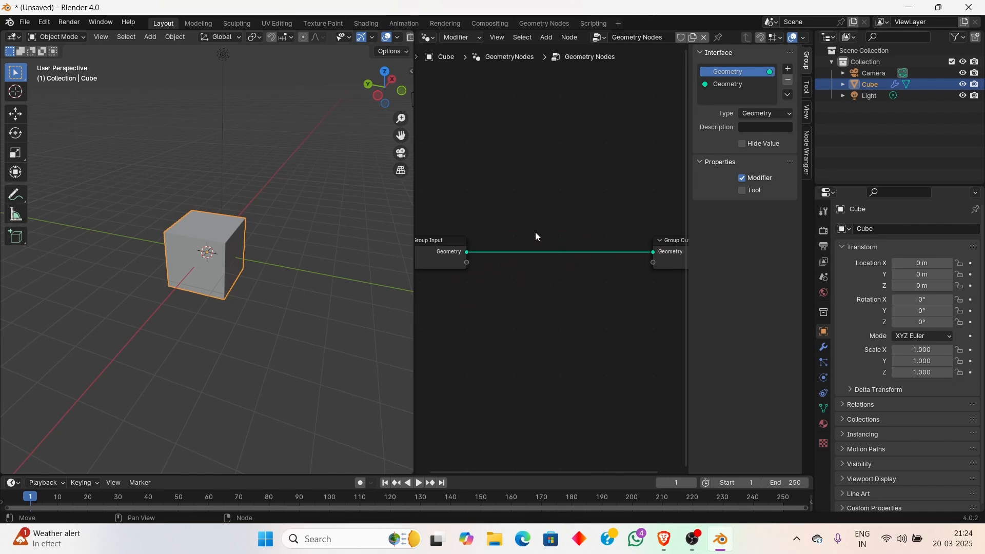
Examine the Group Input and Group Output nodes and the Geometry link that joins them
left_click_drag(435, 192, 485, 293)
middle_click_drag(614, 156, 542, 174)
left_click_drag(542, 192, 634, 328)
middle_click_drag(505, 218, 549, 238)
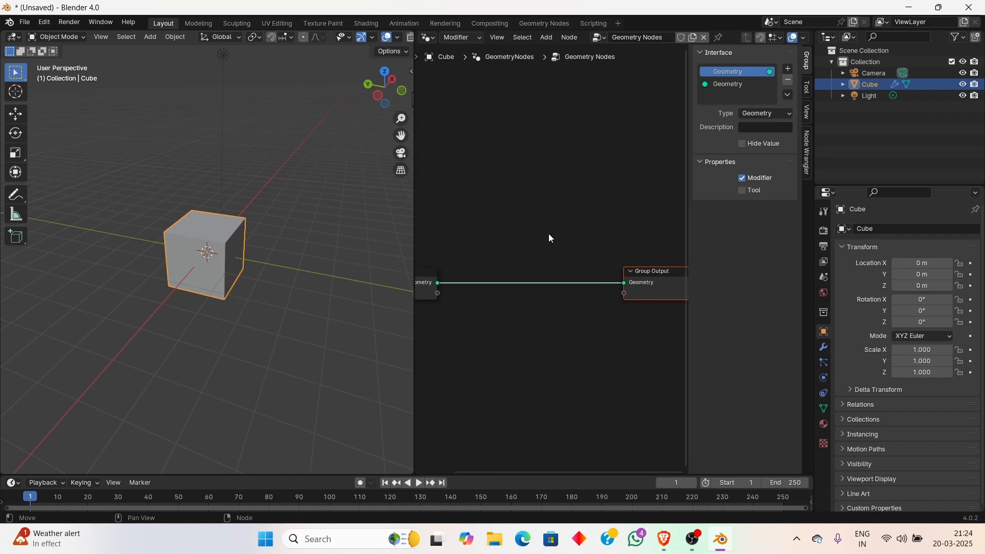
middle_click_drag(444, 248, 500, 248)
left_click_drag(444, 229, 519, 343)
middle_click_drag(640, 161, 538, 166)
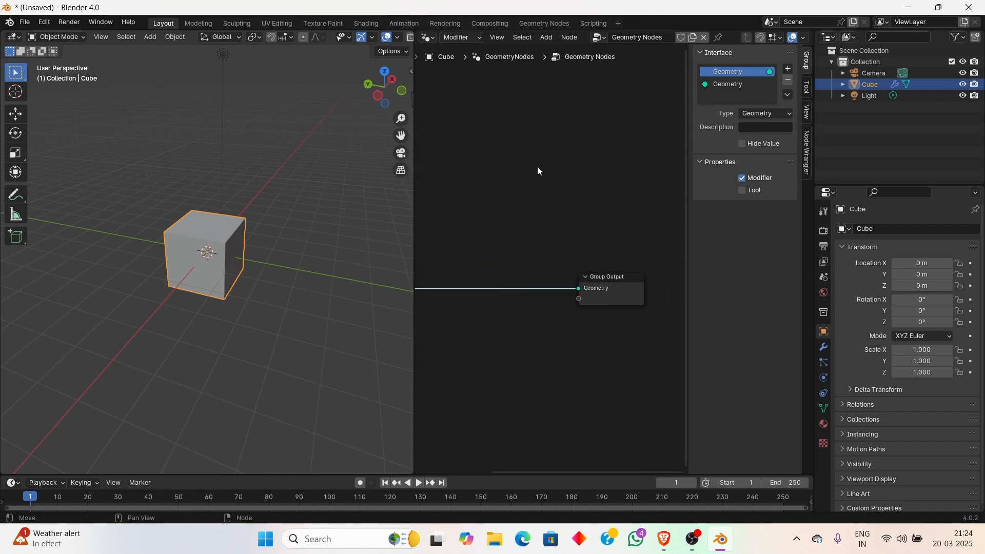
left_click_drag(538, 168, 592, 313)
middle_click_drag(538, 260, 619, 265)
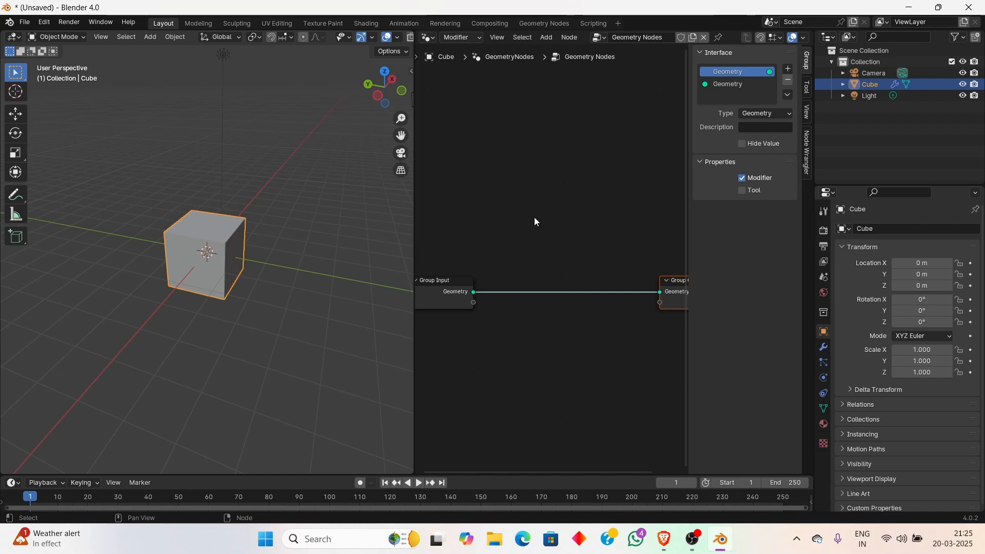
Cut the link between Group Input and Group Output and reconnect their Geometry sockets
right_click_drag(589, 204, 570, 365, "ctrl")
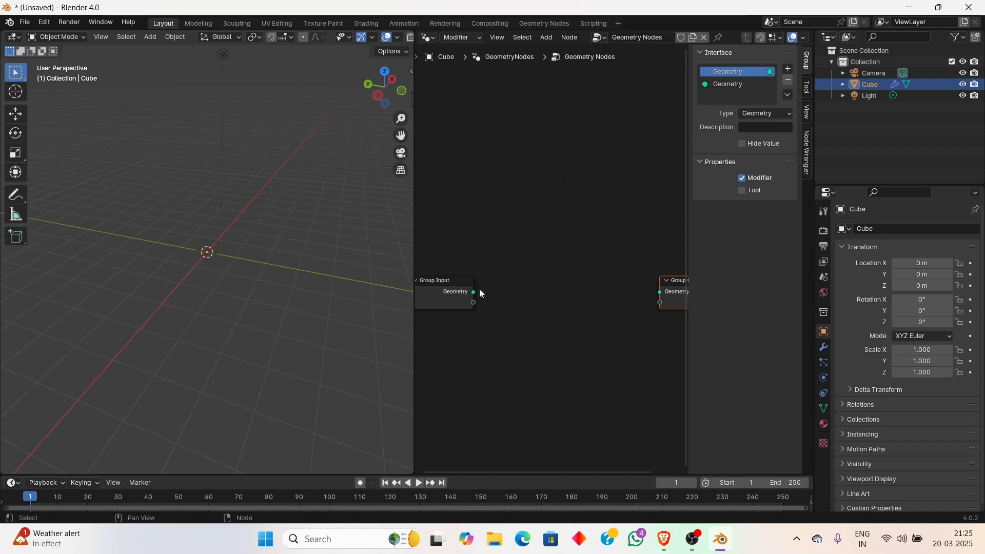
left_click_drag(475, 294, 485, 292)
left_click_drag(606, 292, 654, 289)
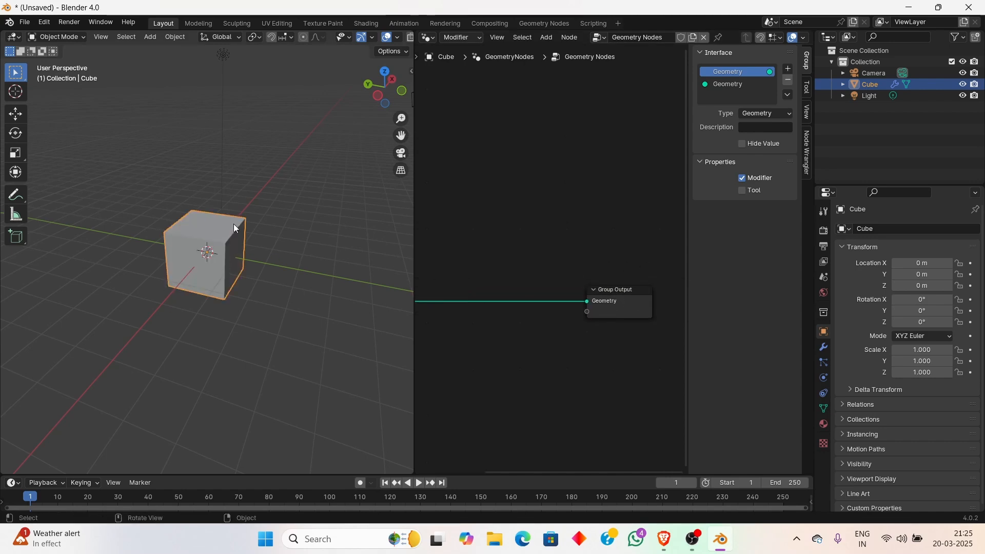
middle_click_drag(532, 237, 566, 256)
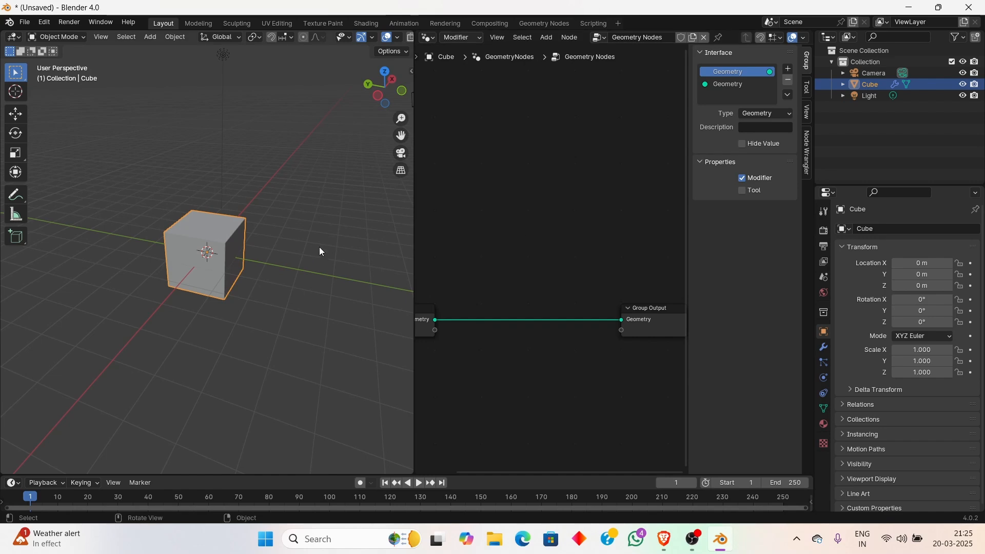
Enable the Screencast Keys overlay in the 3D viewport
key("n")
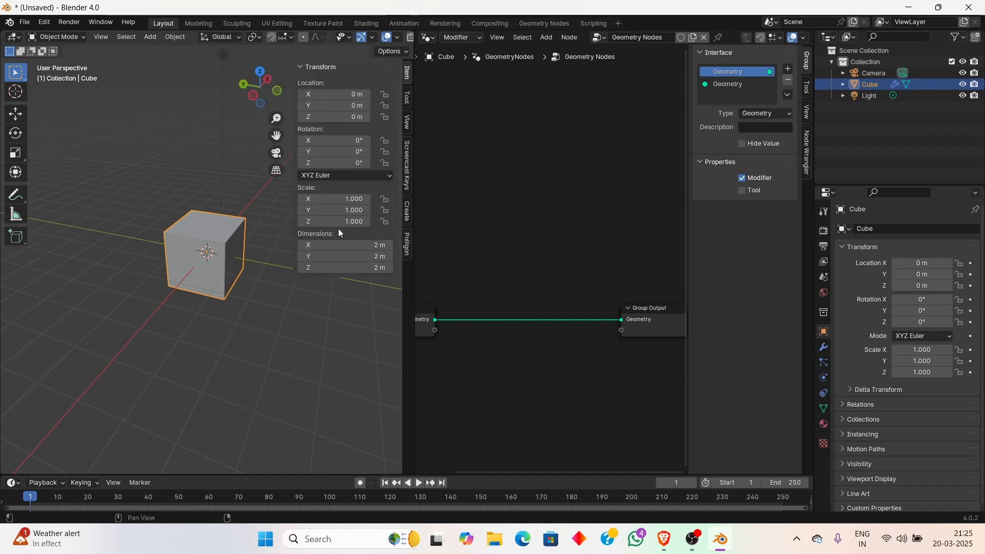
left_click(407, 165)
left_click(308, 68)
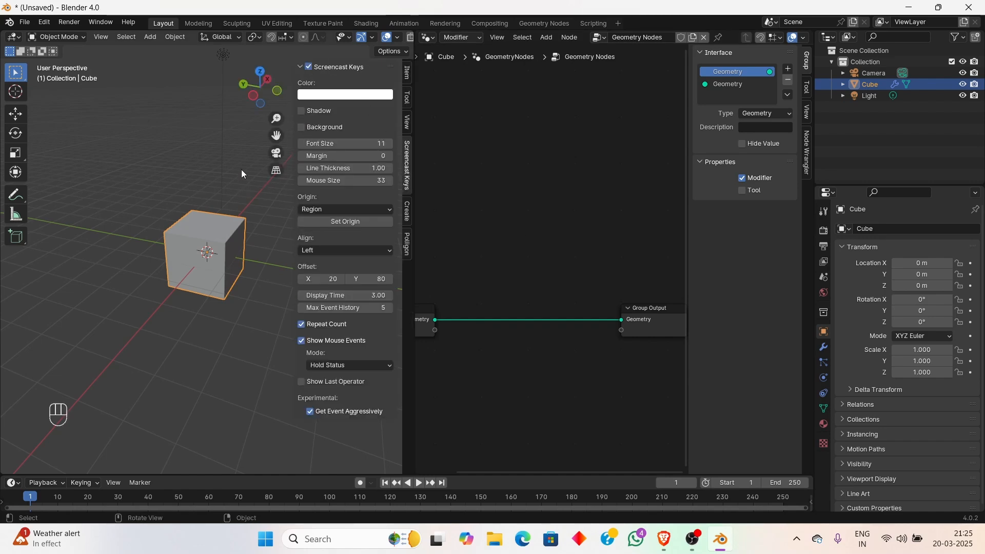
key("n")
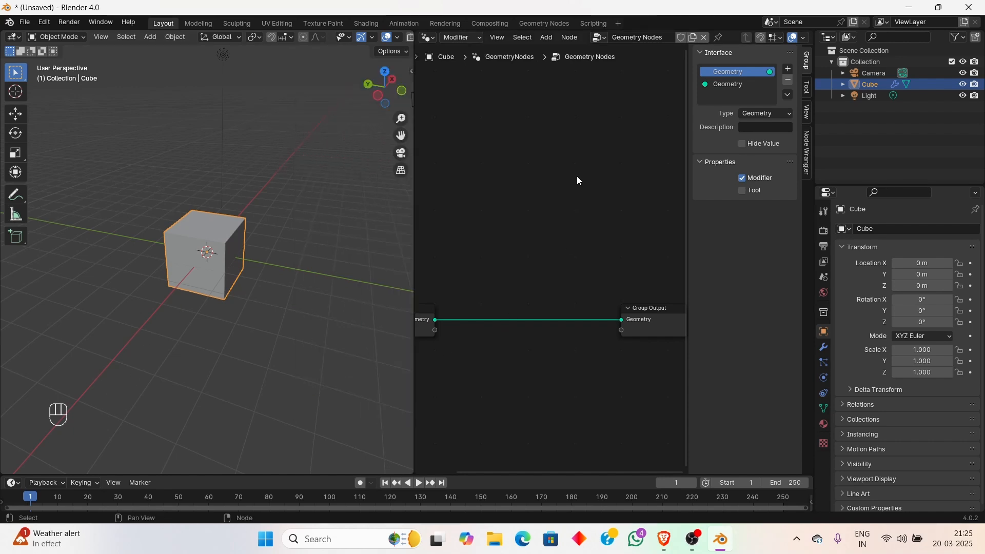
Demonstrate cutting the Geometry link between the two group nodes once more and link them again
key("ctrl")
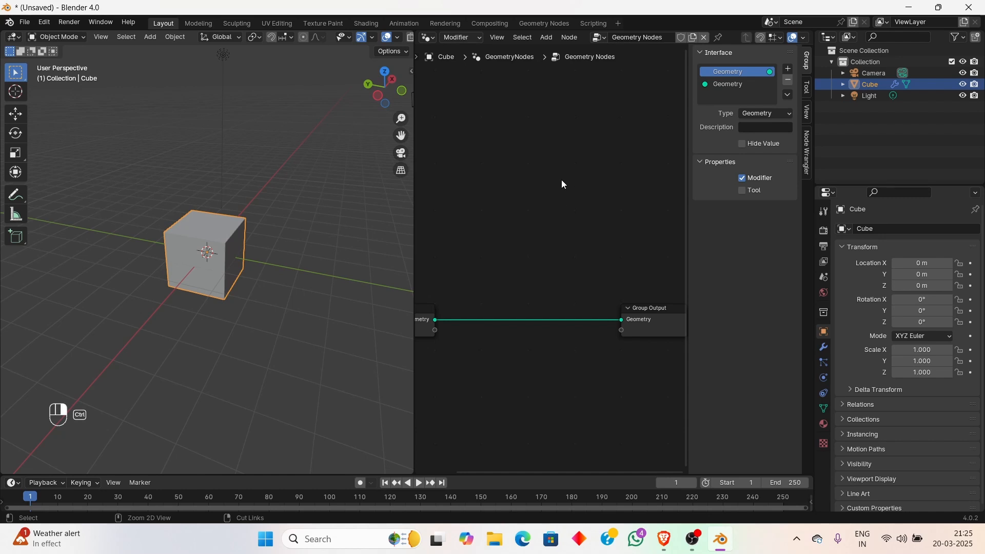
right_click_drag(547, 274, 547, 364, "ctrl")
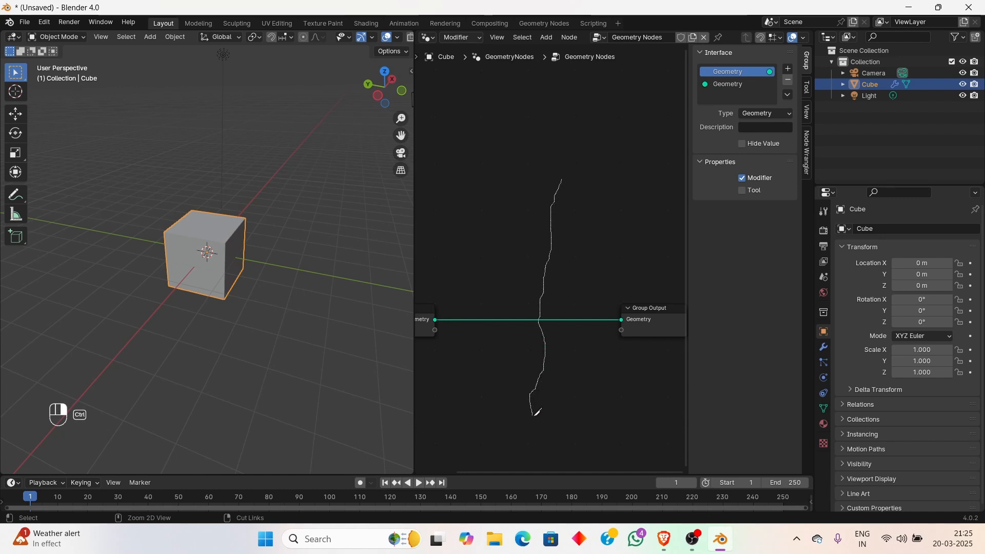
right_click_drag(537, 412, 539, 421, "ctrl")
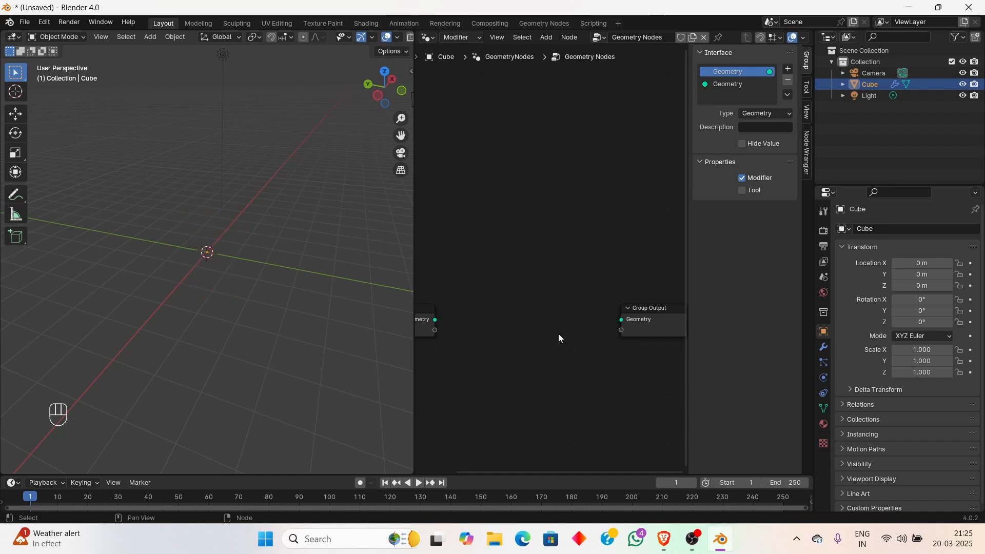
left_click_drag(435, 320, 622, 320)
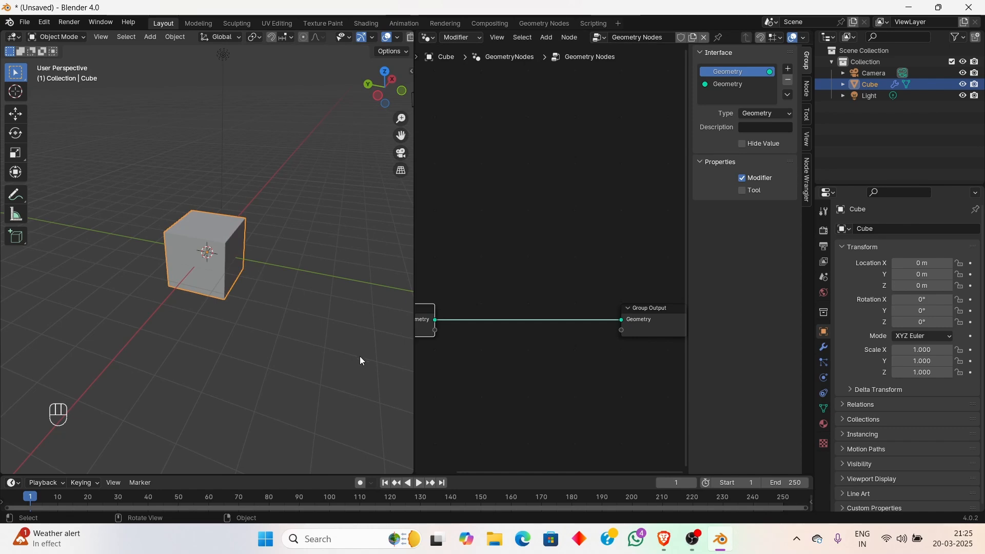
Add a Transform Geometry node on the link between Group Input and Group Output
scroll(525, 257, "down", 1)
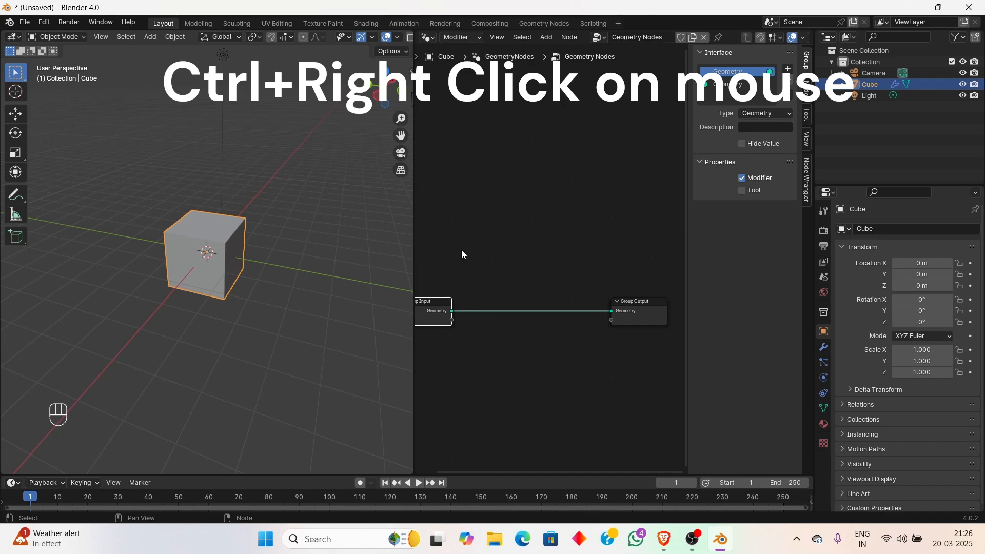
key("space")
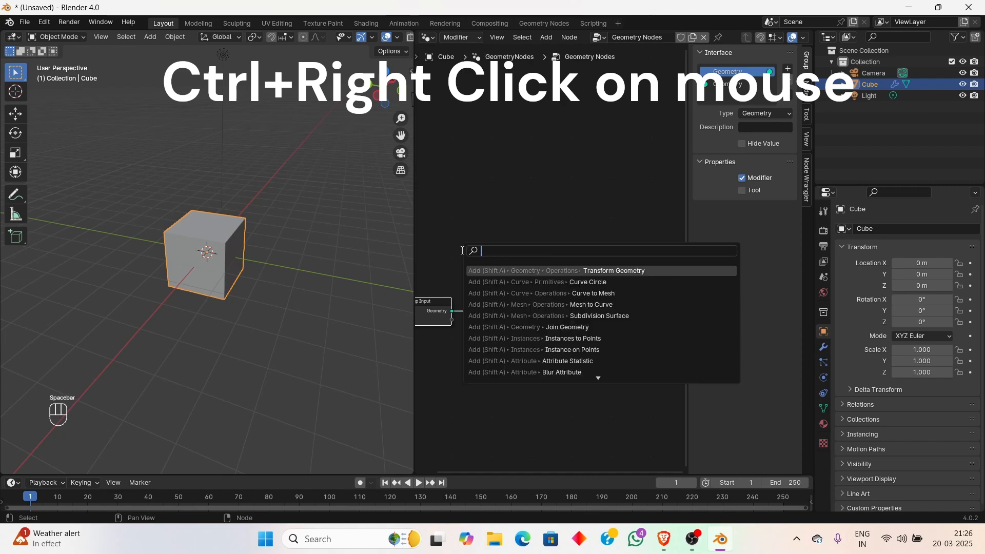
left_click(621, 270)
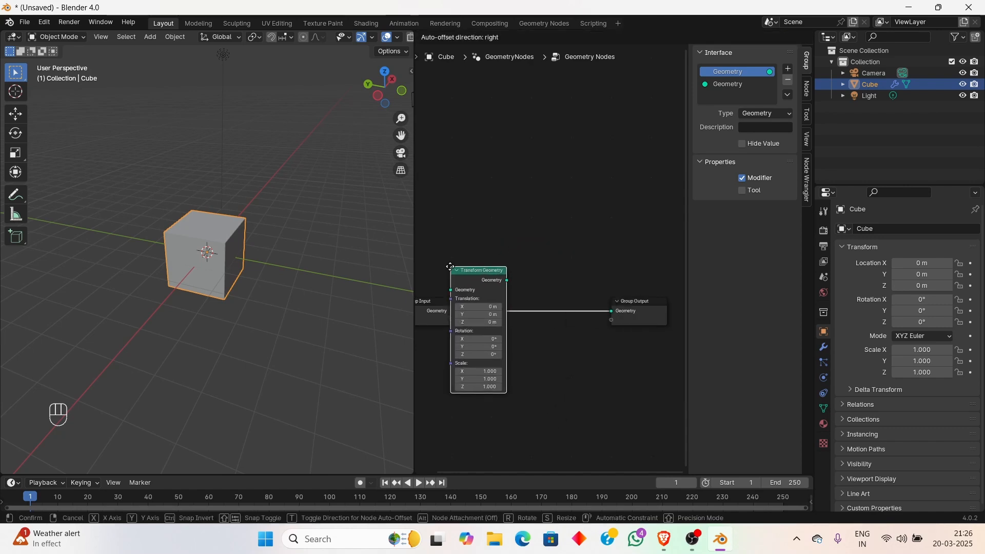
left_click(491, 257)
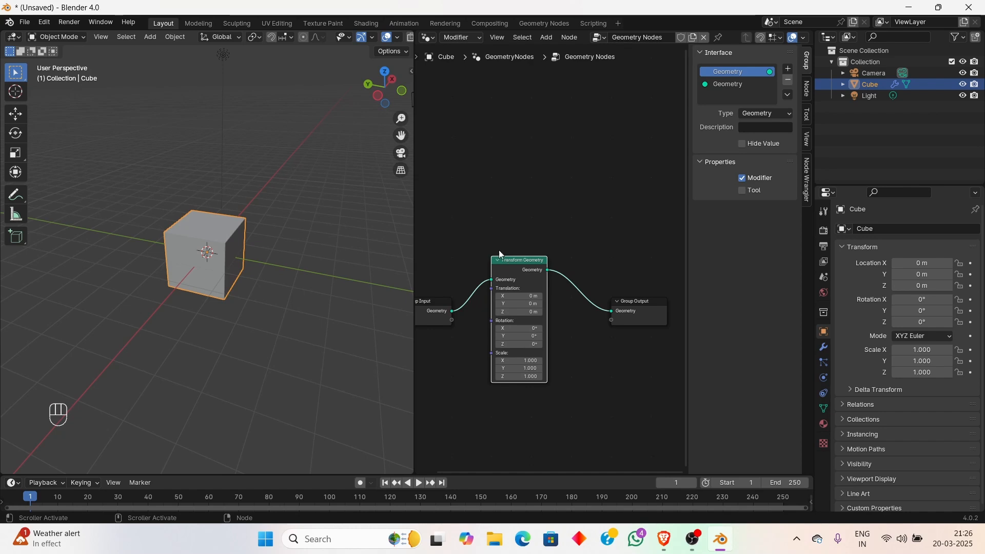
scroll(511, 279, "up", 3)
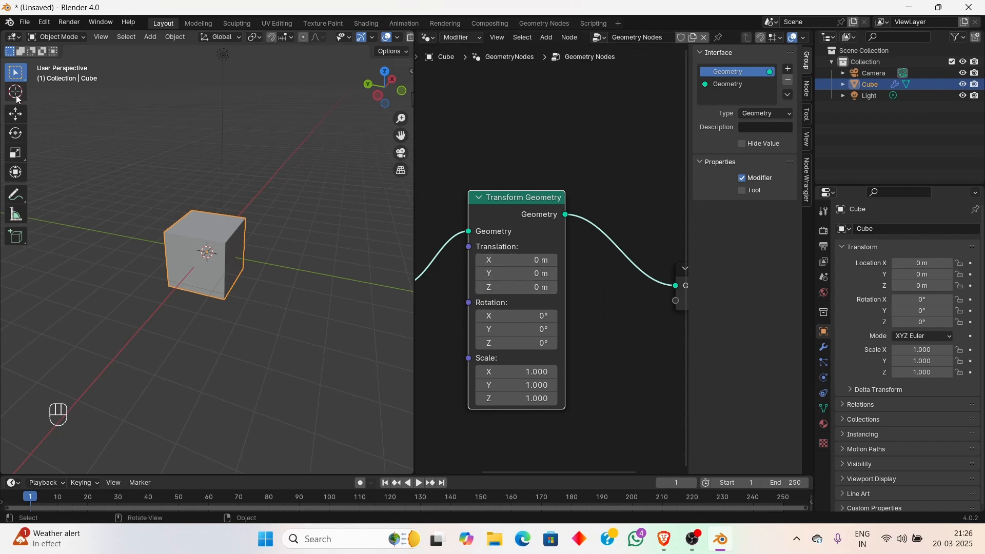
Try the Rotate and Move tools on the cube and return to the Select Box tool
left_click(15, 133)
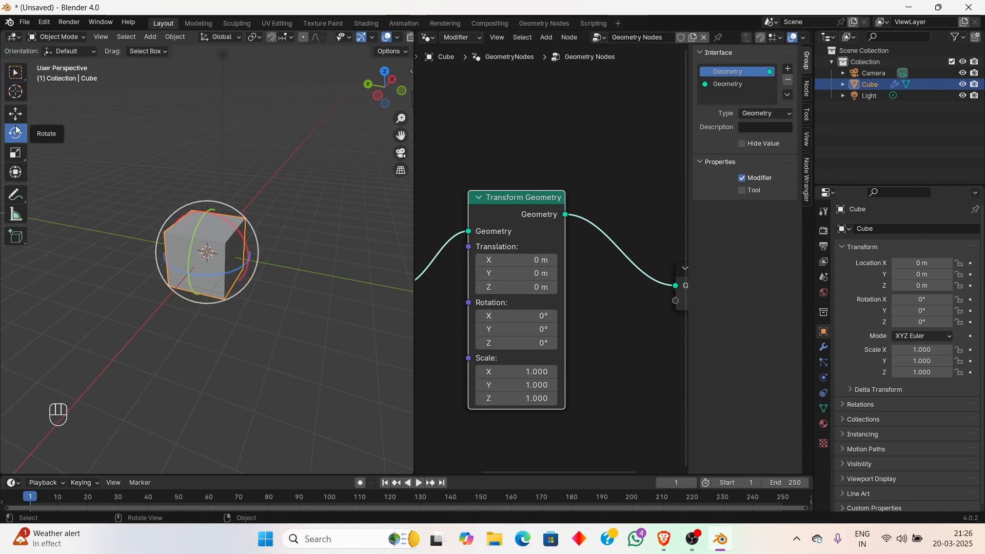
left_click(15, 112)
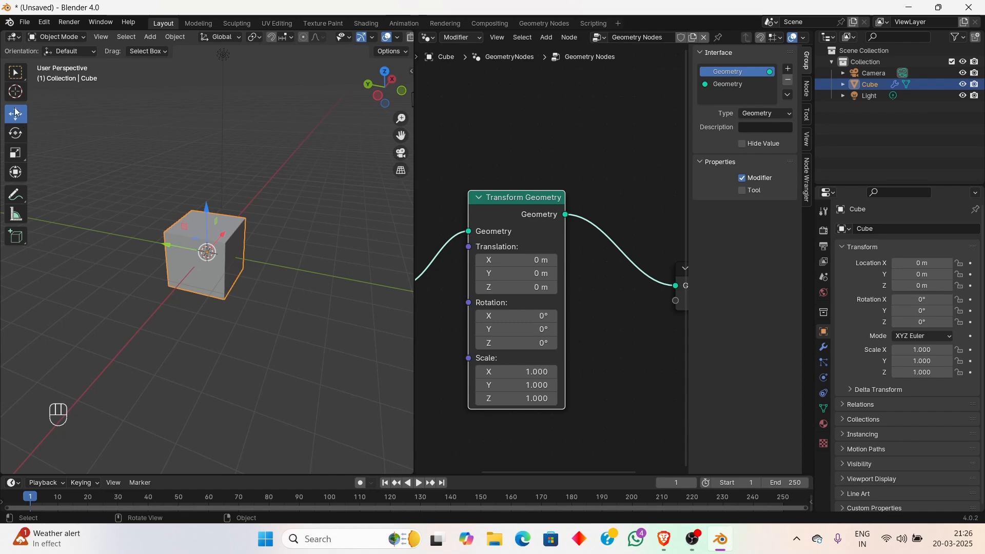
key("w")
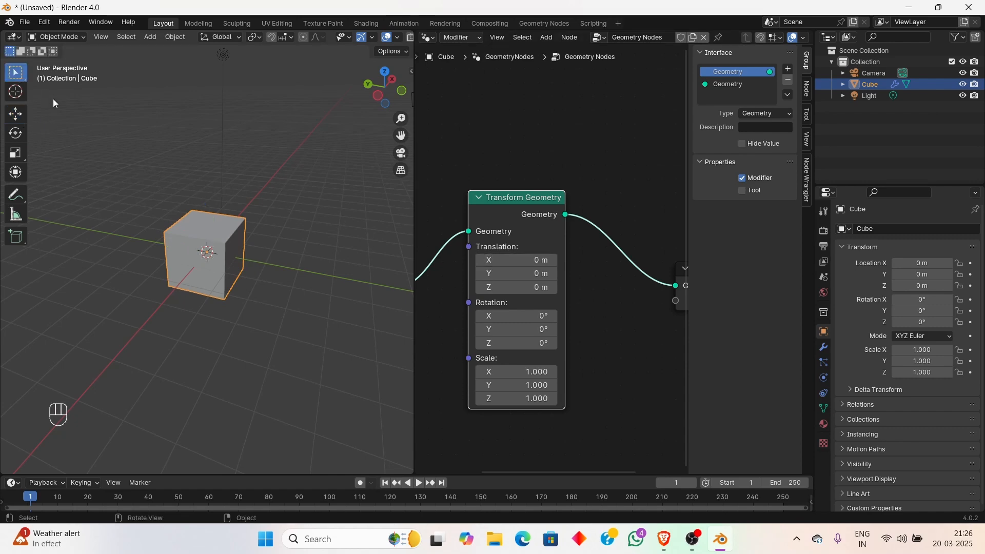
In the Transform Geometry node, set Translation X to 0.2 m, Rotation to 44.2°, 57.1°, -29° and Scale to 1.9, 1.2, 0.9
left_click_drag(533, 260, 513, 262)
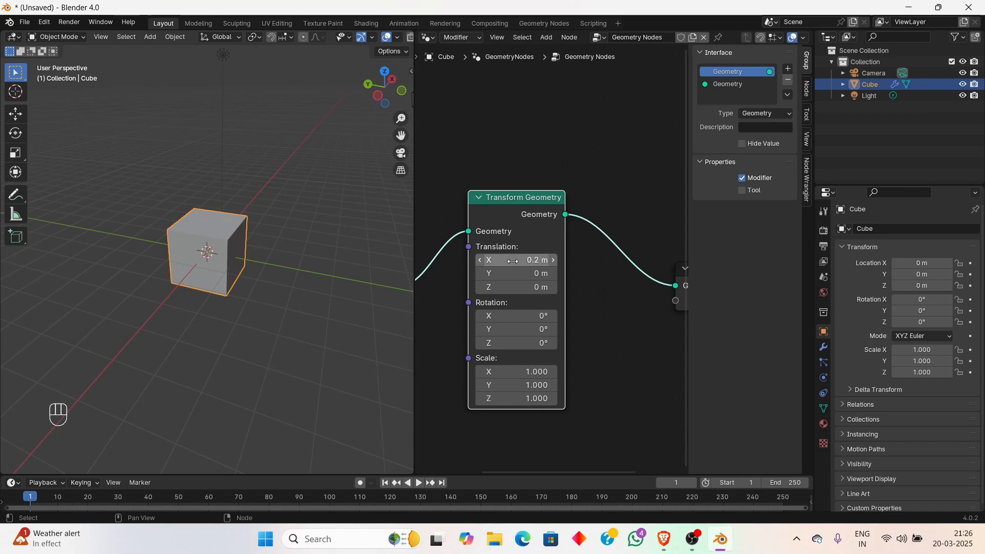
left_click_drag(506, 315, 527, 329)
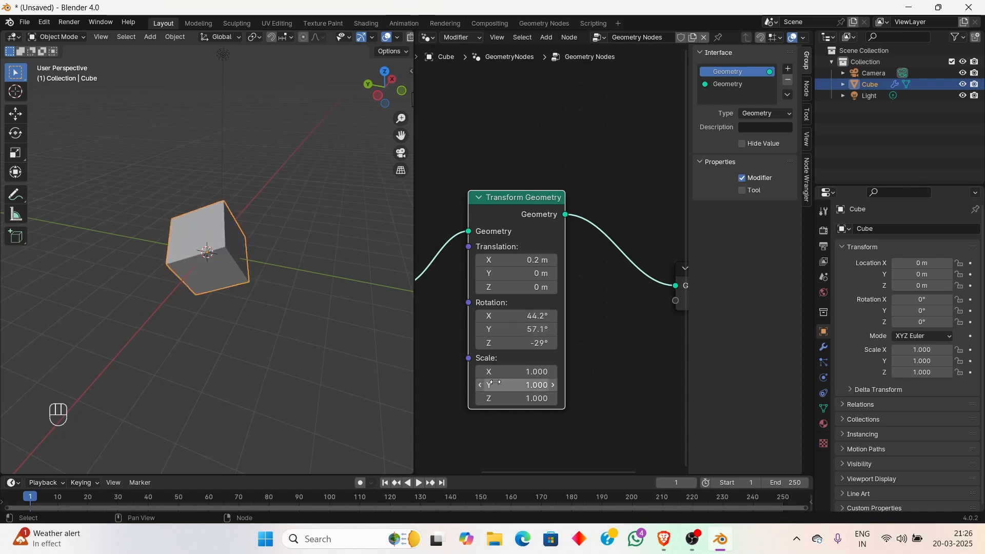
left_click_drag(495, 372, 502, 398)
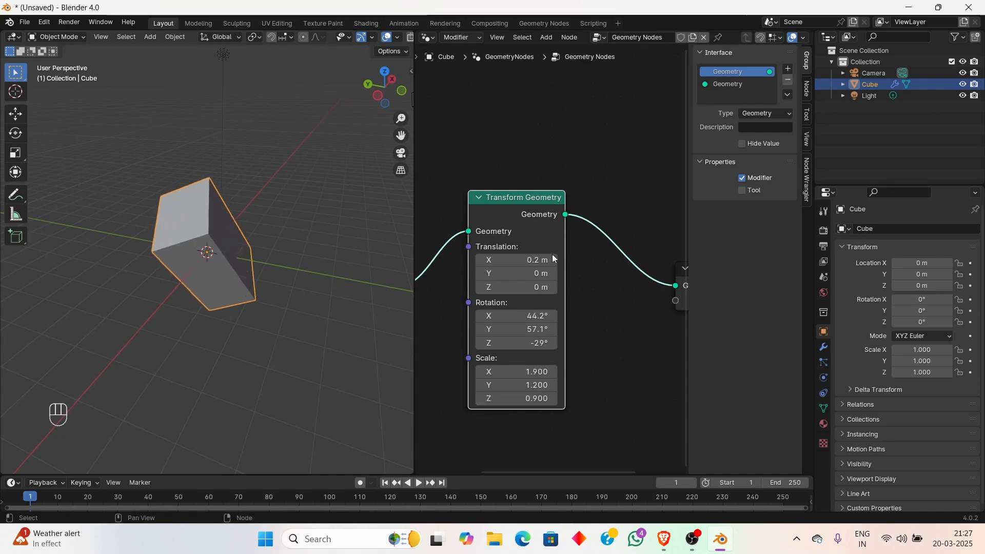
Duplicate the Transform Geometry node and place the copy above the original
scroll(537, 233, "down", 6)
scroll(546, 230, "down", 2)
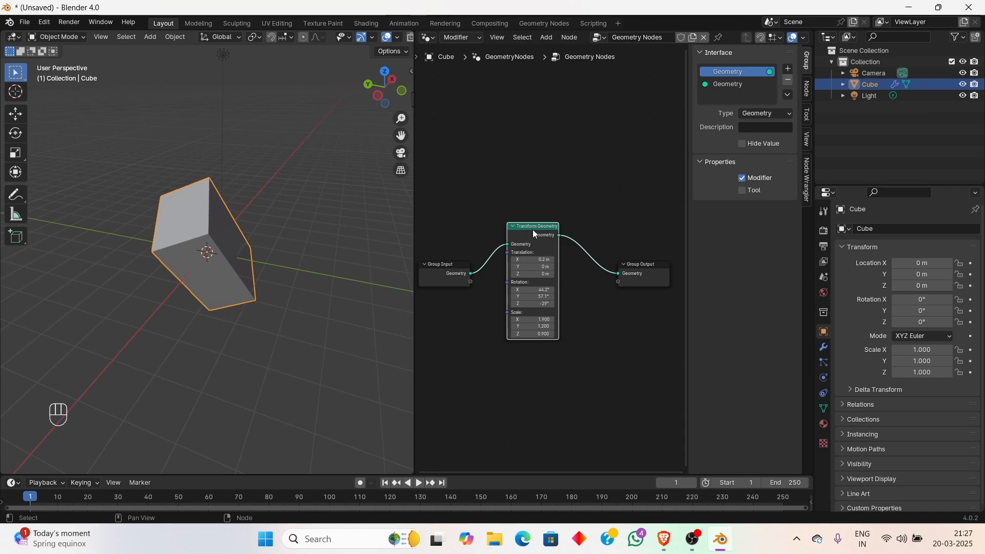
key("shift")
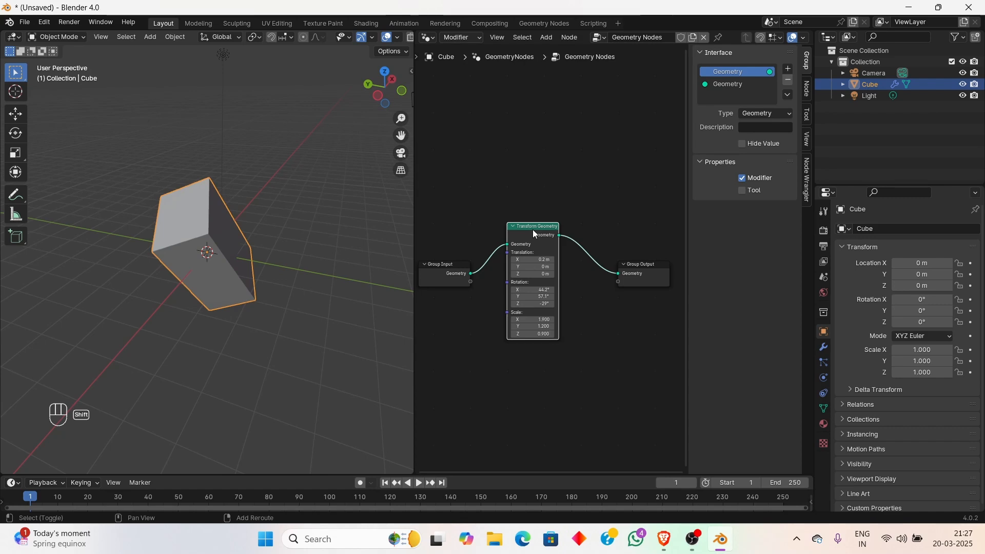
key("shift+d")
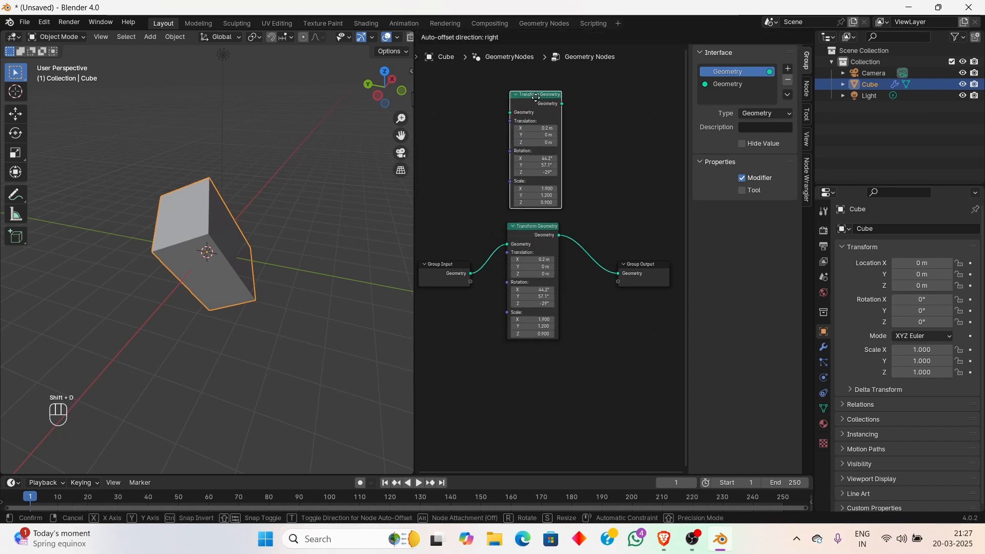
left_click(529, 95)
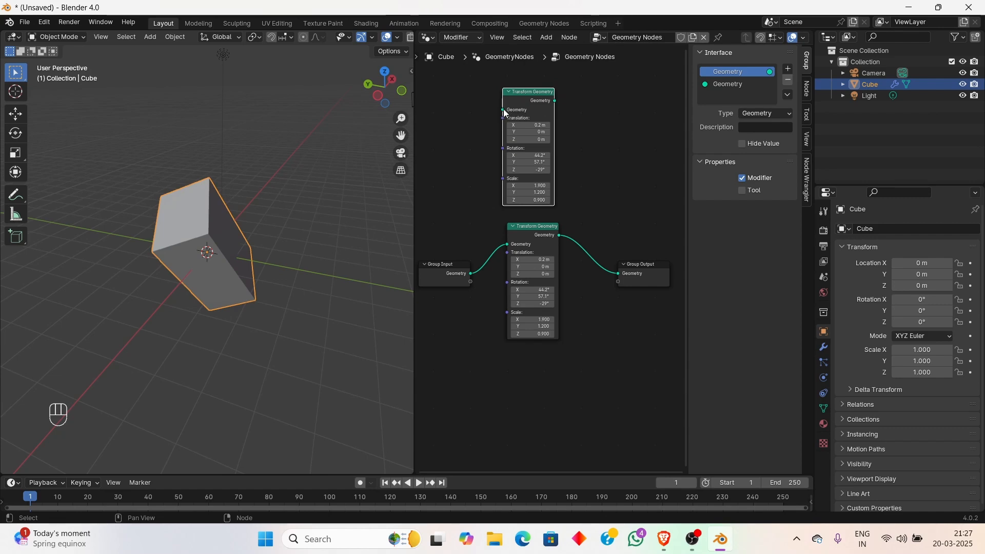
Connect the upper Transform Geometry node's input to Group Input and its output to Group Output
left_click_drag(554, 101, 619, 274)
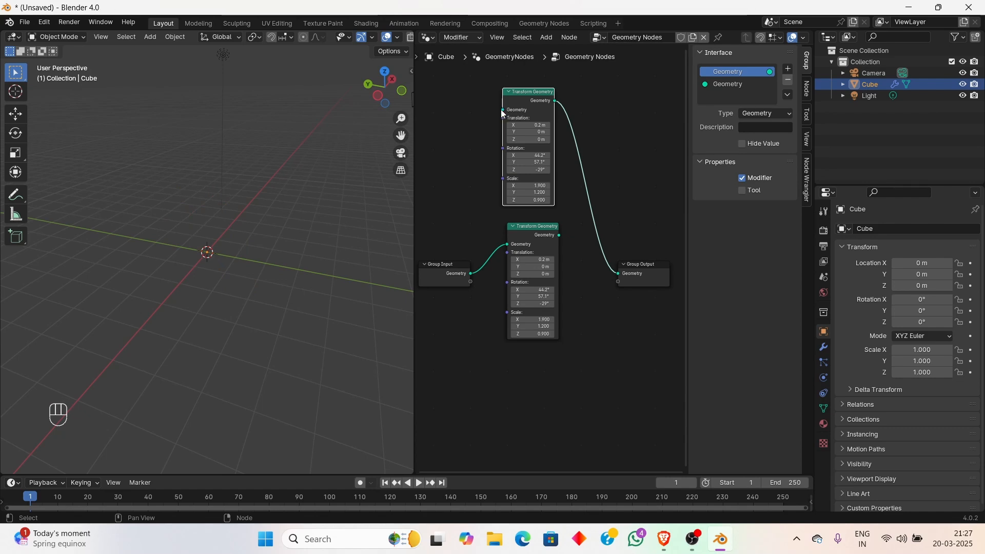
left_click_drag(502, 110, 470, 274)
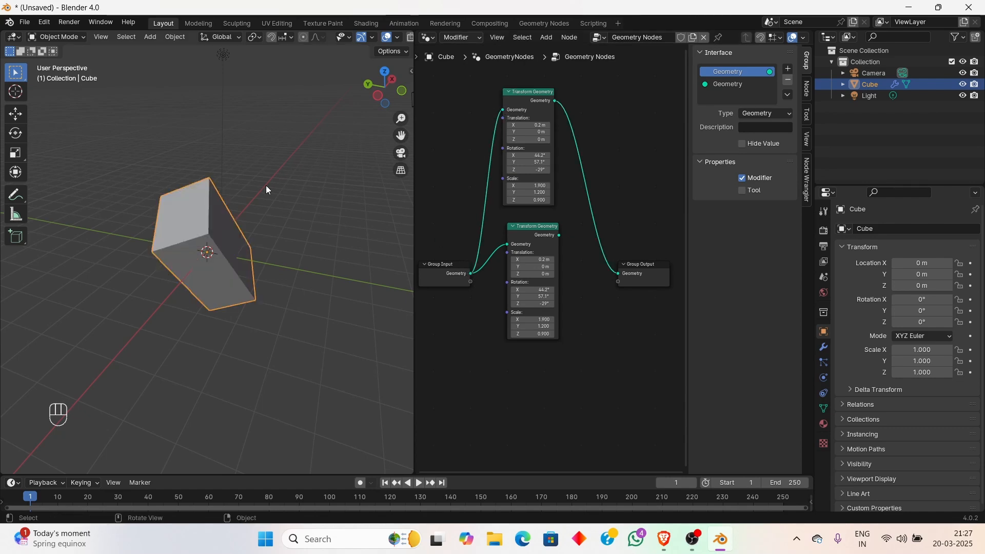
middle_click_drag(267, 187, 308, 195)
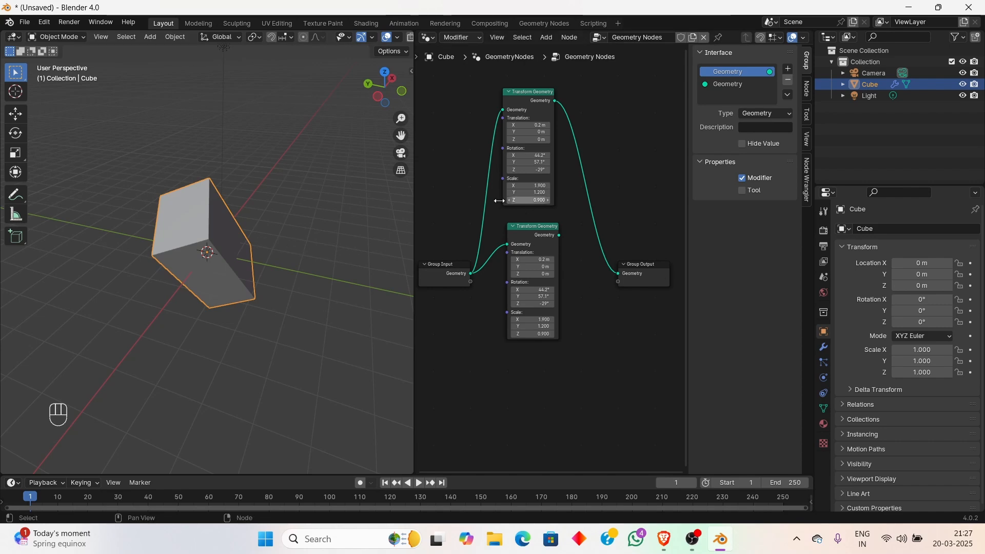
middle_click_drag(287, 195, 260, 194)
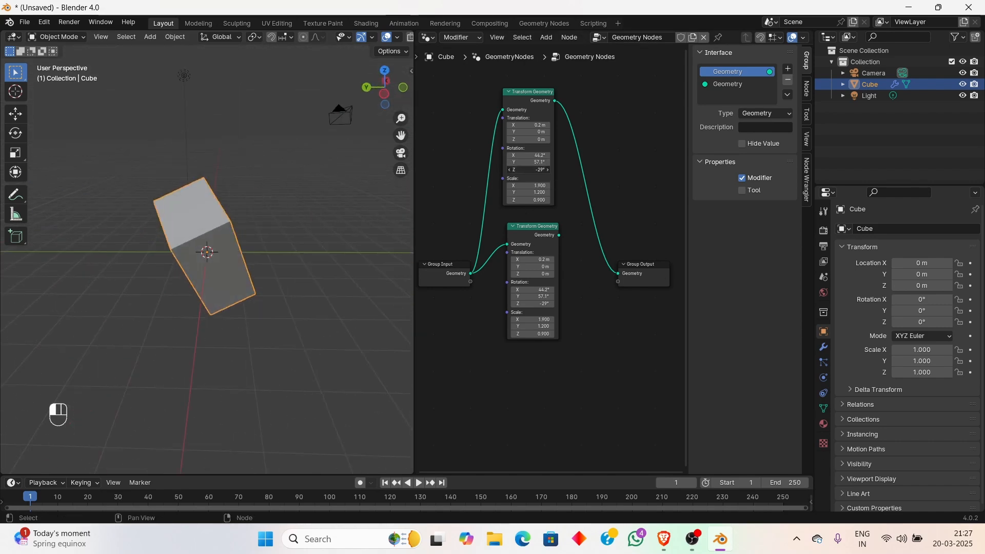
In the upper Transform Geometry node, set Translation X to 4.6 m, Rotation to -2.6°, -7°, 24.3° and Scale to 0.3, 1.2, 2.7
mouse_move(528, 169)
left_mouse_down()
mouse_move(578, 170)
mouse_move(541, 170)
left_mouse_up()
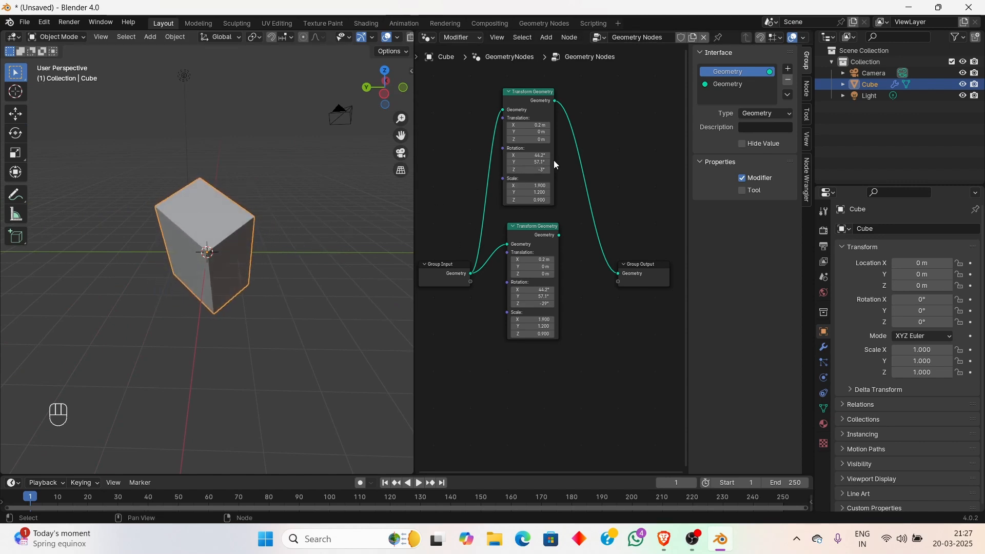
mouse_move(533, 155)
left_mouse_down()
mouse_move(493, 155)
mouse_move(545, 170)
left_mouse_up()
left_click_drag(540, 205, 526, 196)
left_click_drag(513, 121, 533, 121)
left_click_drag(515, 158, 473, 159)
mouse_move(524, 182)
left_mouse_down()
mouse_move(501, 182)
mouse_move(515, 182)
mouse_move(508, 196)
mouse_move(511, 181)
left_mouse_up()
Move the Group Output node aside and insert a Join Geometry node on the link leading to it
left_click_drag(653, 268, 588, 246)
scroll(543, 177, "down", 1)
middle_click_drag(558, 180, 623, 177)
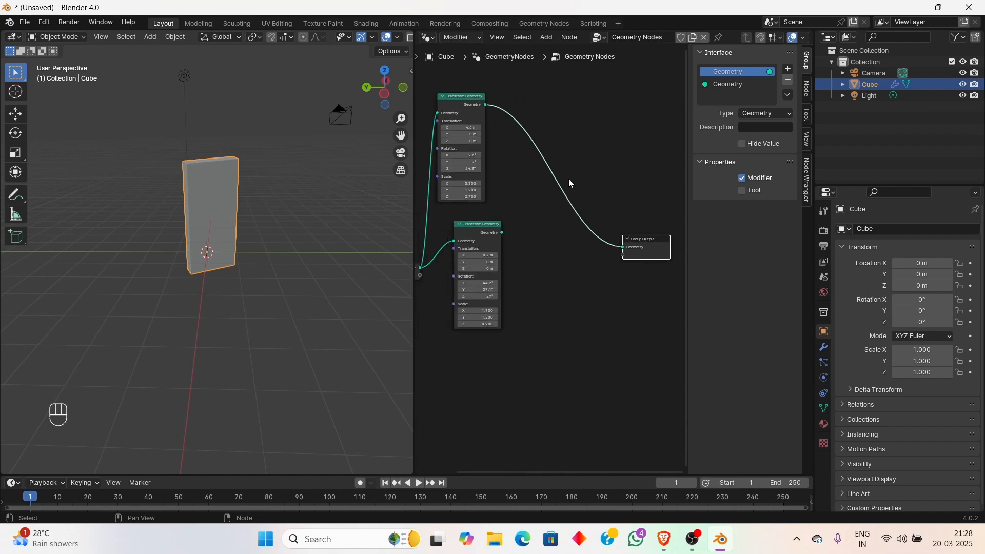
key("space")
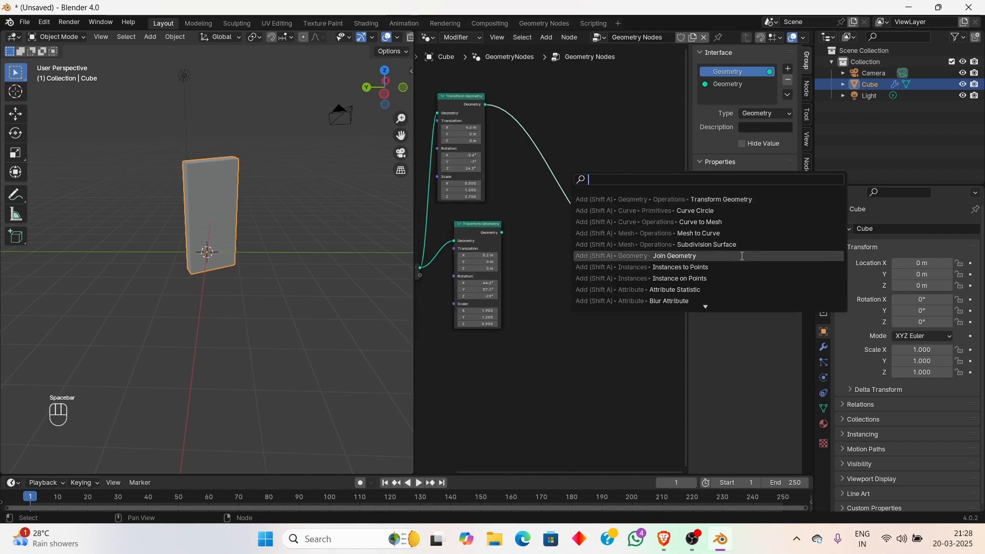
left_click(680, 256)
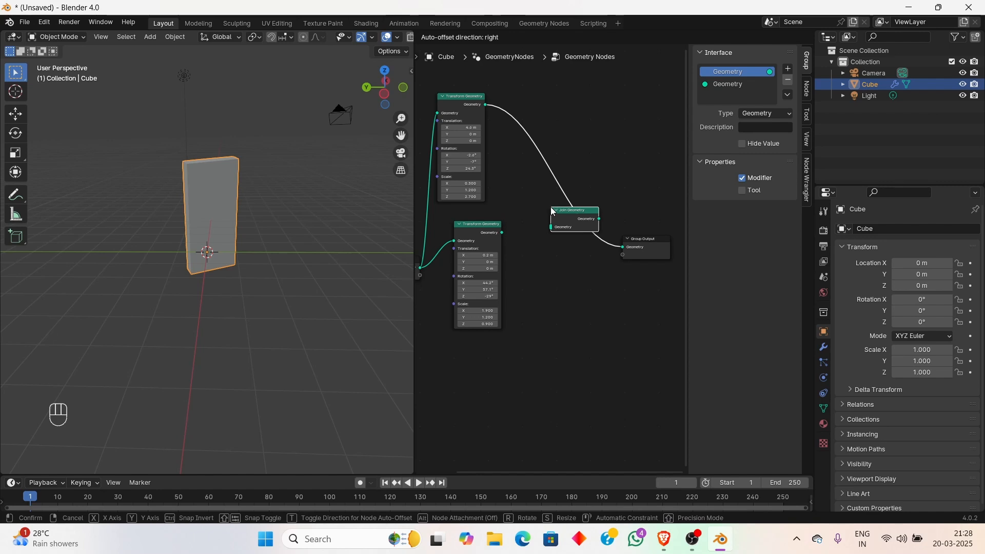
left_click(550, 210)
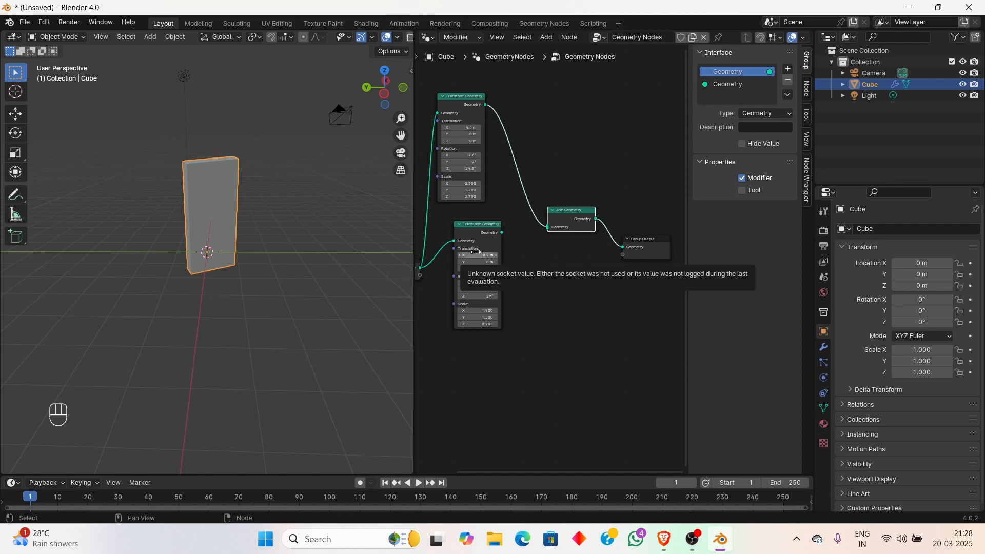
Connect the lower Transform Geometry node's output to the Join Geometry input and view both shapes from another angle
left_click_drag(501, 232, 545, 234)
middle_click_drag(181, 227, 180, 192)
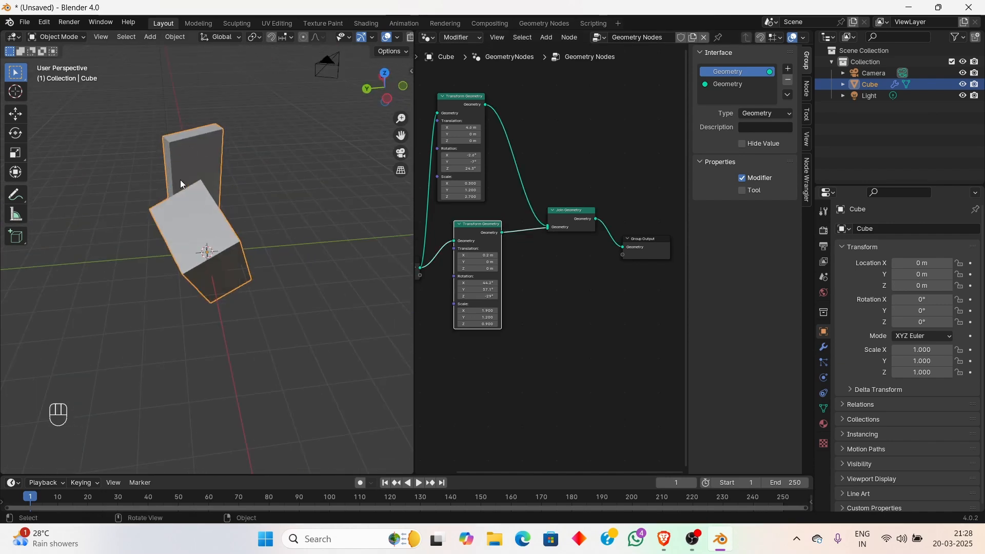
middle_click_drag(181, 231, 242, 229)
middle_click_drag(479, 238, 509, 284)
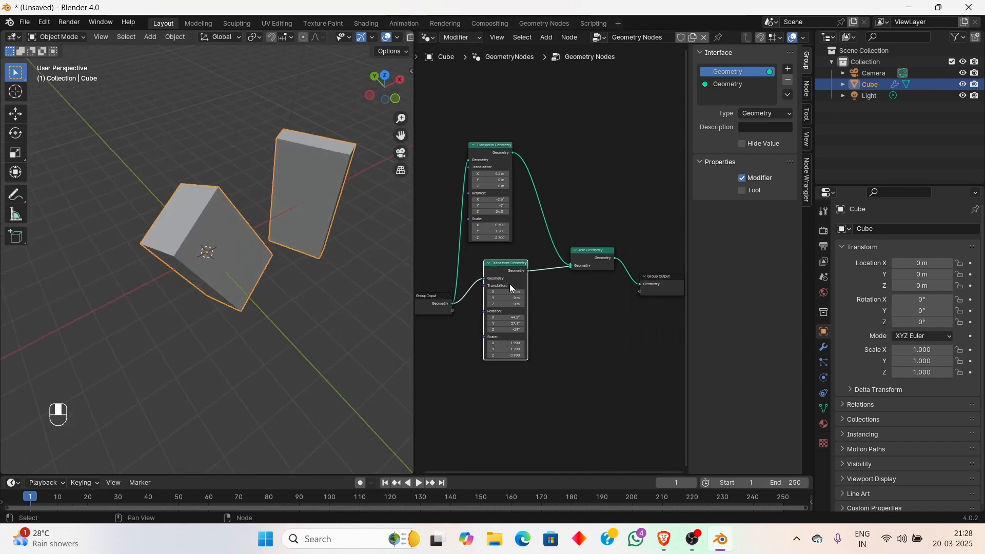
Move Group Input away from the Transform Geometry nodes and bring Group Output level with the Join Geometry node
scroll(534, 267, "up", 3)
middle_click_drag(530, 219, 648, 204)
left_click_drag(523, 288, 429, 231)
middle_click_drag(604, 249, 476, 248)
middle_click_drag(661, 228, 636, 222)
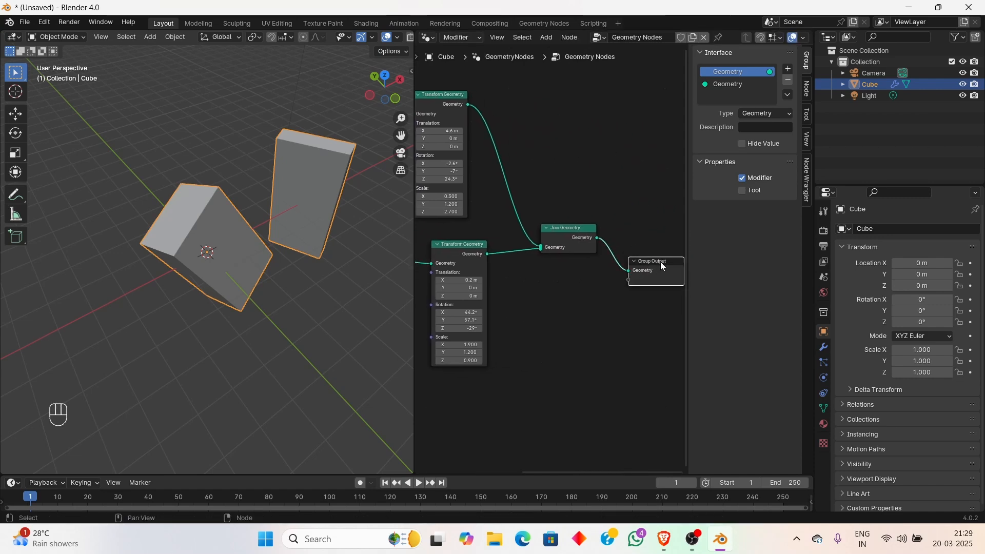
left_click_drag(660, 262, 649, 231)
scroll(548, 183, "down", 6)
middle_click_drag(506, 193, 564, 211)
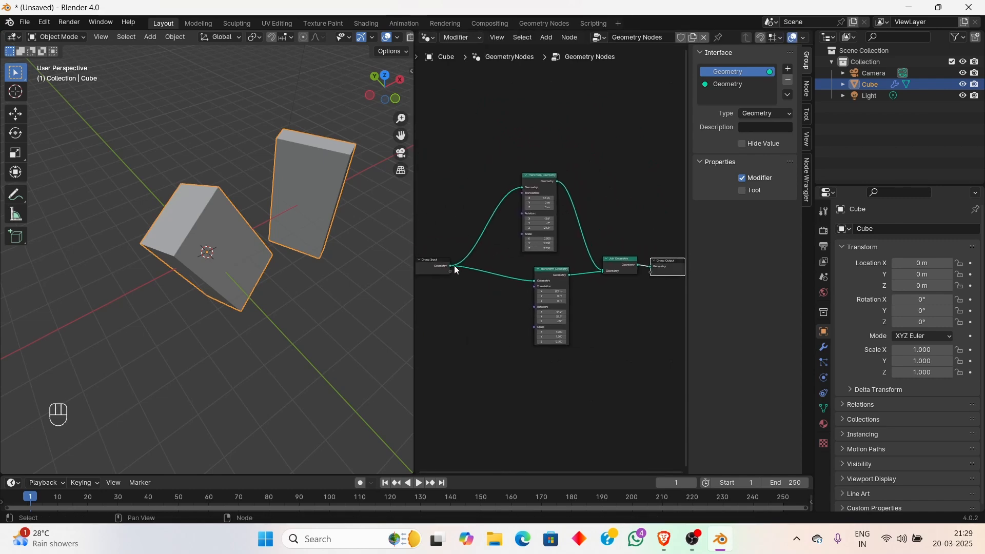
left_click(447, 267)
left_click(672, 272)
Align the lower Transform Geometry node under the upper one and place a duplicate of it directly below
mouse_move(558, 269)
left_mouse_down()
mouse_move(544, 261)
mouse_move(541, 270)
left_mouse_up()
key("shift+d")
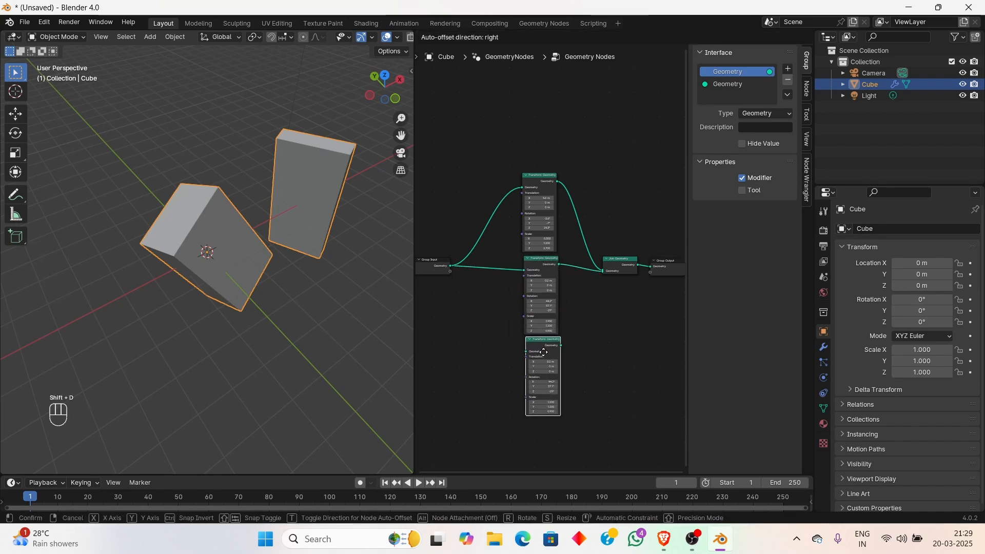
left_click(546, 354)
scroll(560, 367, "up", 2)
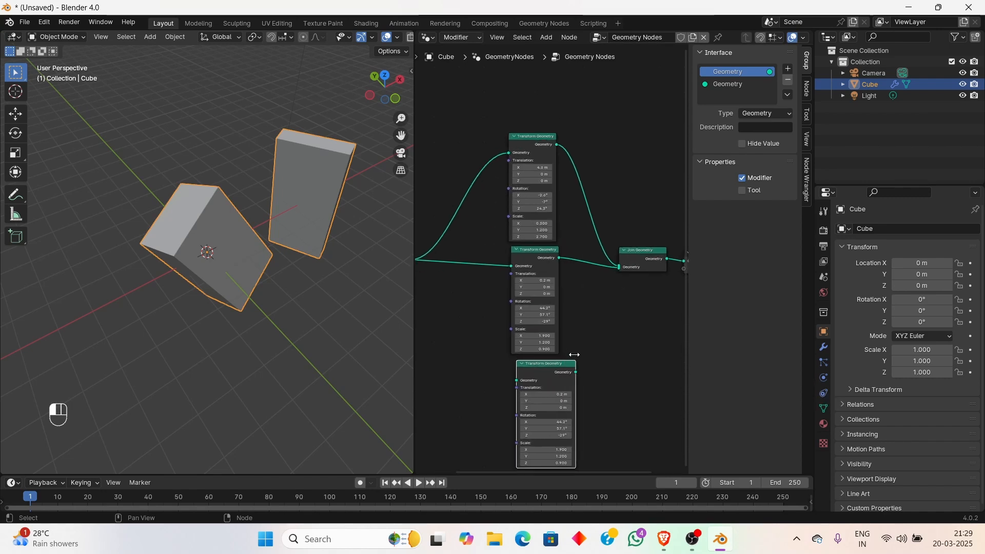
Connect the third Transform Geometry node's output to Join Geometry and its input to Group Input
left_click_drag(564, 368, 618, 281)
middle_click_drag(498, 340, 574, 312)
scroll(612, 318, "down", 1)
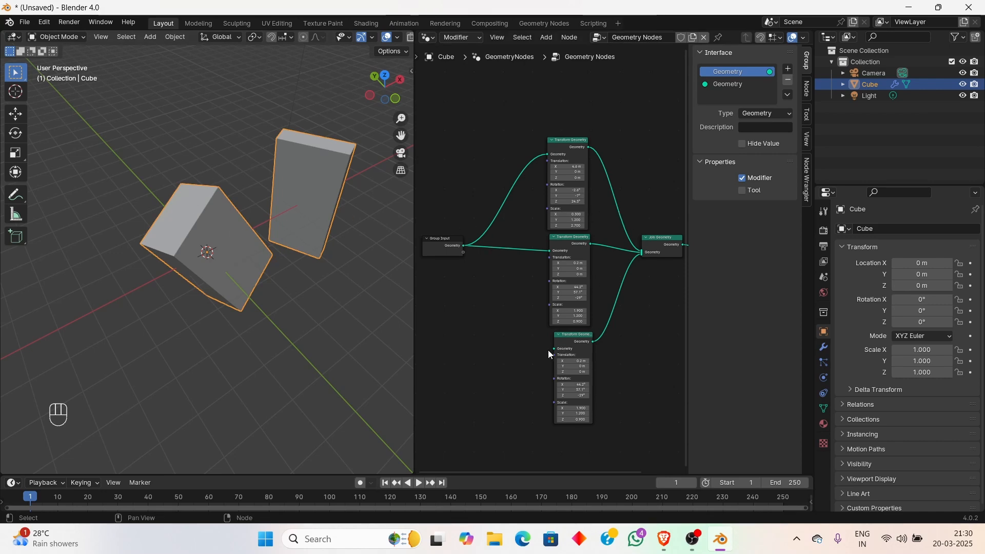
left_click_drag(554, 349, 465, 245)
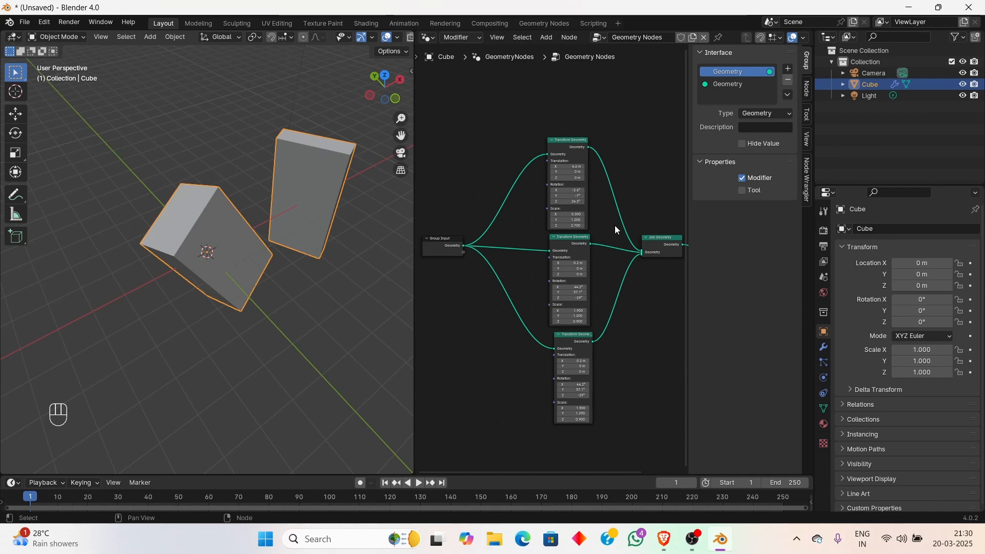
In the bottom Transform Geometry node, set Translation X to -2.2 m, Rotation Y to 121°, Rotation Z to -163°, Scale Y to 0.6 and Scale Z to 0.3
middle_click_drag(687, 263, 552, 283)
scroll(454, 283, "up", 3)
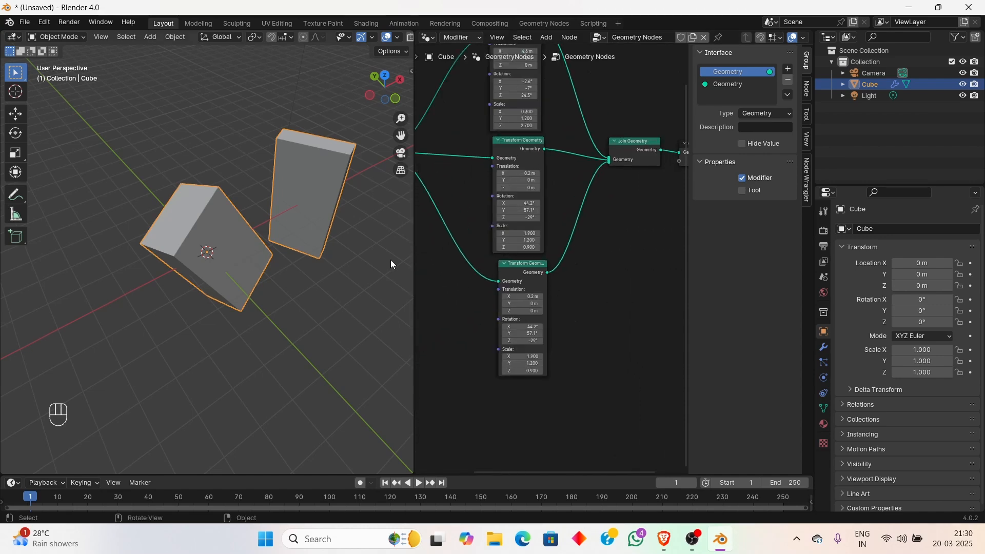
middle_click_drag(513, 241, 550, 248)
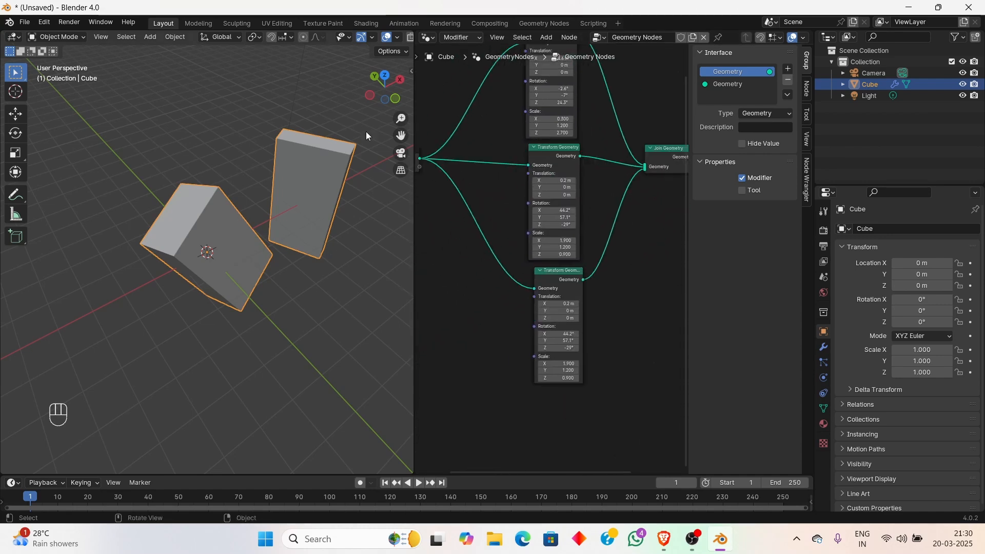
middle_click_drag(512, 174, 486, 226)
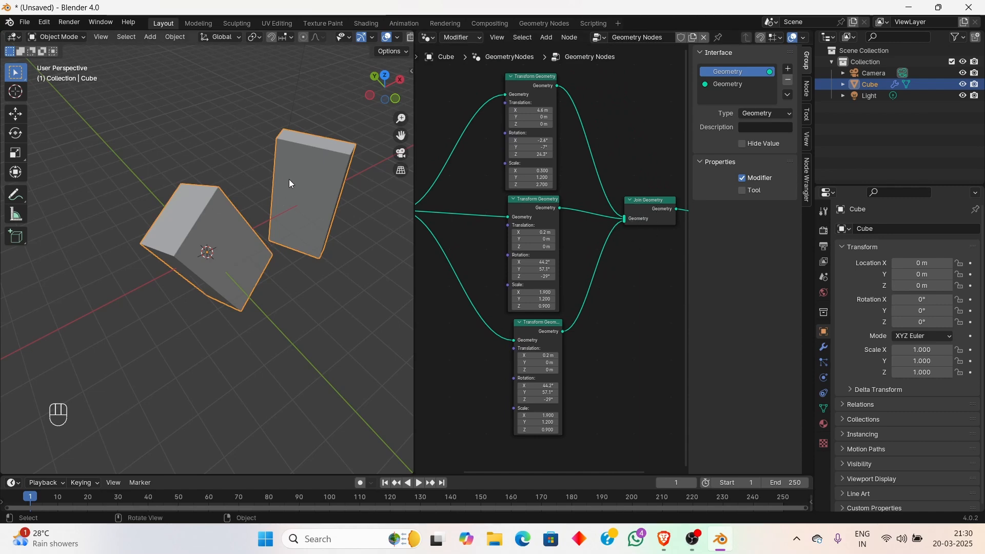
left_click_drag(538, 356, 513, 356)
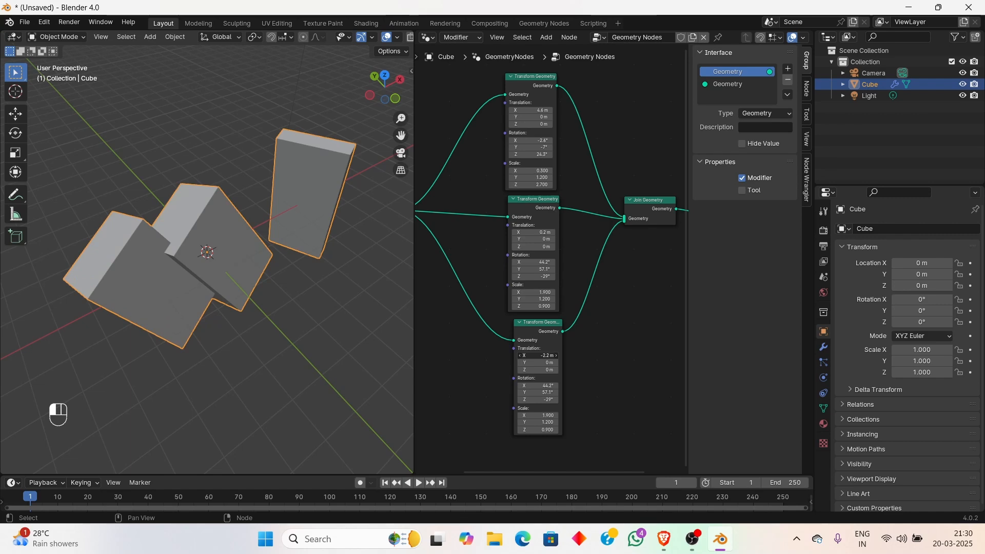
left_click_drag(538, 392, 571, 393)
left_click_drag(542, 422, 512, 430)
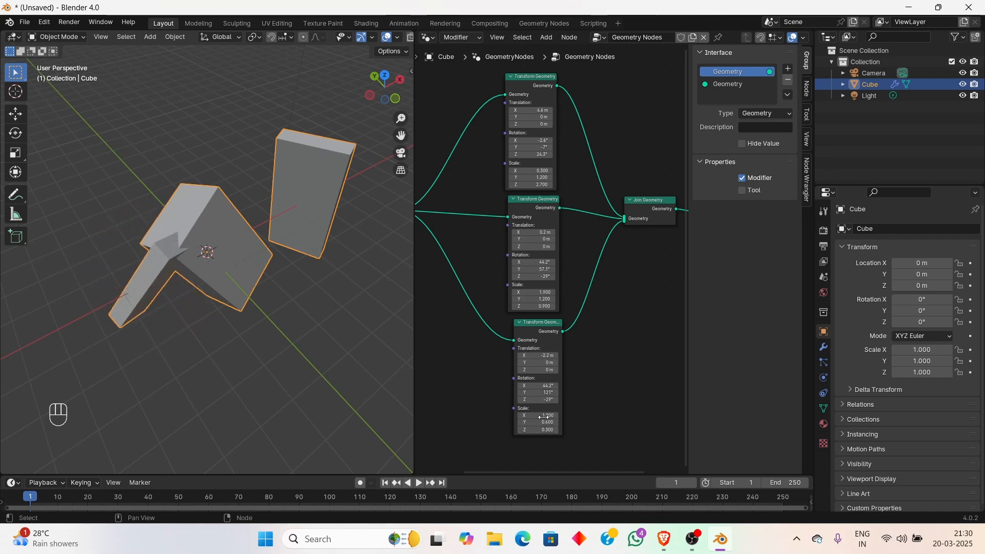
left_click_drag(538, 400, 470, 399)
scroll(482, 292, "down", 11)
scroll(570, 260, "up", 9)
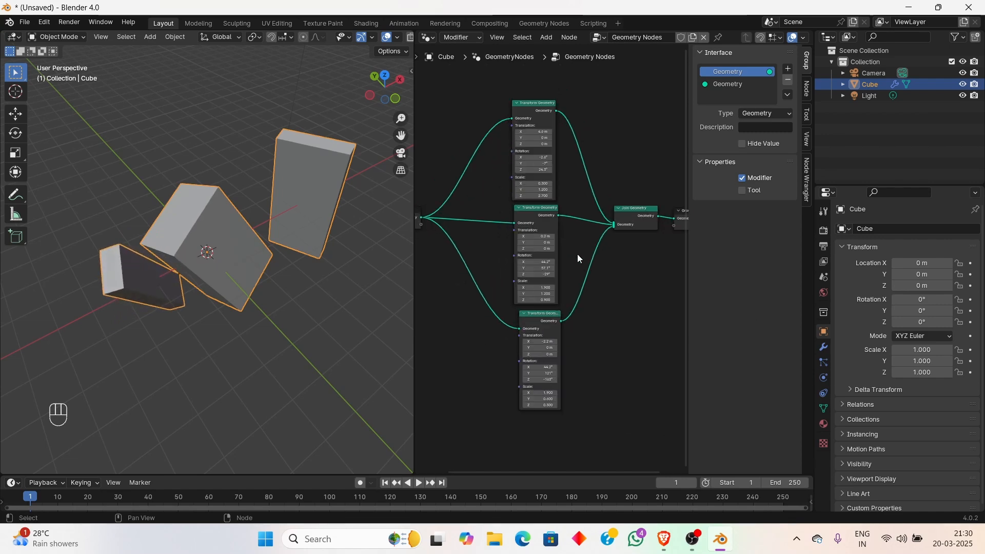
Select the three Transform Geometry nodes to point them out, and delete the Join Geometry node
left_click_drag(476, 85, 596, 426)
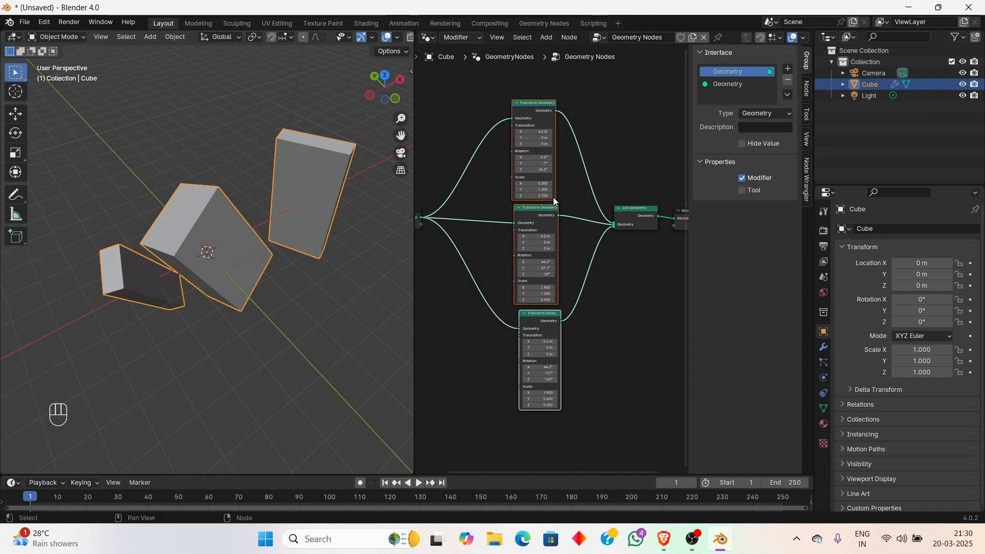
middle_click_drag(638, 181, 511, 193)
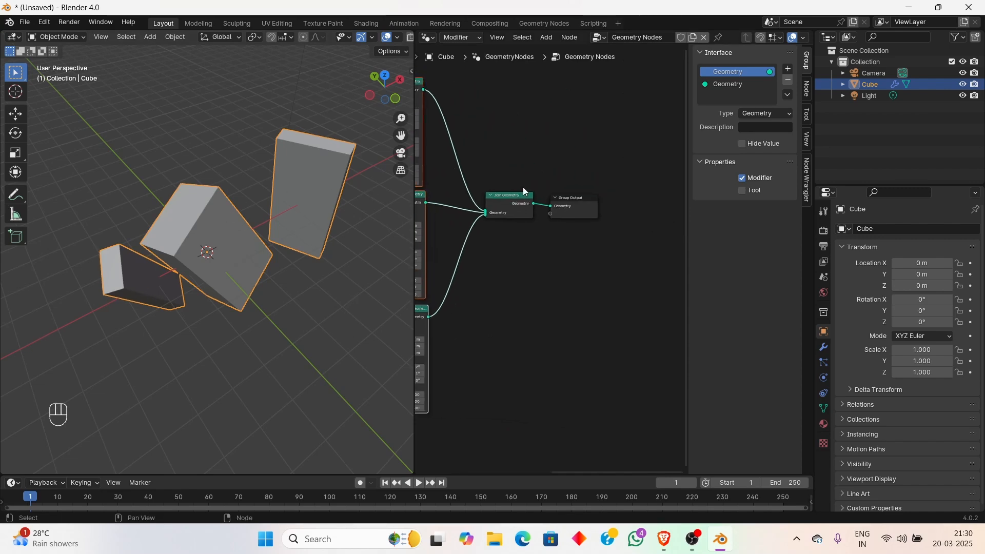
key("x")
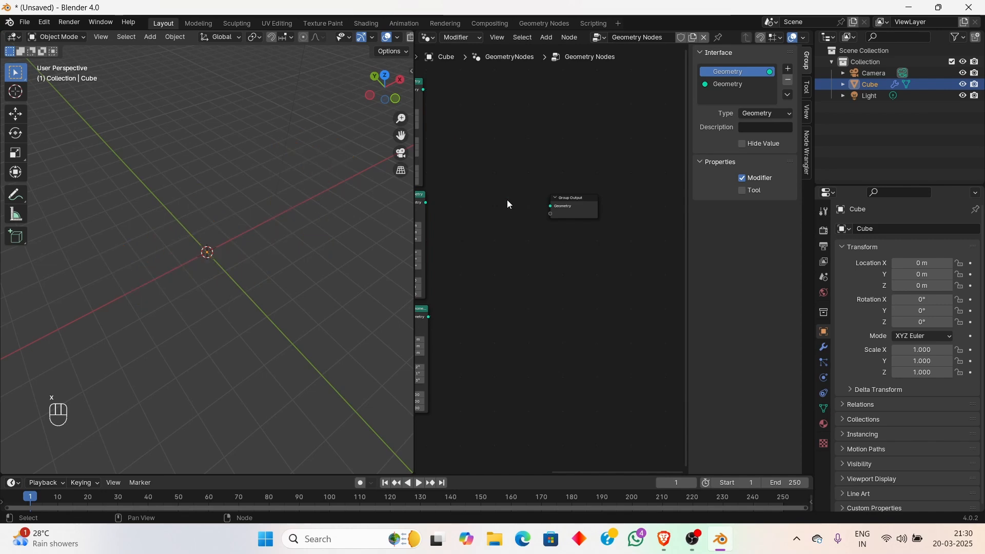
scroll(475, 224, "down", 2)
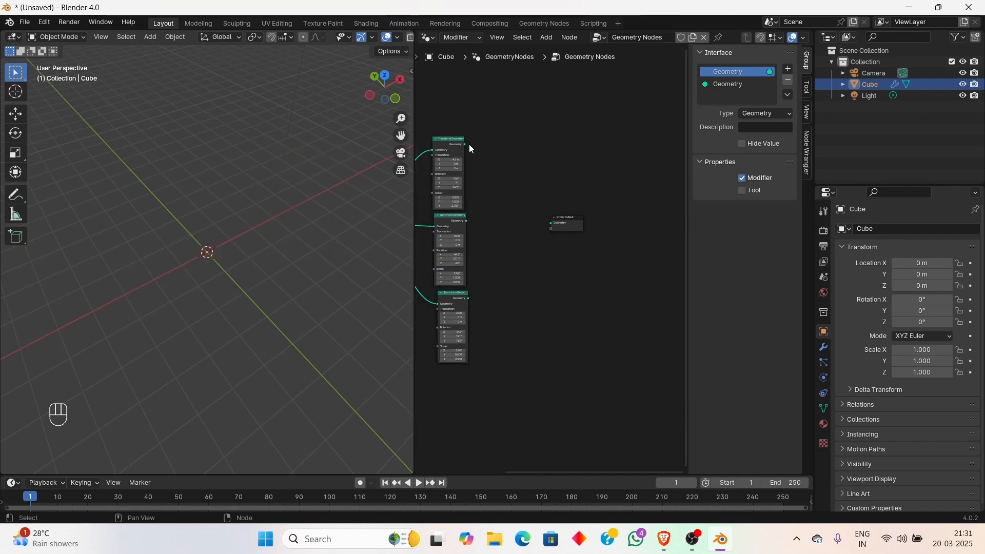
Connect the top Transform Geometry node's output directly to Group Output
middle_click_drag(433, 114, 456, 151)
left_click_drag(456, 151, 522, 406)
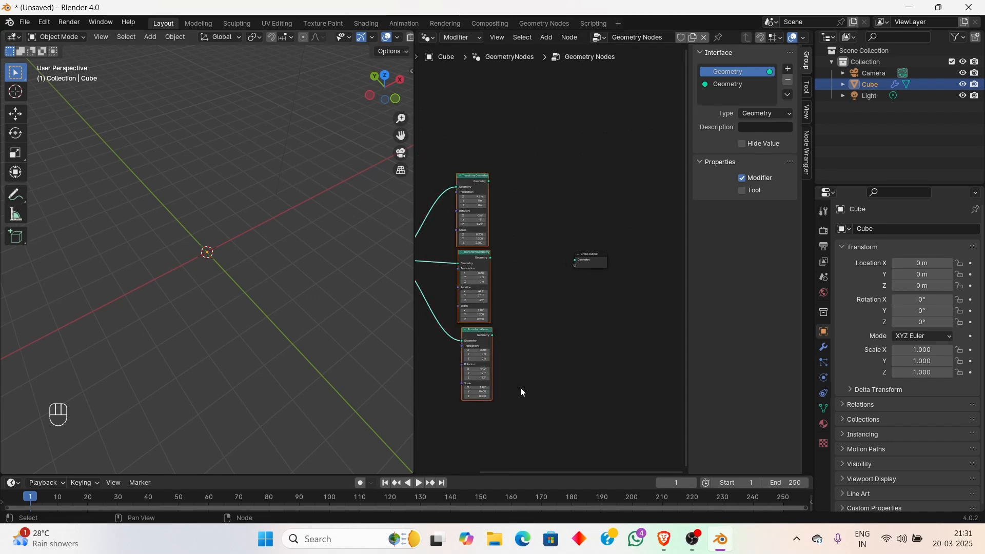
key("Home")
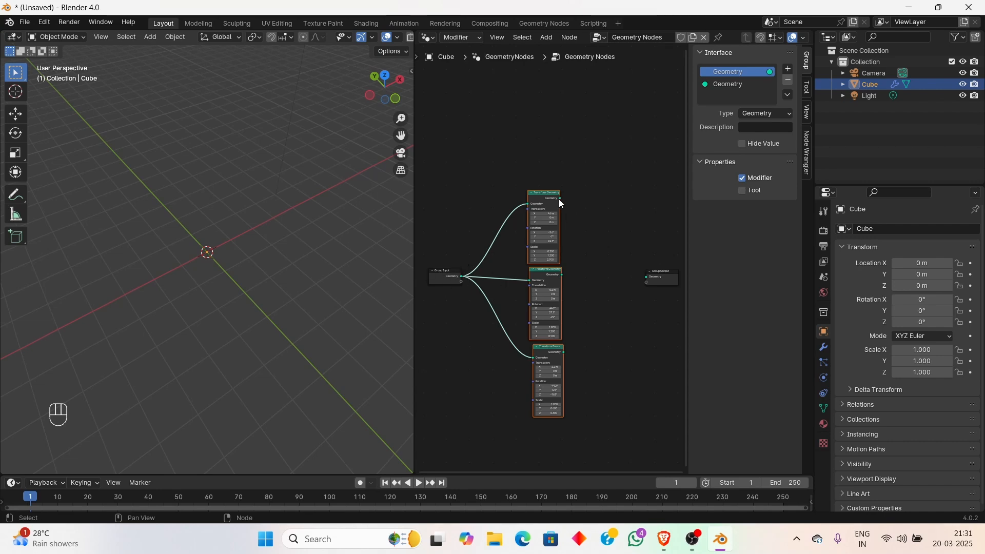
left_click_drag(559, 199, 567, 205)
left_click_drag(606, 263, 646, 277)
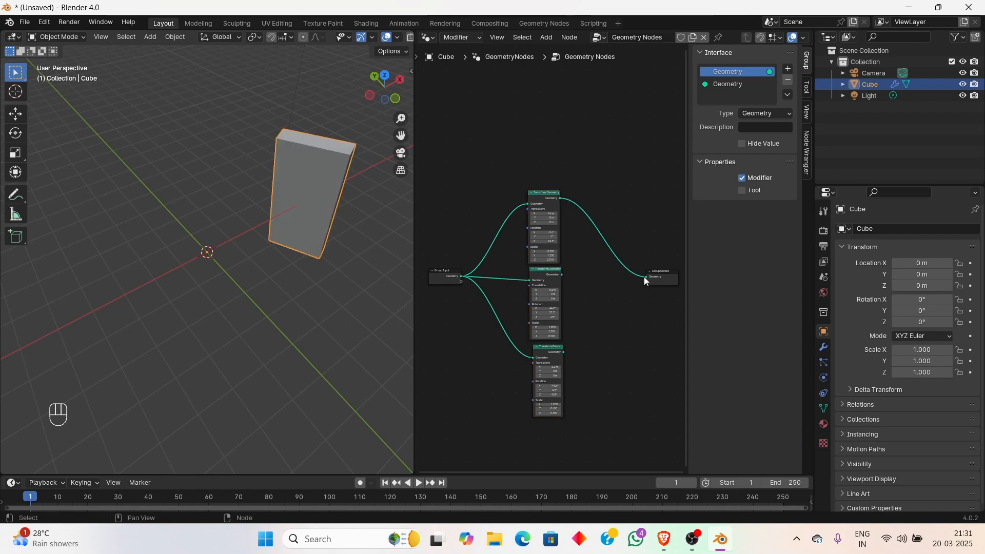
Link the middle Transform Geometry node to Group Output, and replace that link with one from the bottom Transform Geometry node
left_click_drag(511, 188, 571, 396)
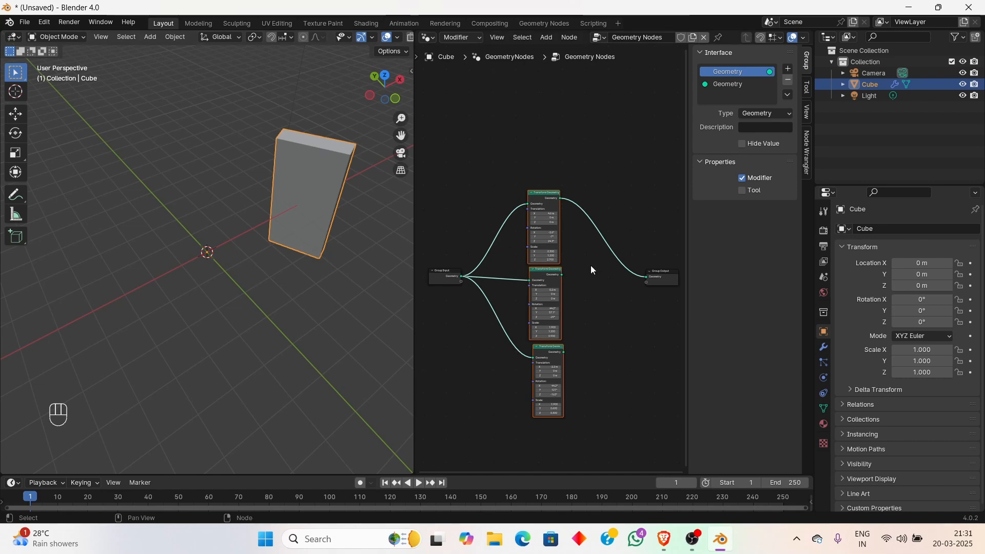
scroll(580, 269, "up", 1)
middle_click_drag(580, 269, 490, 266)
scroll(489, 266, "up", 1)
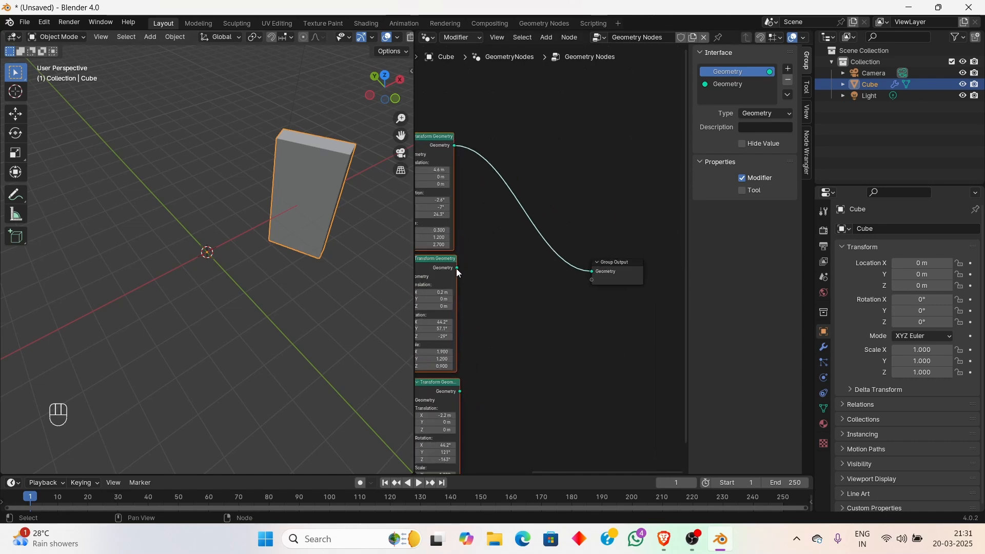
mouse_move(456, 269)
left_click_drag(457, 267, 589, 272)
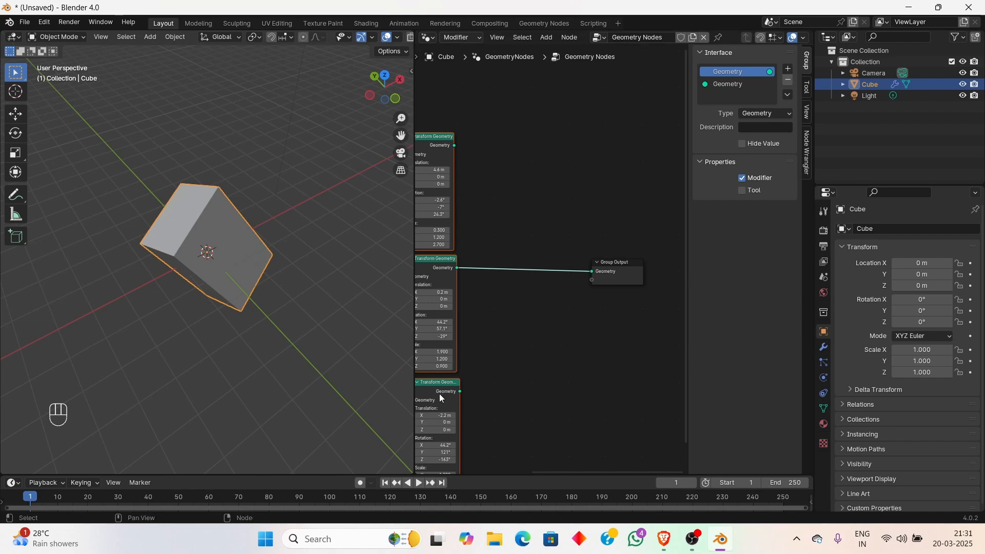
left_click_drag(461, 391, 595, 272)
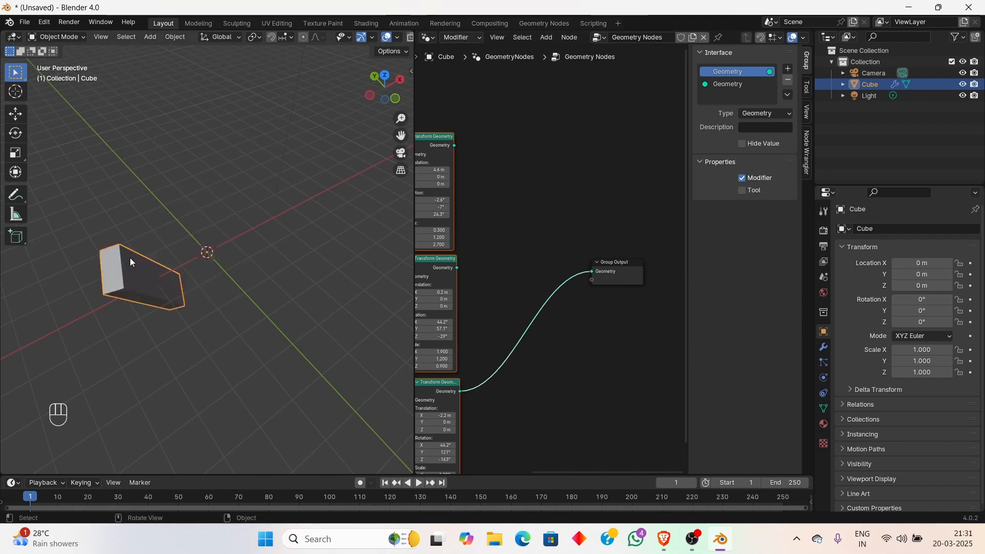
middle_click_drag(200, 300, 136, 278)
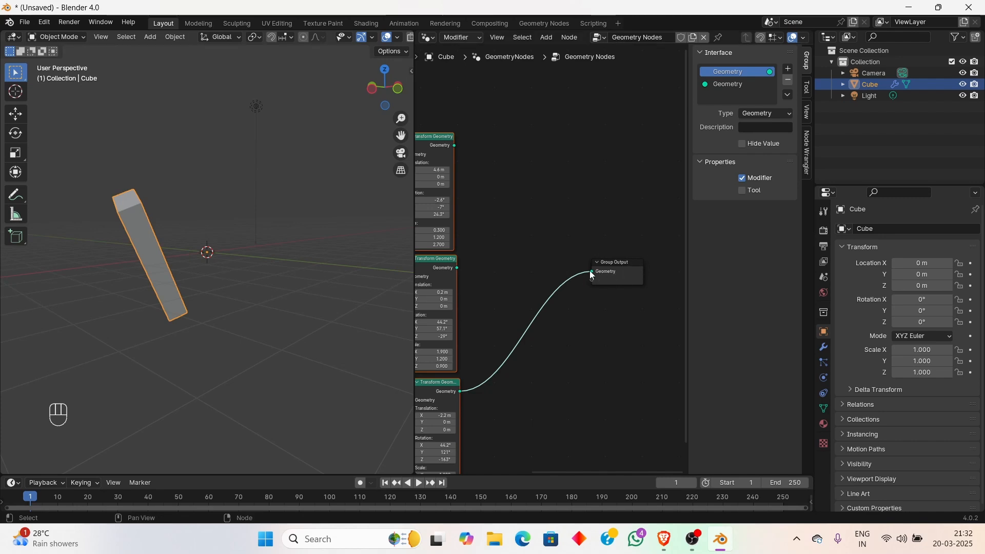
Link the middle Transform Geometry node to Group Output, and replace that link with one from the top Transform Geometry node
left_click_drag(457, 267, 591, 272)
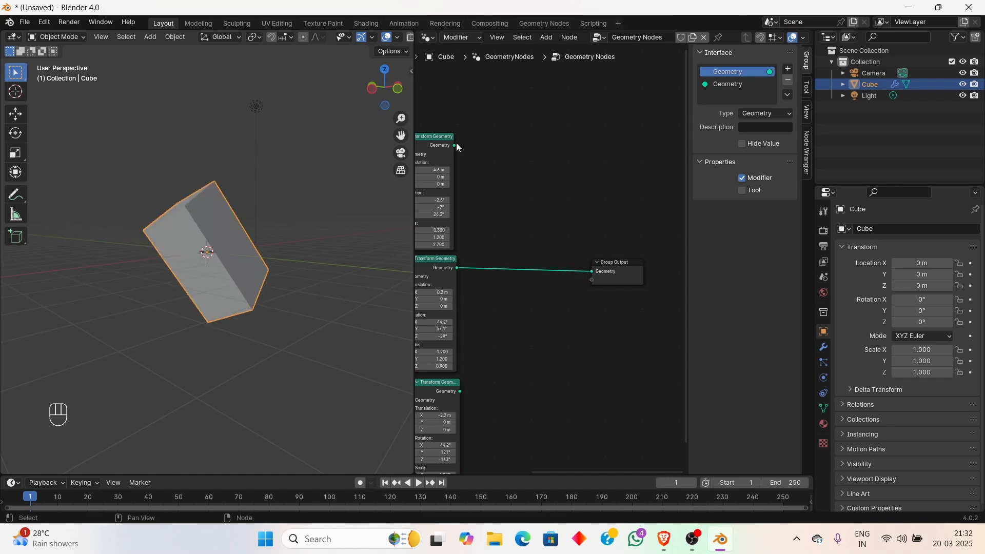
left_click_drag(456, 147, 591, 272)
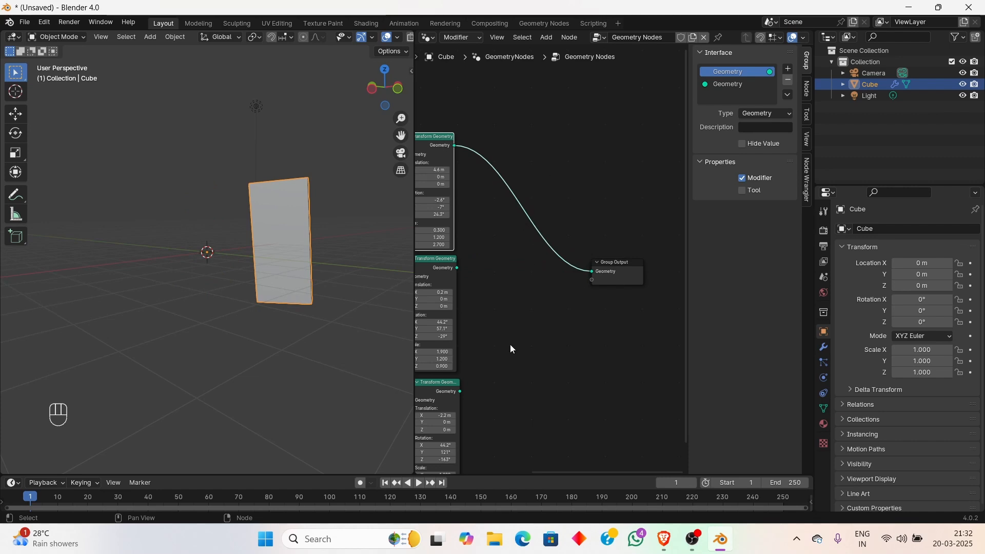
middle_click_drag(492, 192, 585, 231)
left_click_drag(479, 130, 573, 465)
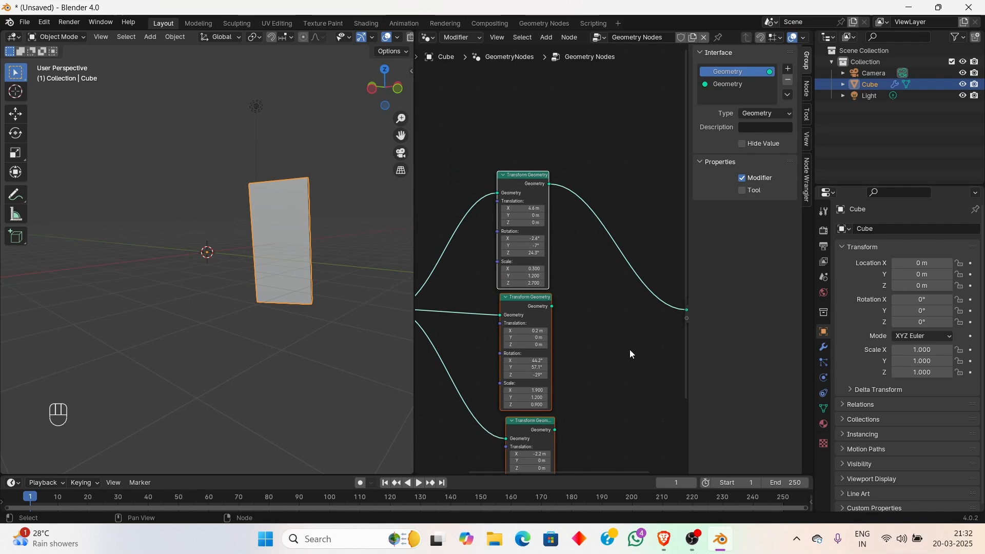
Insert a Join Geometry node into the link between the top Transform Geometry node and Group Output
middle_click_drag(598, 290, 541, 250)
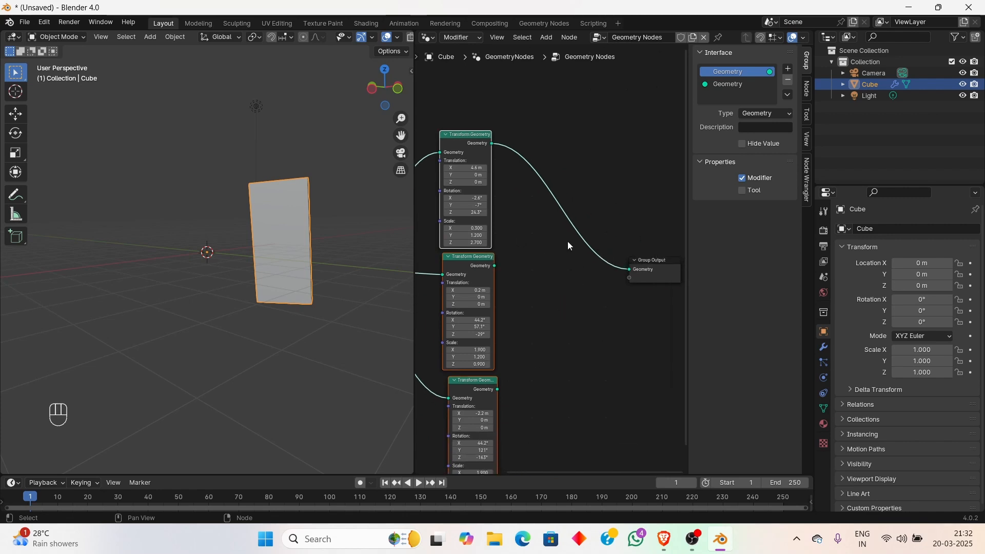
key("space")
type("join")
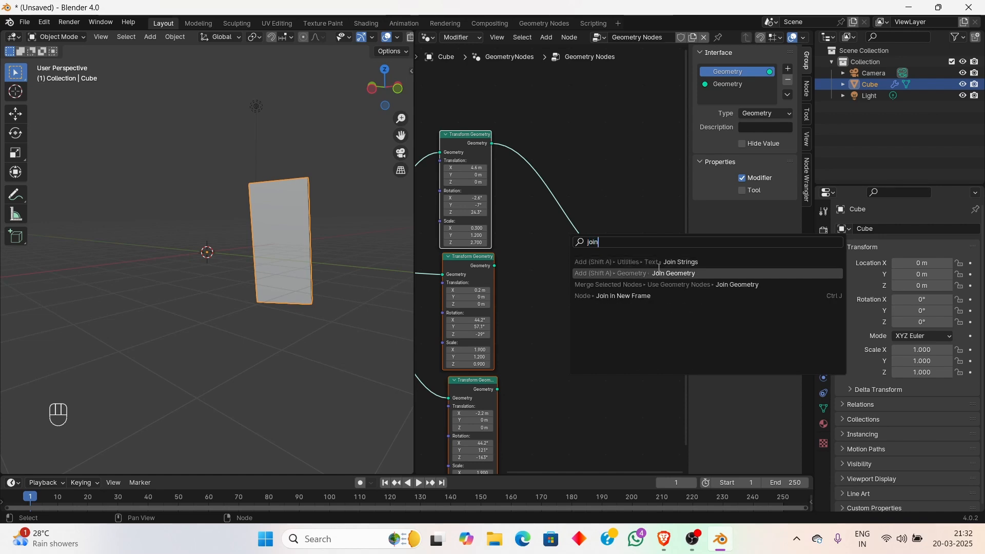
left_click(679, 272)
left_click(573, 254)
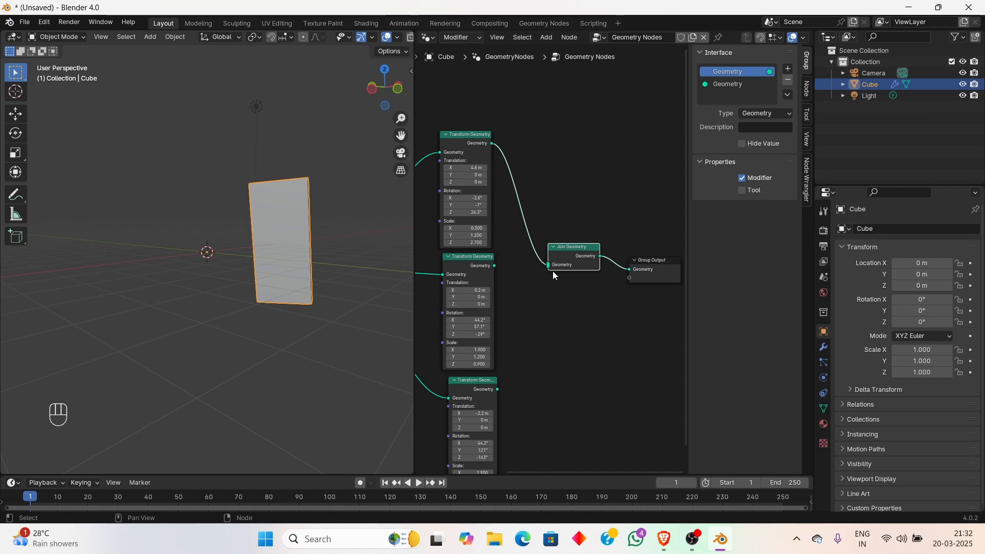
Connect the middle and bottom Transform Geometry outputs to the Join Geometry input
left_click_drag(494, 266, 548, 267)
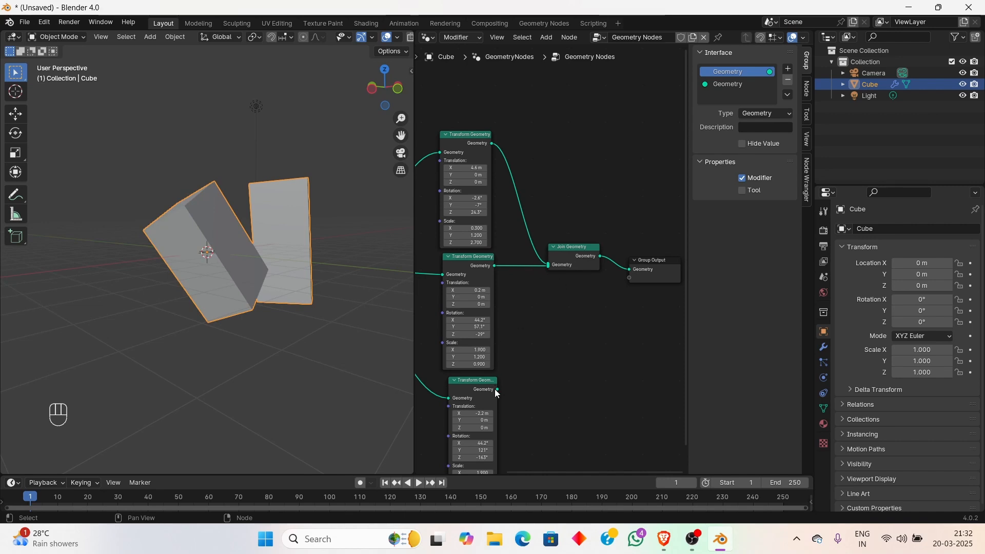
left_click_drag(498, 389, 548, 267)
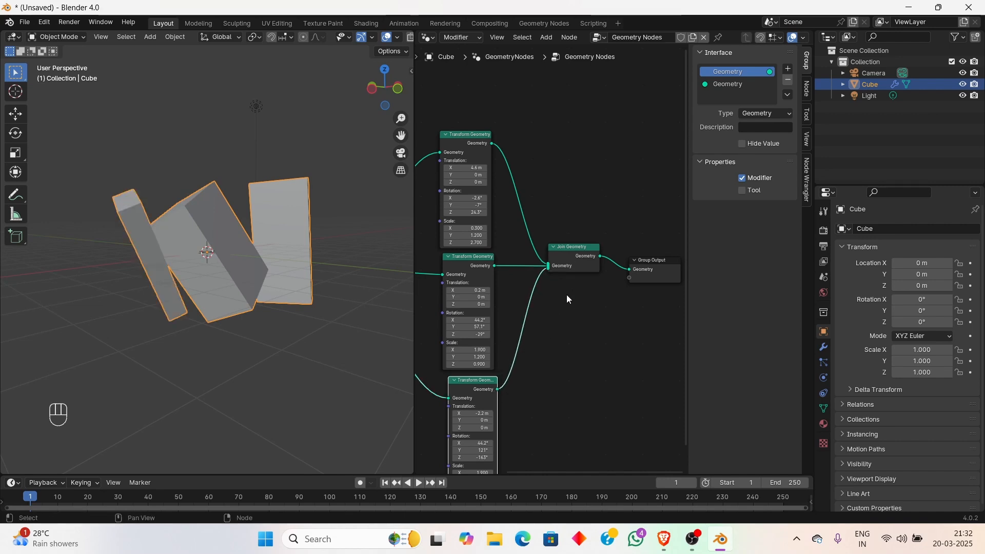
middle_click_drag(250, 210, 164, 211)
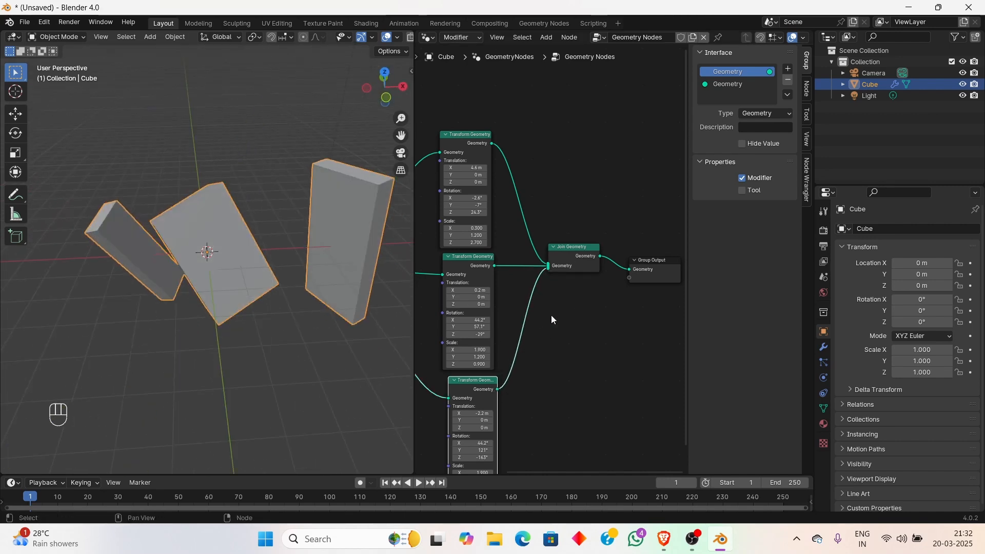
Move the Group Output node further away from the Join Geometry node
middle_click_drag(551, 315, 469, 325)
scroll(488, 319, "up", 3)
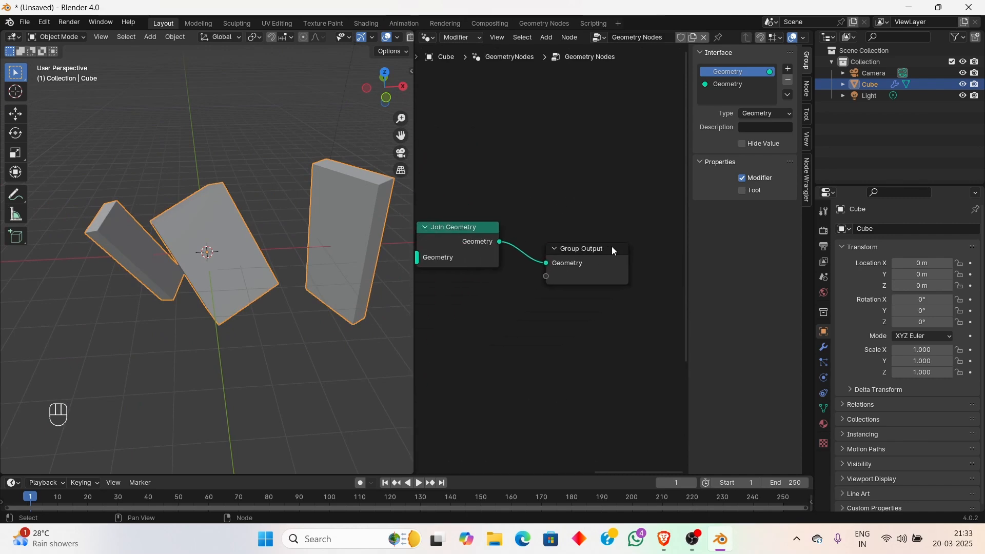
left_click_drag(600, 248, 624, 251)
Examine the joined boxes and the node chain from Group Input through the three Transform Geometry nodes and Join Geometry to Group Output
scroll(510, 220, "down", 7)
middle_click_drag(510, 219, 430, 202)
scroll(490, 204, "down", 3)
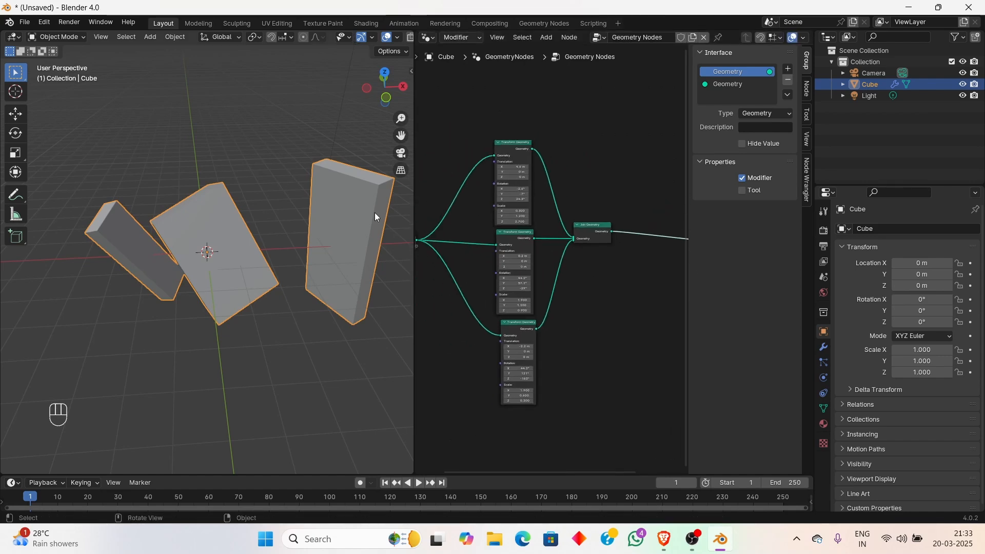
middle_click_drag(374, 213, 242, 193)
middle_click_drag(509, 168, 535, 172)
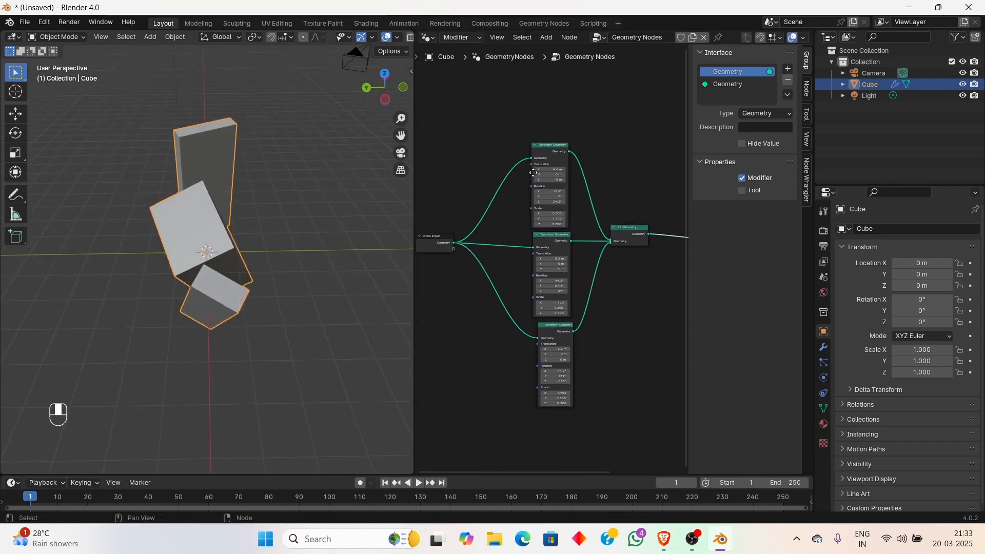
middle_click_drag(647, 208, 705, 189)
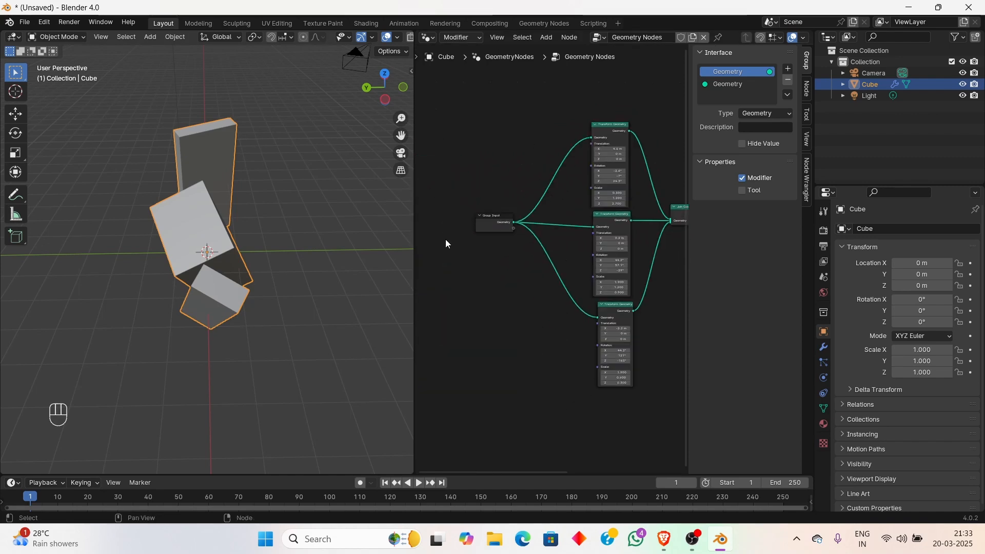
middle_click_drag(616, 248, 473, 258)
middle_click_drag(678, 236, 716, 204)
left_click_drag(488, 94, 532, 343)
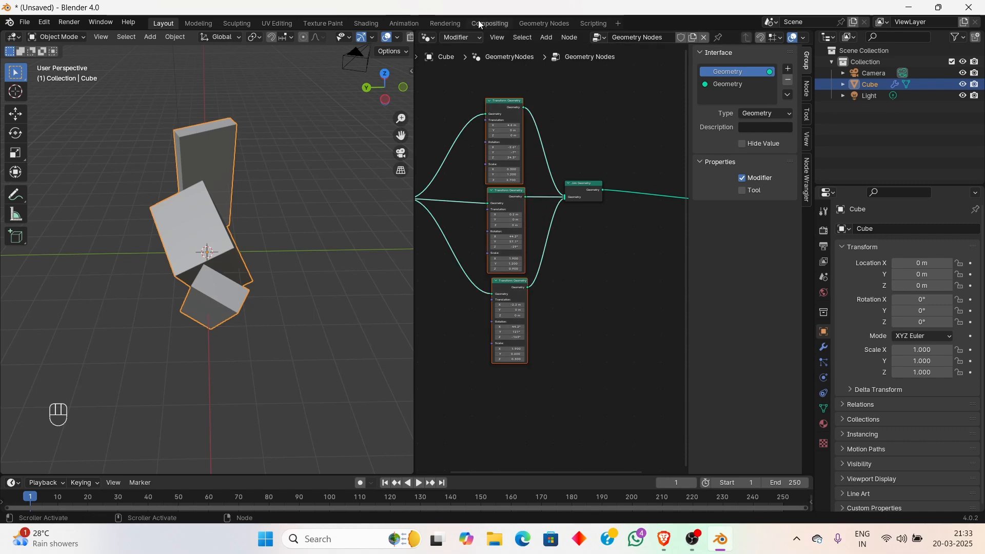
middle_click_drag(544, 142, 502, 164)
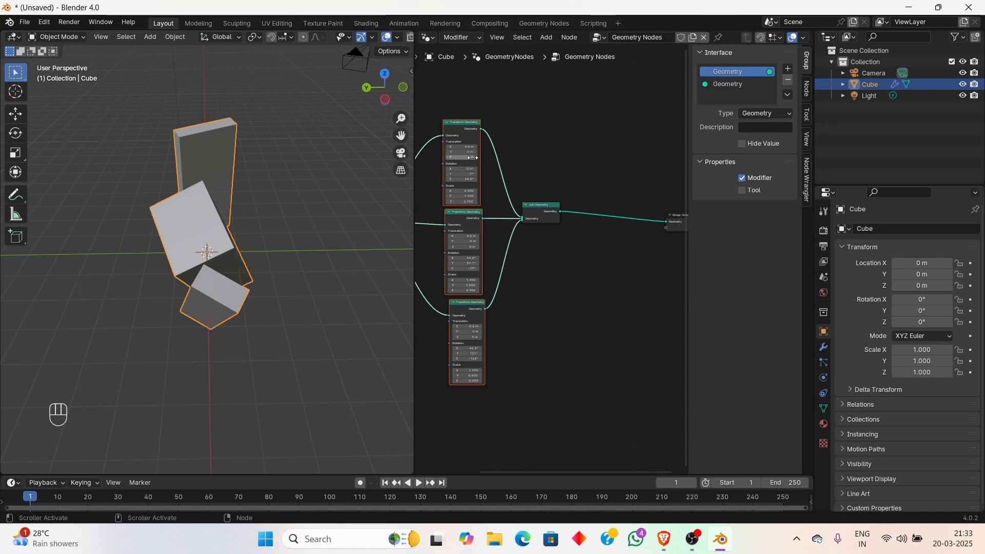
scroll(524, 203, "up", 6)
scroll(488, 131, "down", 9)
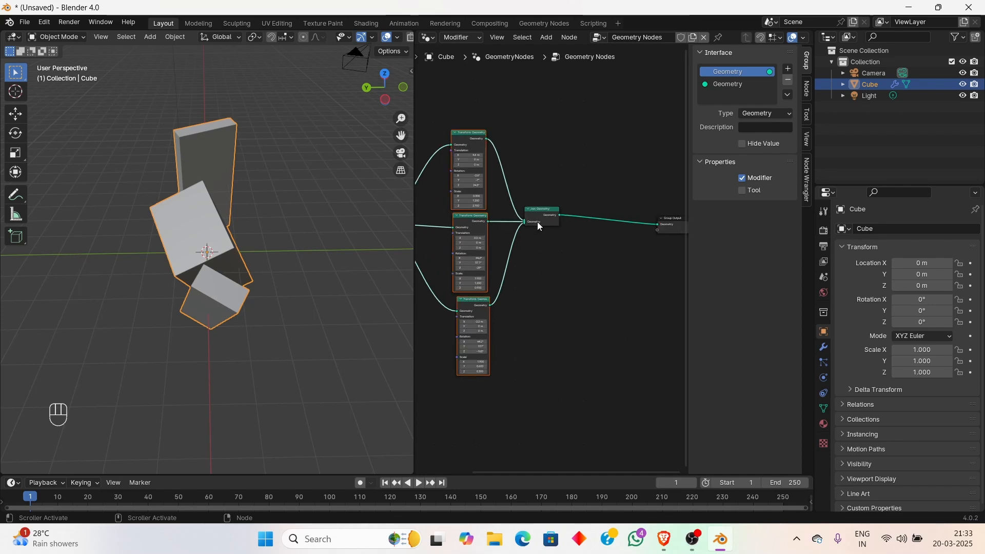
scroll(544, 227, "down", 2)
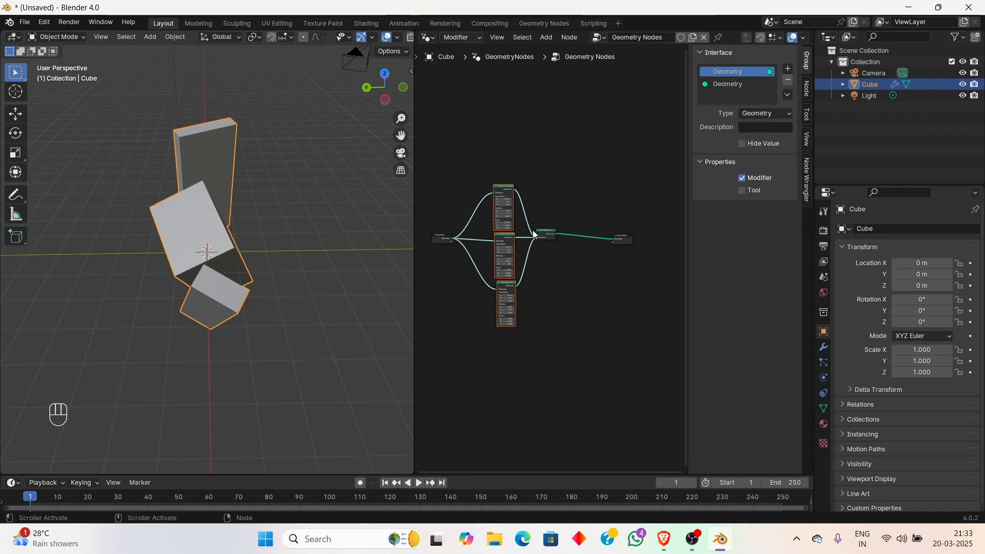
scroll(532, 230, "up", 3)
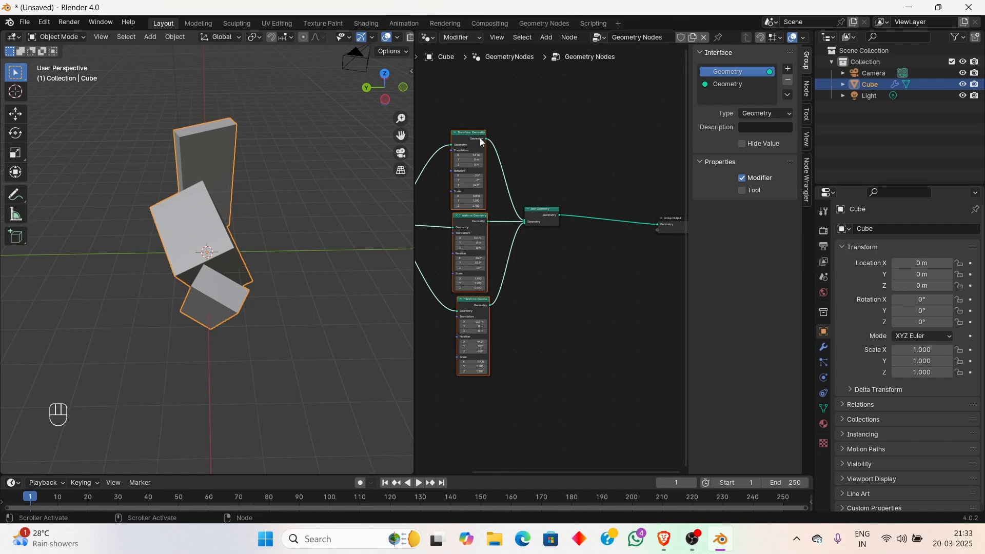
Try to link the top and middle Transform Geometry nodes directly to Group Output, bypassing Join Geometry
left_click_drag(485, 138, 658, 224)
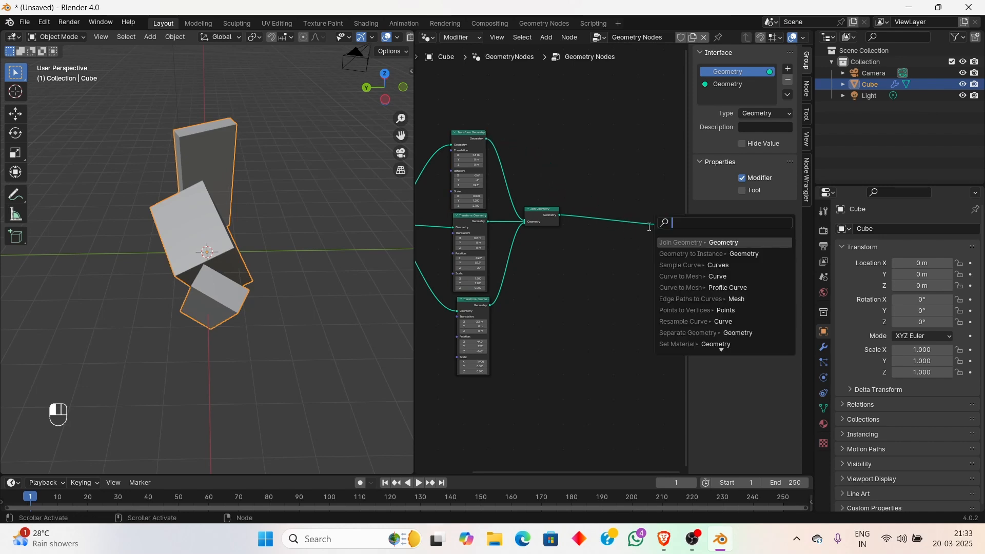
left_click(504, 191)
left_click_drag(488, 221, 657, 229)
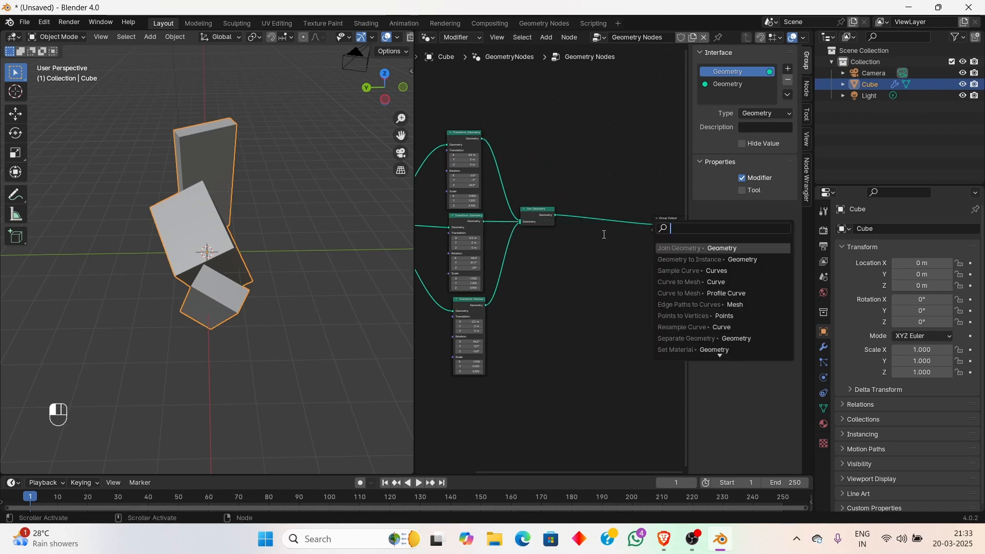
left_click(622, 178)
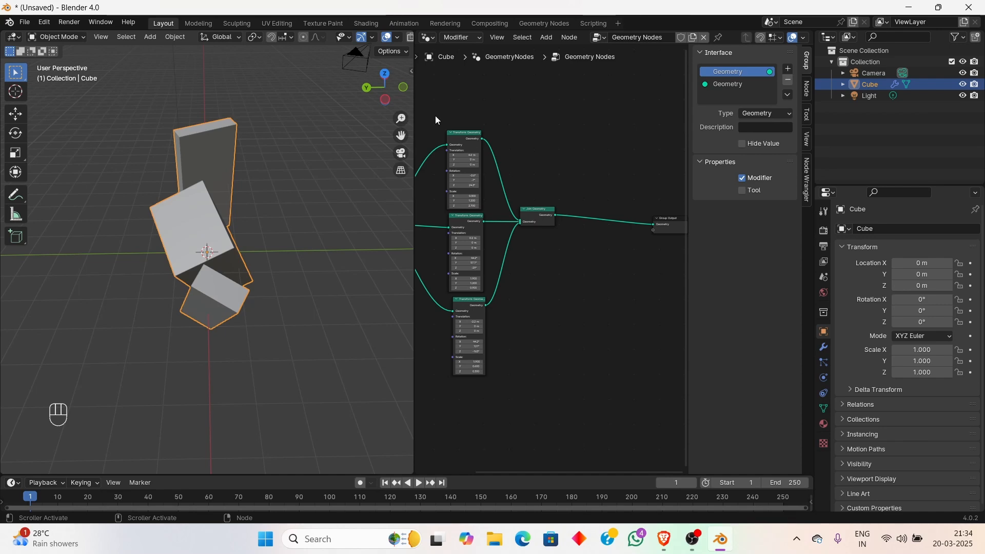
Shift the Join Geometry node toward Group Output, and duplicate the top Transform Geometry node twice, placing one copy above and one below the stack
left_click_drag(435, 116, 512, 382)
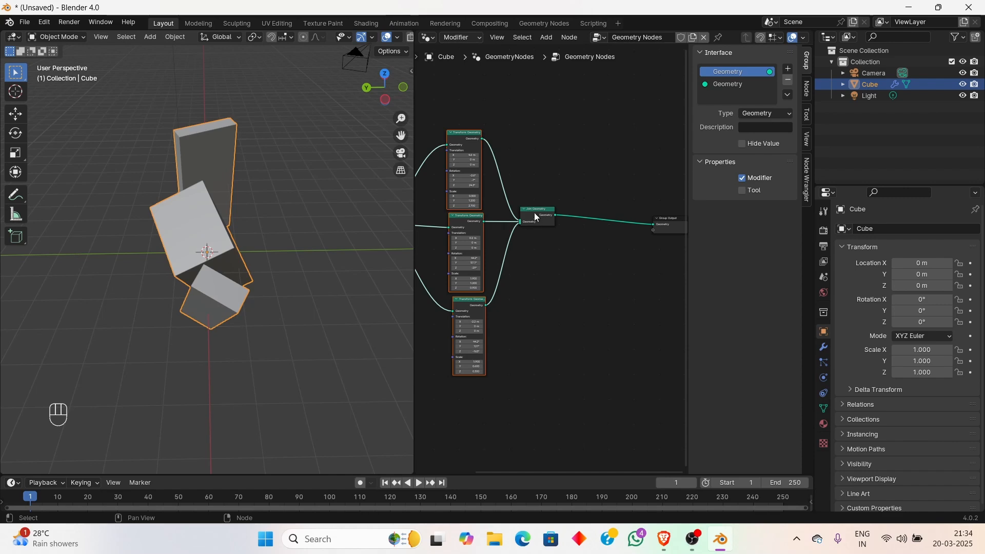
left_click_drag(540, 209, 567, 213)
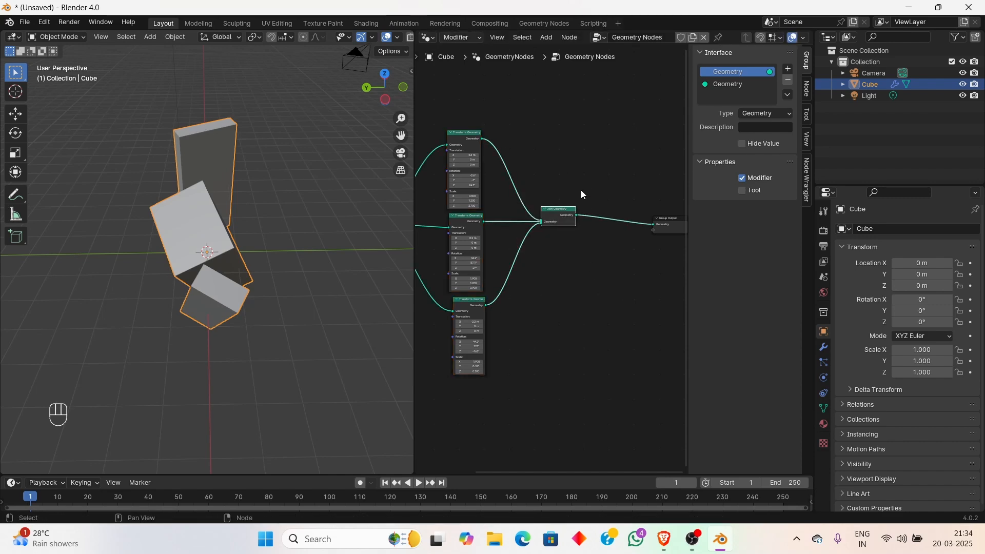
left_click(455, 139)
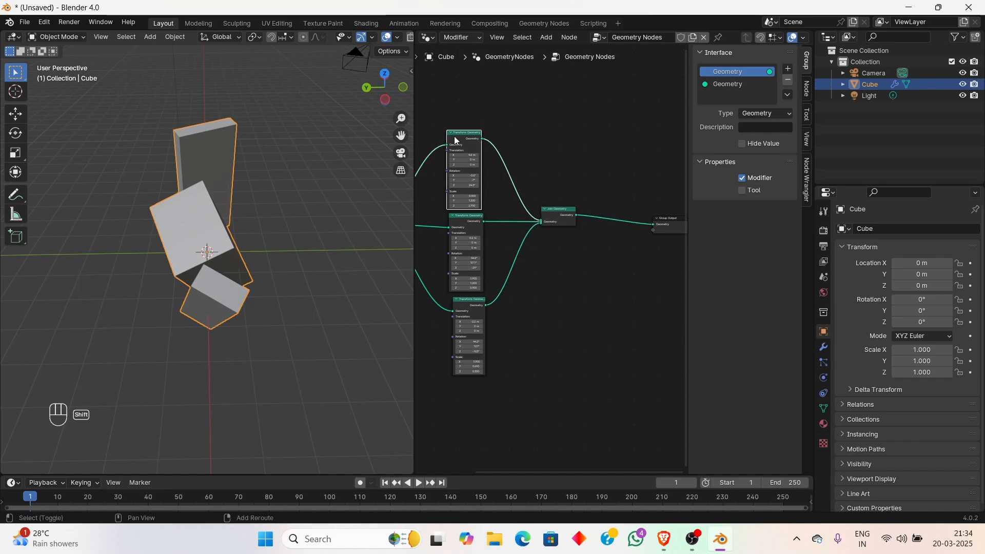
key("shift+d")
left_click(458, 95)
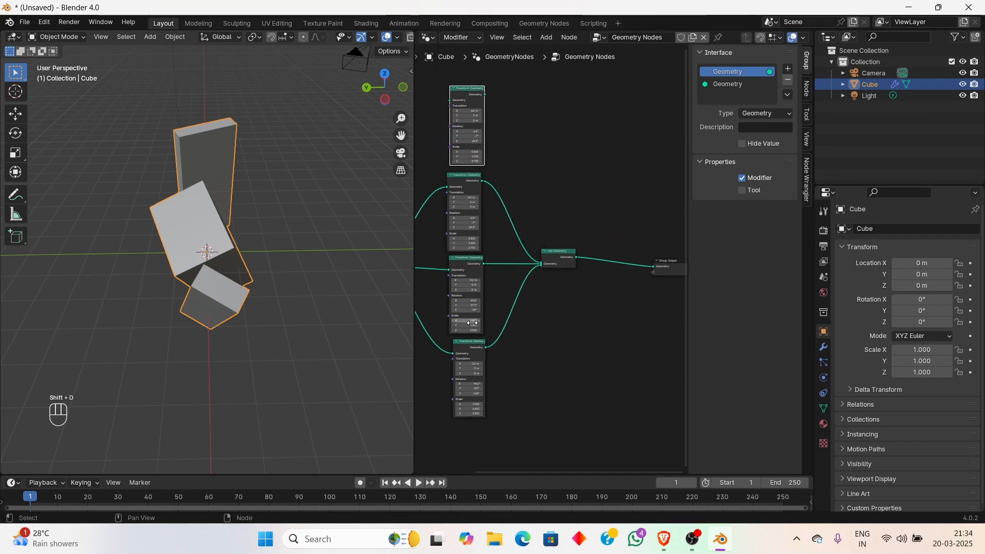
key("shift+d")
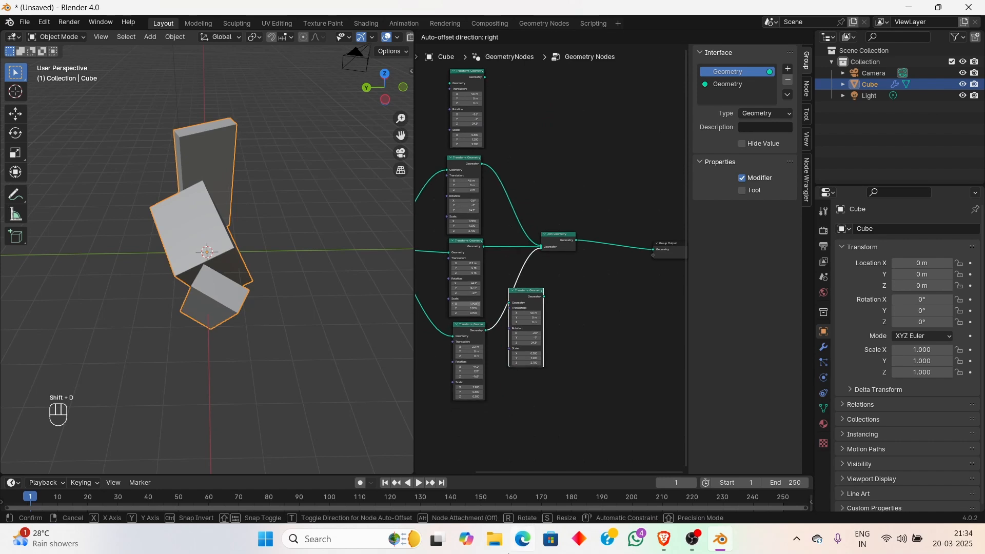
left_click(487, 384)
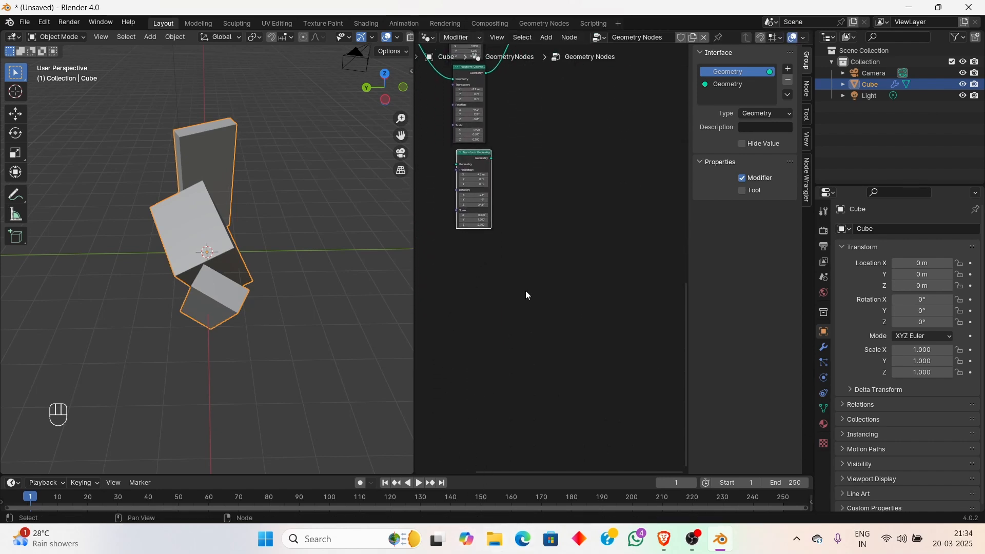
Connect the bottom Transform Geometry copy's output to Join Geometry and its geometry input to Group Input
scroll(539, 121, "up", 2)
left_click_drag(513, 325, 576, 100)
middle_click_drag(518, 272, 641, 336, "shift")
left_click_drag(589, 399, 478, 162)
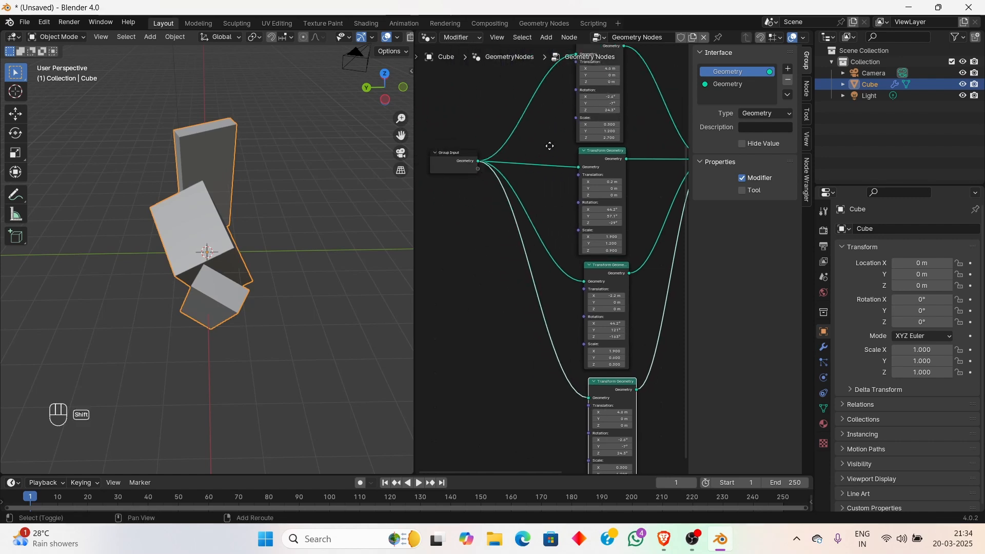
Wire the uppermost Transform Geometry copy between Group Input and Join Geometry
middle_click_drag(550, 145, 465, 374, "shift")
left_click_drag(543, 158, 618, 389)
middle_click_drag(560, 241, 638, 206, "shift")
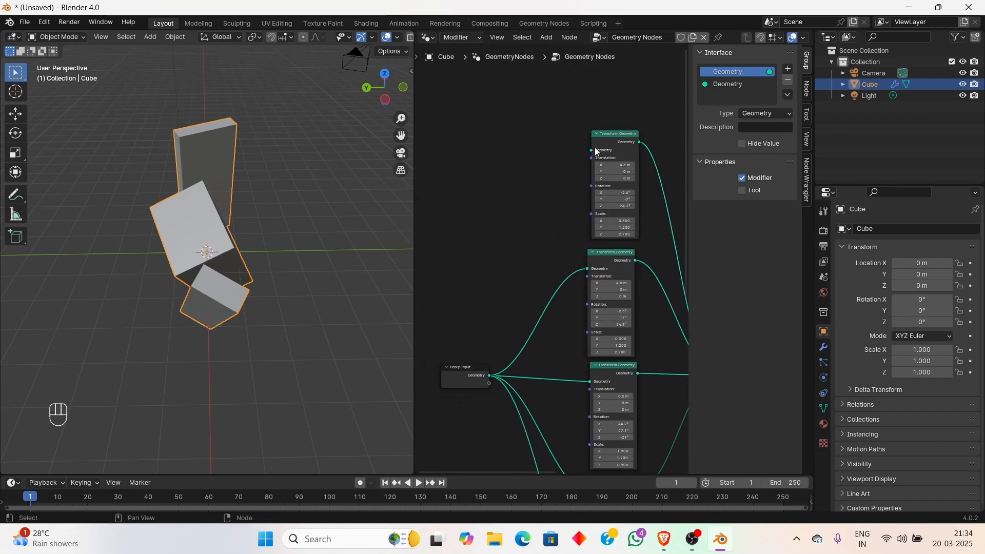
left_click_drag(591, 151, 488, 376)
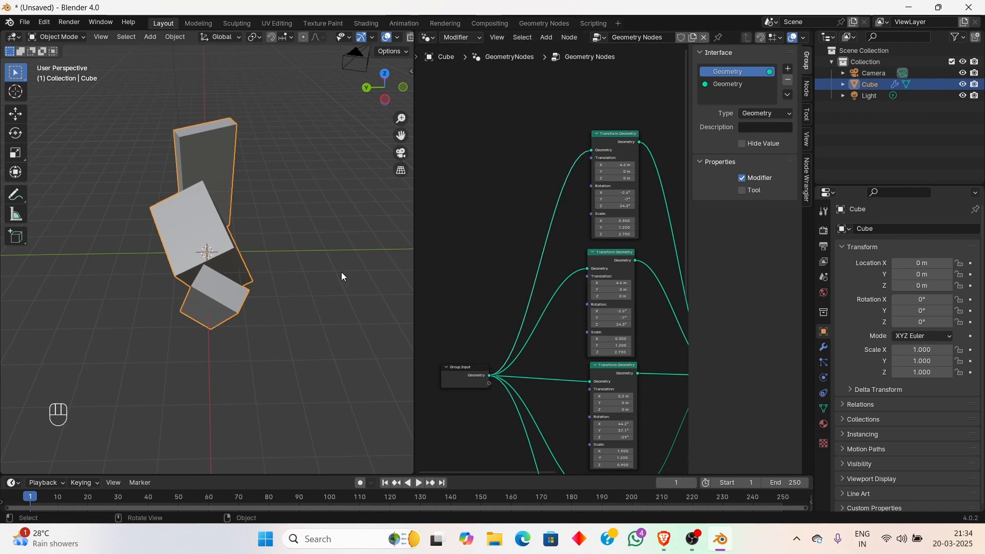
Adjust Rotation Y and Z, Translation Z and the scale of the uppermost Transform Geometry node to tilt, raise and resize its box
mouse_move(343, 277)
middle_mouse_down()
mouse_move(292, 240)
mouse_move(328, 266)
middle_mouse_up()
middle_click_drag(605, 209, 527, 190)
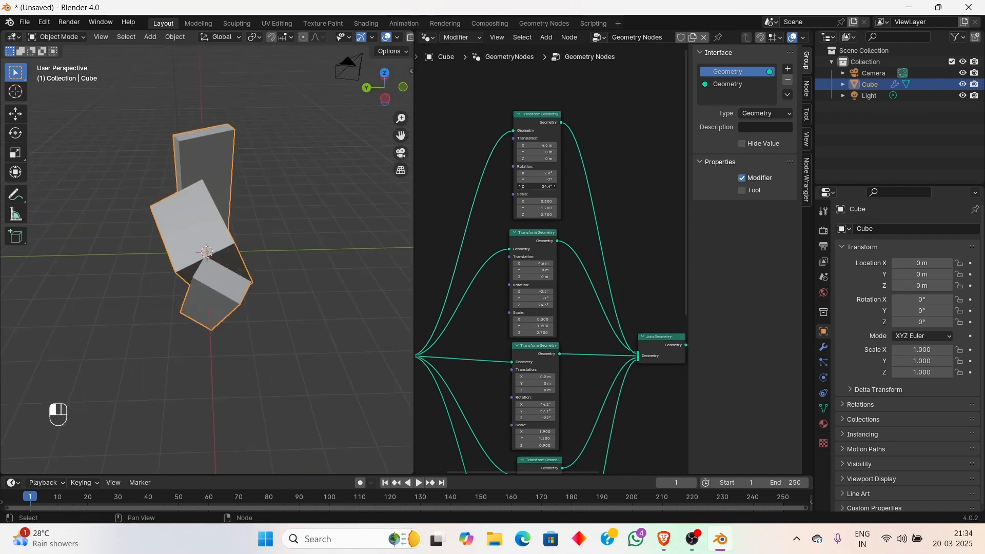
left_click_drag(532, 187, 490, 180)
left_click_drag(539, 158, 560, 158)
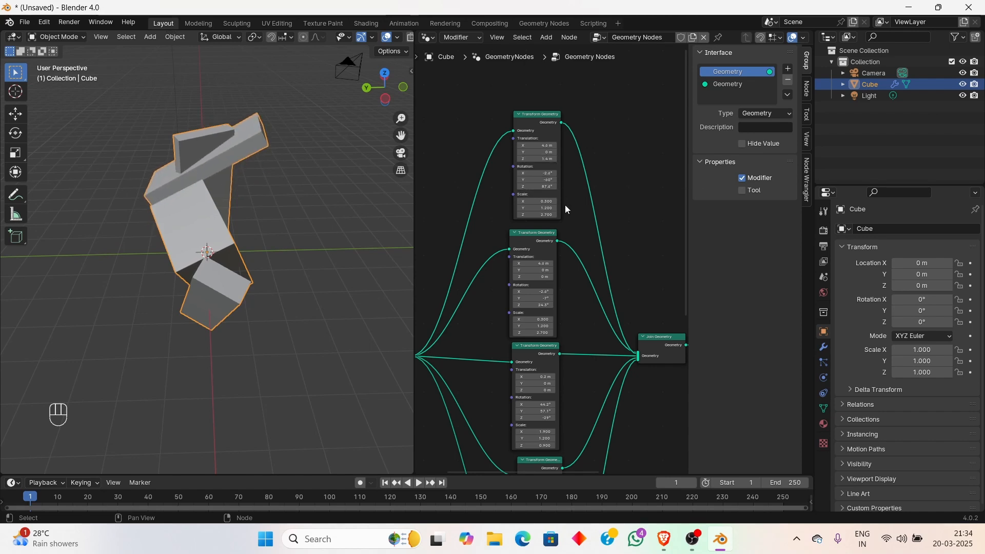
left_click_drag(526, 214, 557, 201)
In the bottom Transform Geometry node, set Translation X to -2.9 m and Scale X to 2, and increase Translation Z
middle_click_drag(615, 359, 587, 98)
left_click_drag(513, 353, 442, 354)
left_click_drag(505, 407, 518, 407)
middle_click_drag(361, 269, 304, 255)
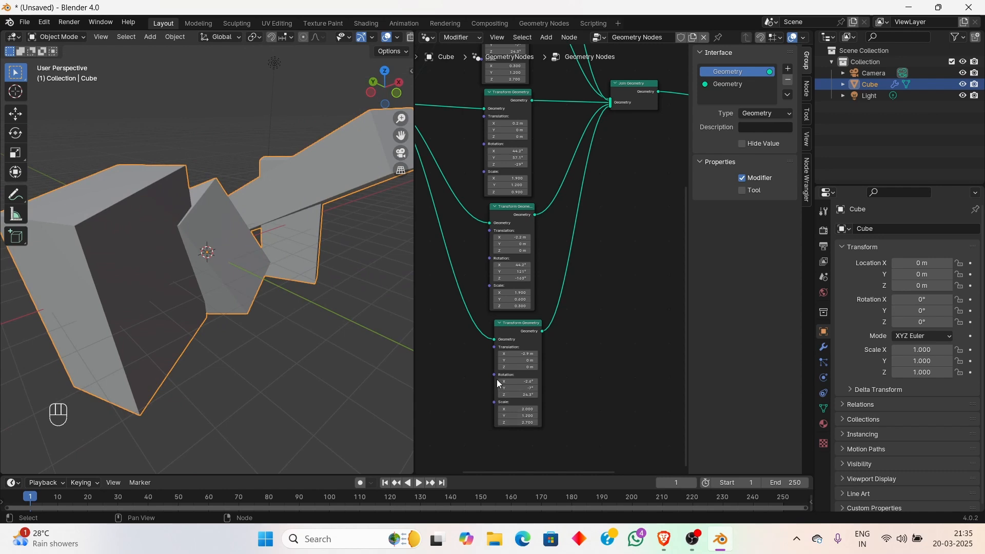
left_click_drag(517, 367, 541, 353)
Select all five Transform Geometry nodes in the full node tree to point them out
middle_click_drag(400, 308, 248, 232)
key("Home")
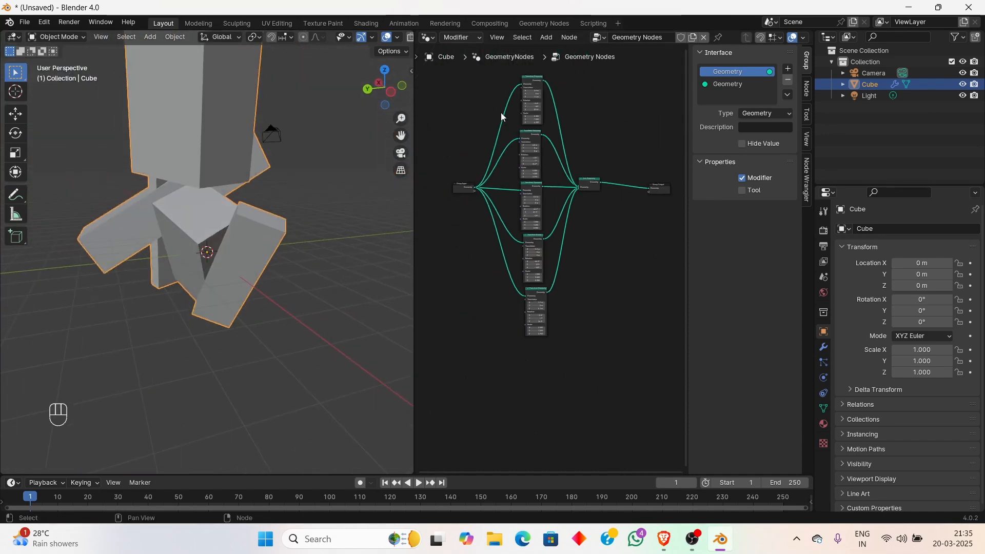
left_click_drag(501, 72, 555, 358)
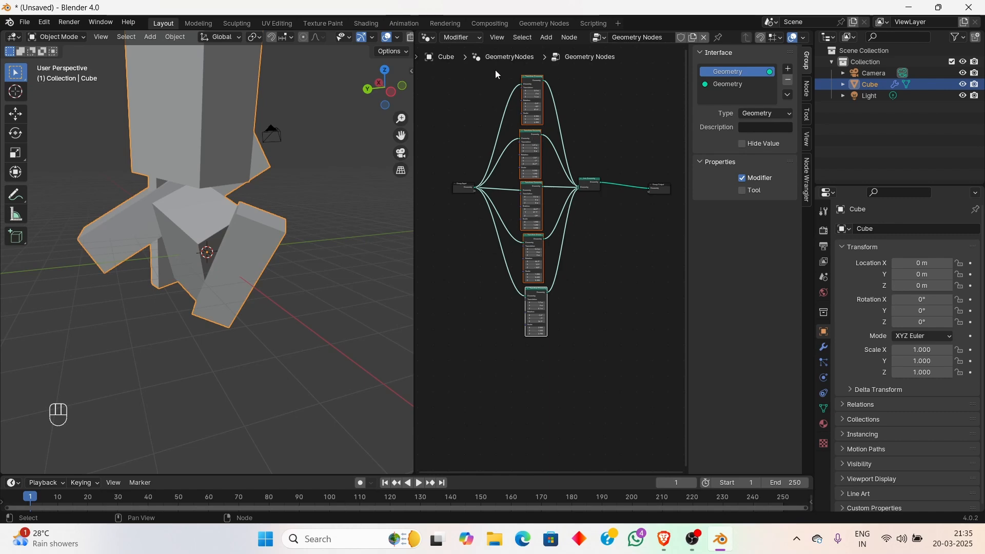
Collapse all five Transform Geometry nodes and scale their spacing down into a compact stack between Group Input and Join Geometry
left_click_drag(491, 63, 559, 374)
key("h")
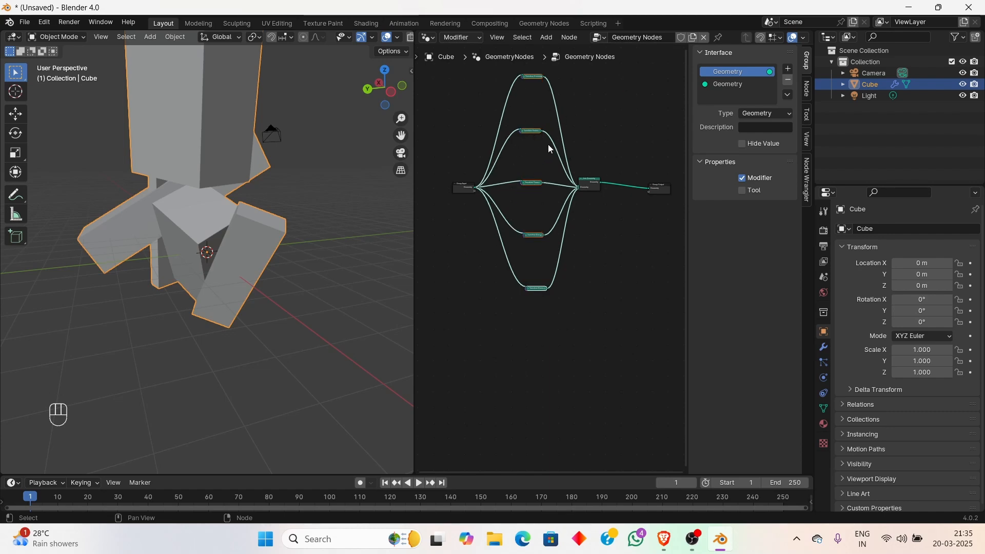
key("s")
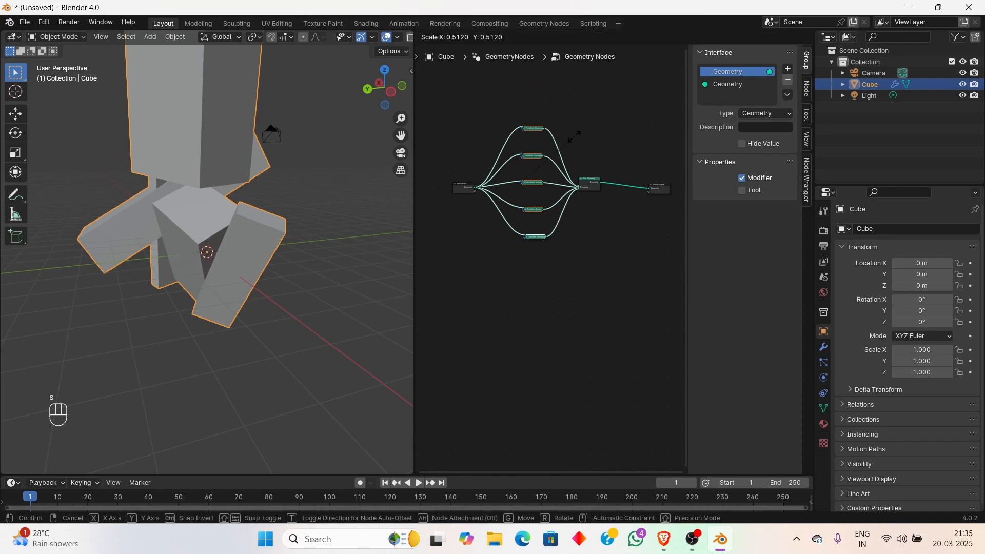
left_click(545, 174)
scroll(565, 167, "up", 6)
middle_click_drag(568, 194, 567, 348, "shift")
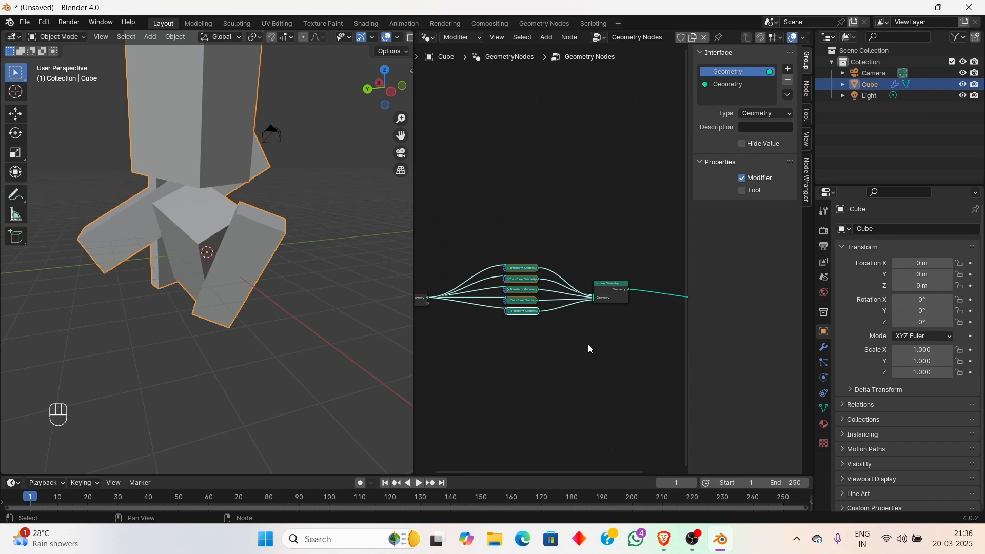
Expand the top two Transform Geometry nodes and move them above the stack, collapsing both and returning them to it
left_click(508, 268)
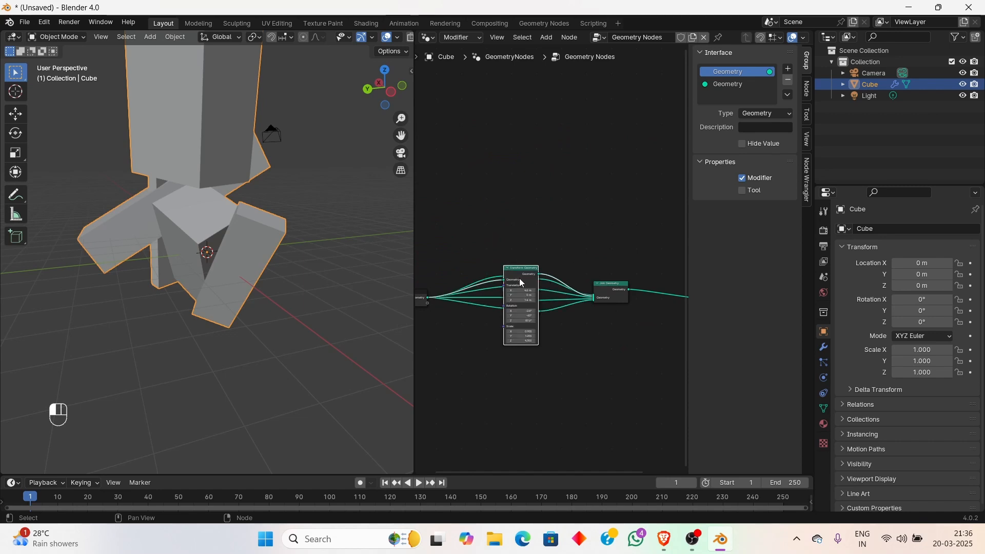
left_click_drag(521, 282, 510, 98)
left_click(517, 292)
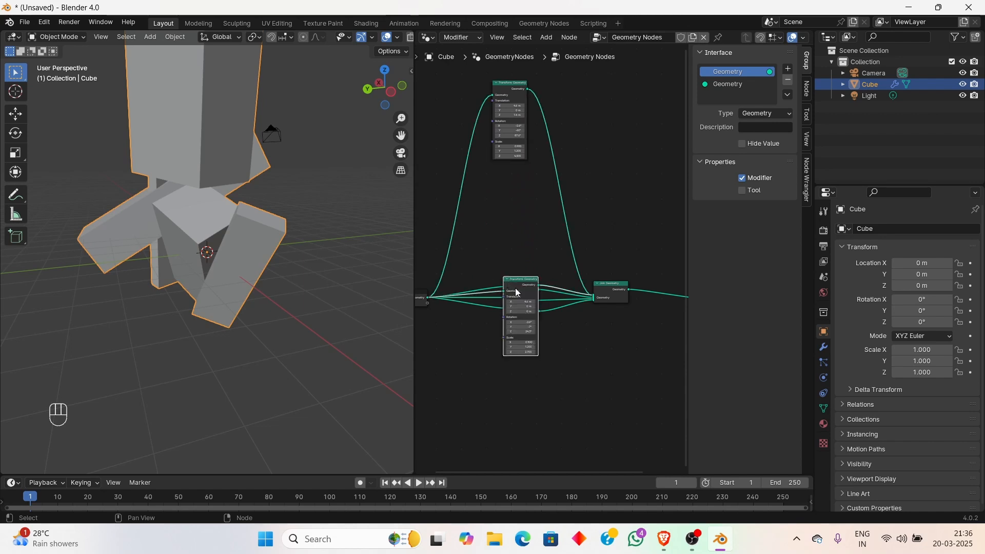
left_click_drag(518, 293, 502, 187)
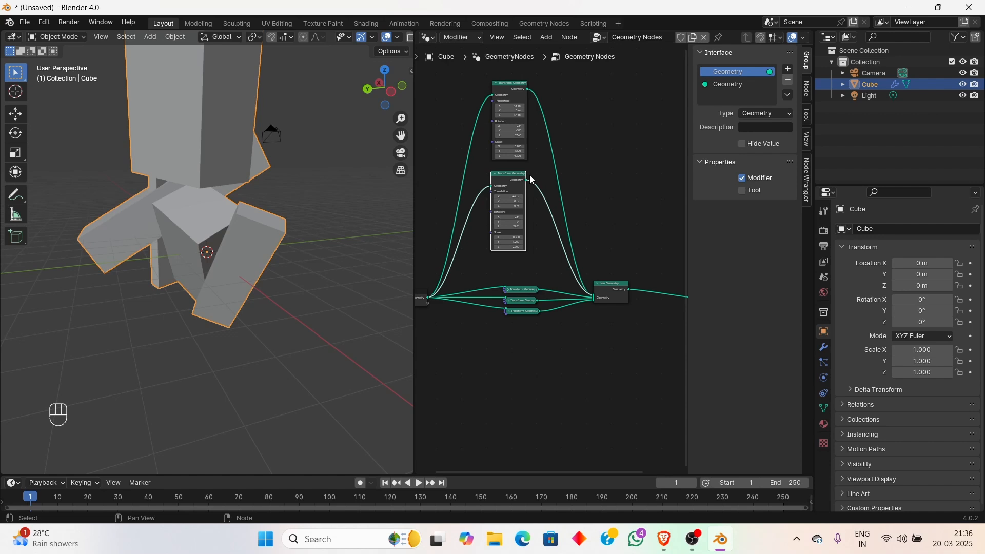
left_click(495, 174)
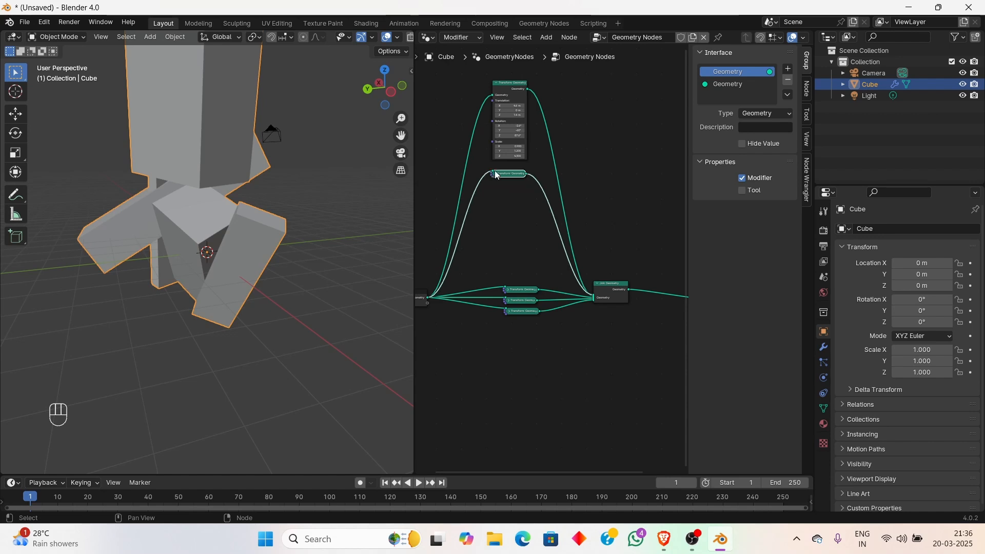
left_click(500, 91)
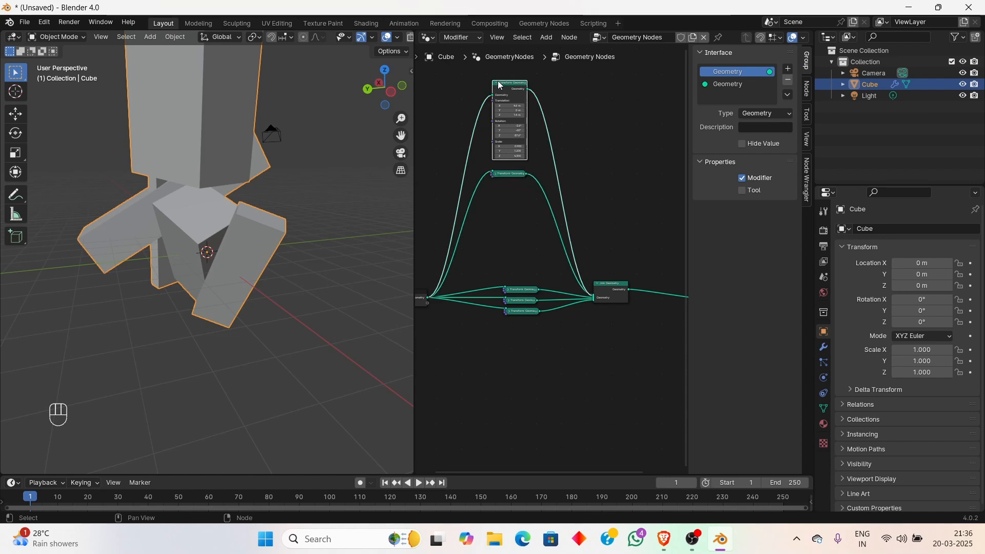
left_click(498, 83)
left_click_drag(519, 178, 531, 282)
left_click_drag(511, 83, 500, 258)
Point out the whole node tree, Group Input, Group Output and the collapsed Transform Geometry nodes by selecting them in turn
scroll(555, 216, "down", 6)
middle_click_drag(556, 230, 568, 260)
left_click_drag(445, 225, 654, 344)
scroll(534, 332, "up", 1)
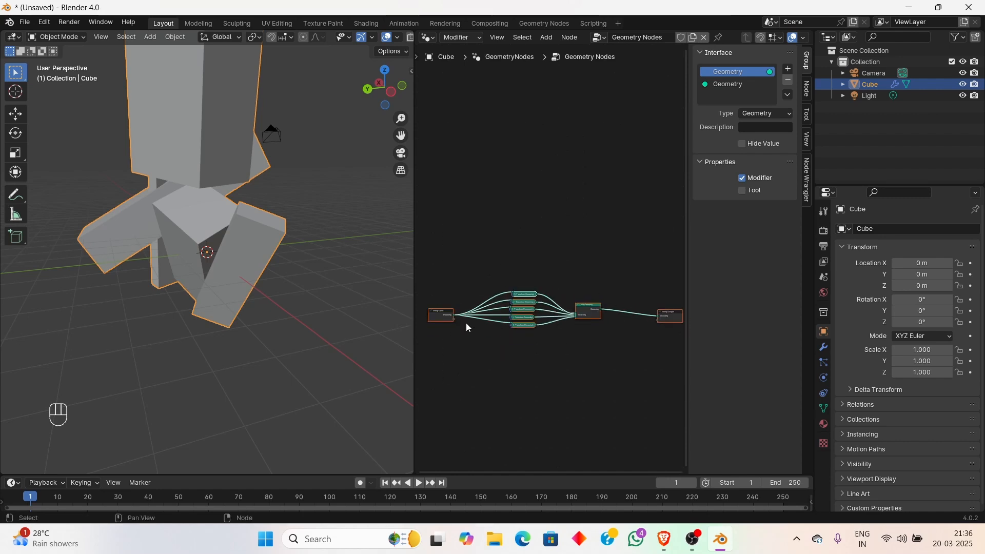
left_click(436, 320)
left_click(663, 316)
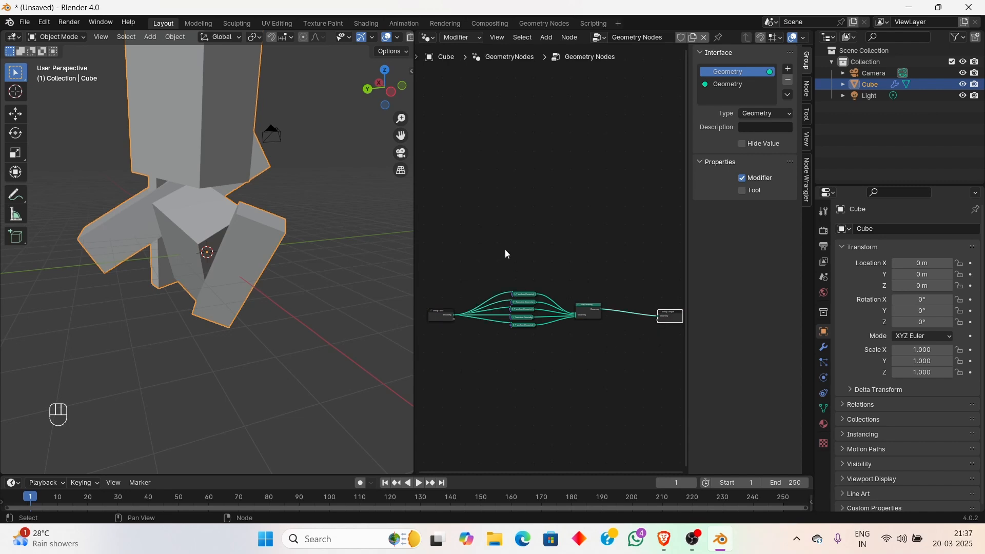
left_click_drag(492, 240, 545, 365)
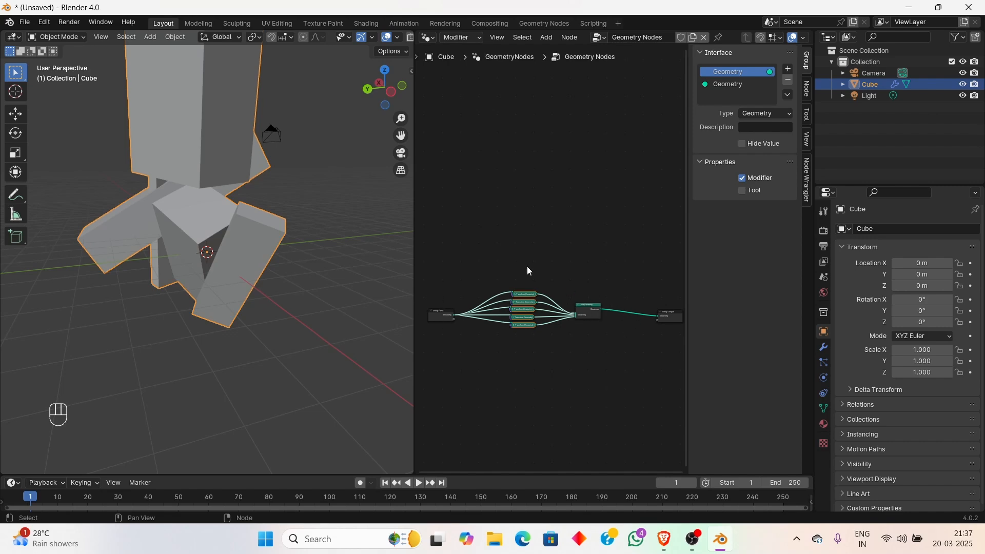
Expand all five collapsed Transform Geometry nodes and spread them out vertically between Group Input and Join Geometry
left_click_drag(515, 302, 515, 334)
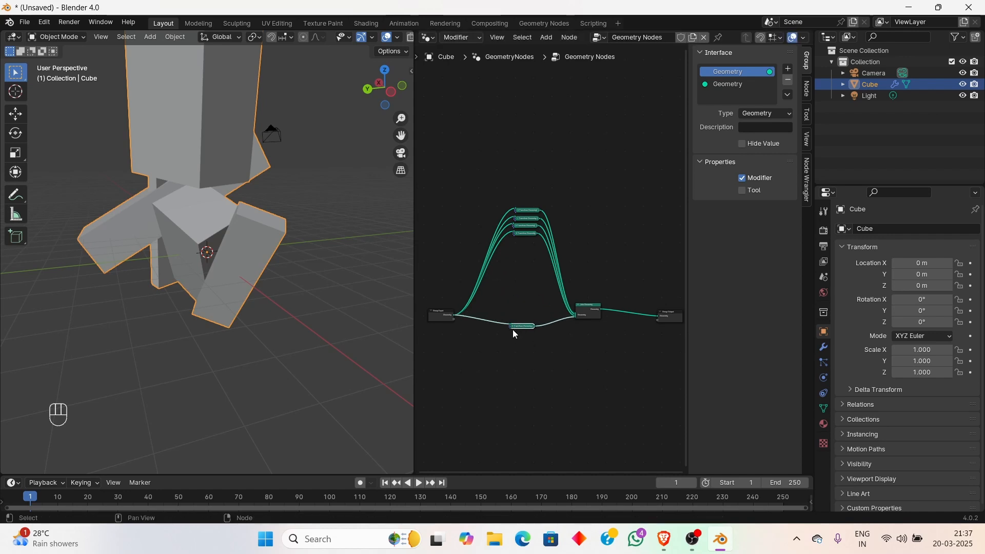
left_click(512, 325)
left_click(516, 233)
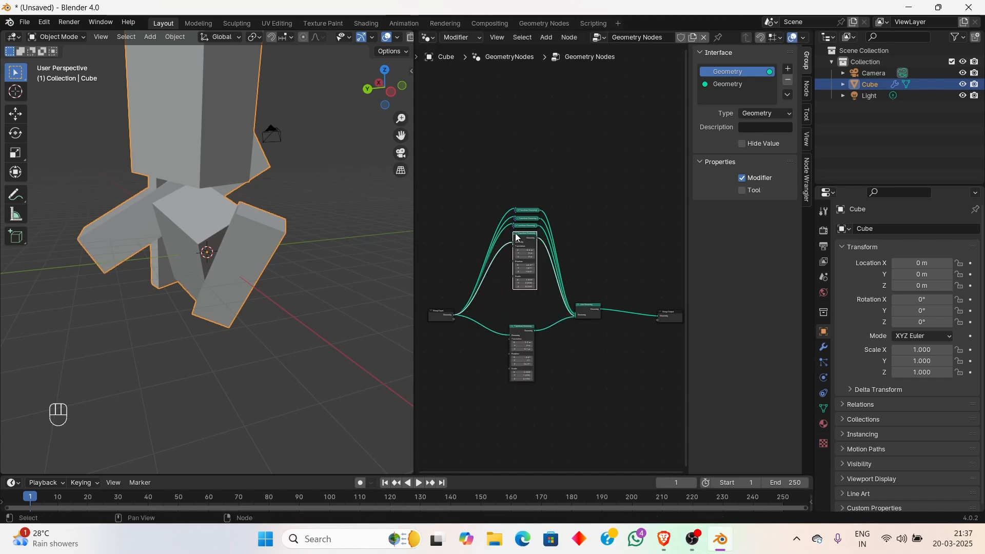
left_click_drag(523, 236, 527, 269)
left_click(517, 226)
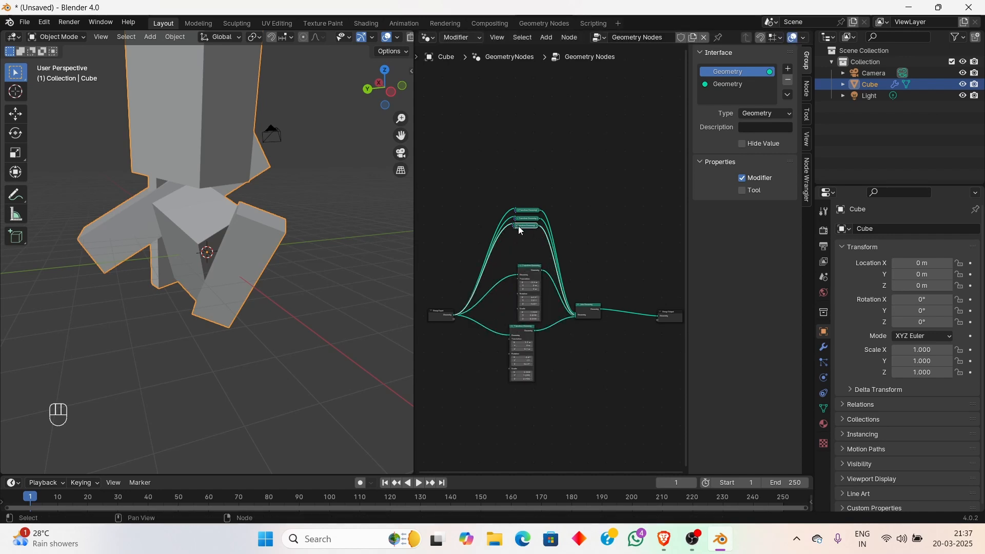
left_click(514, 226)
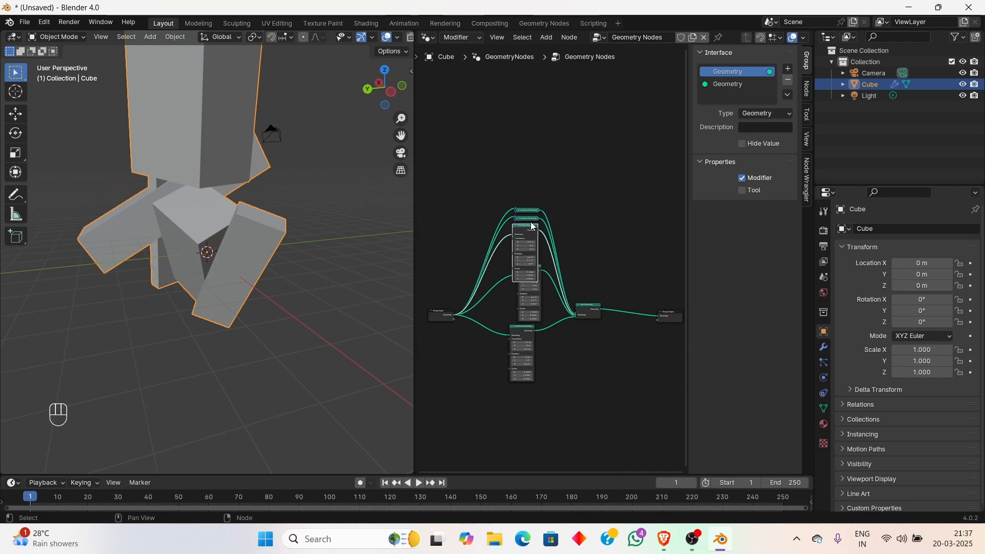
left_click_drag(531, 212, 520, 119)
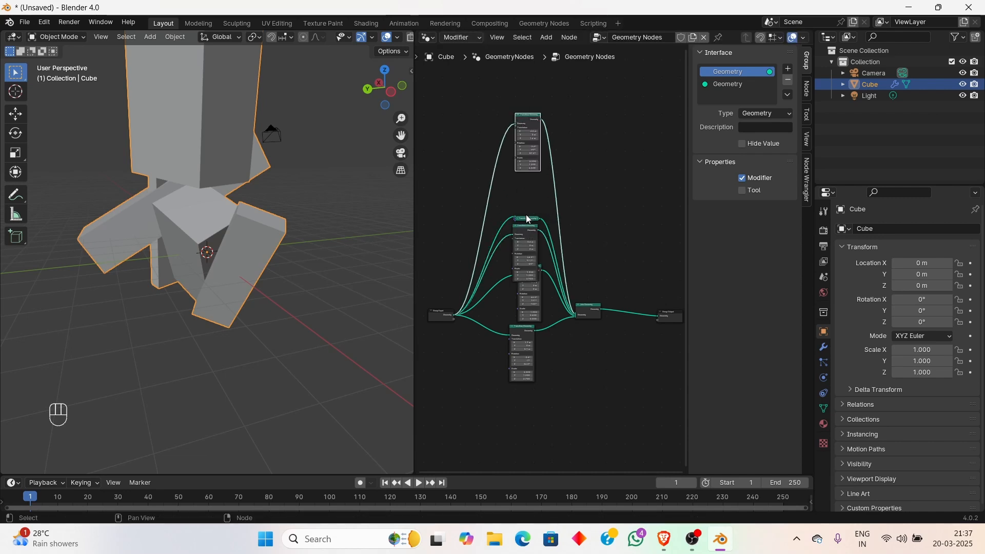
left_click(526, 220)
left_click(519, 218)
left_click_drag(525, 216, 525, 173)
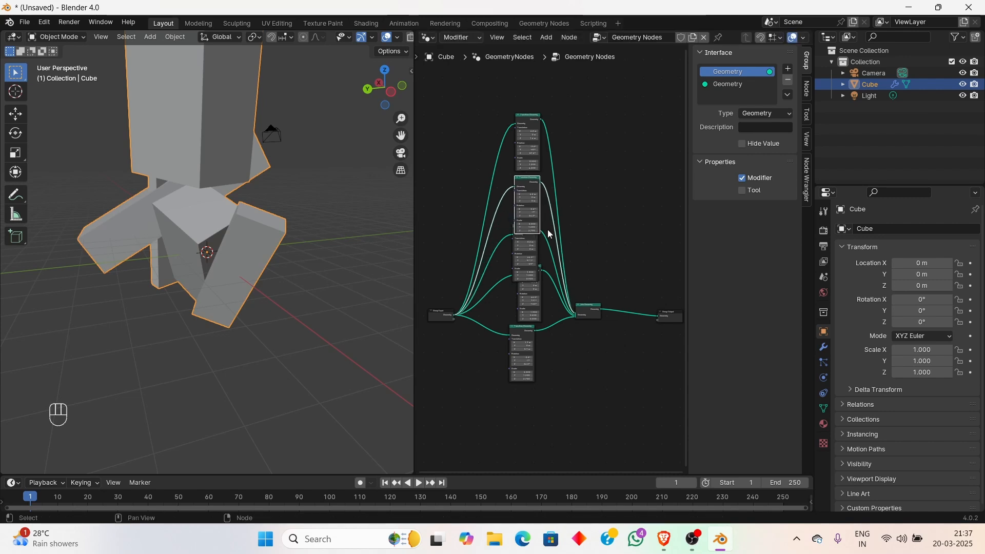
Collapse all five Transform Geometry nodes again, pull them together and move the stack level with Group Input and Join Geometry
scroll(557, 295, "down", 2)
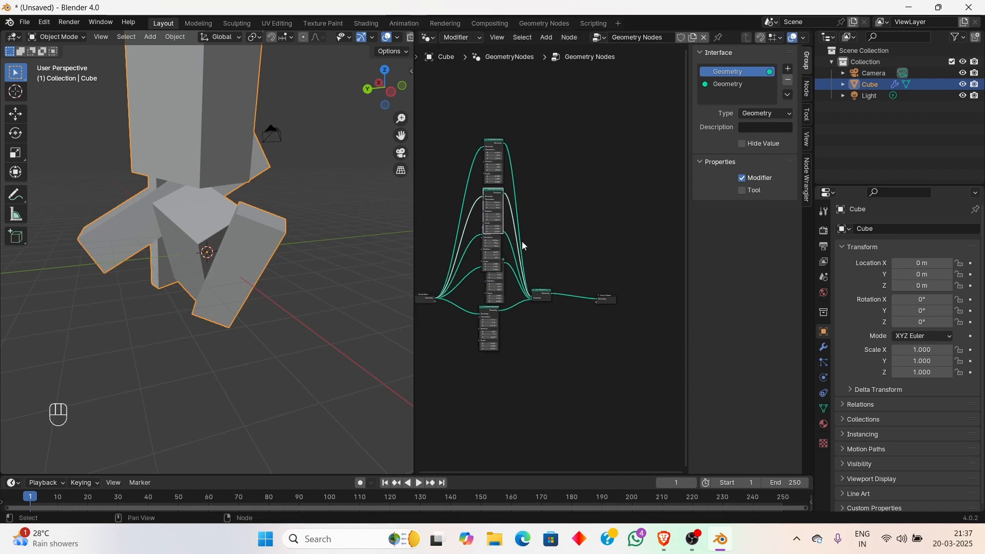
scroll(569, 240, "up", 2)
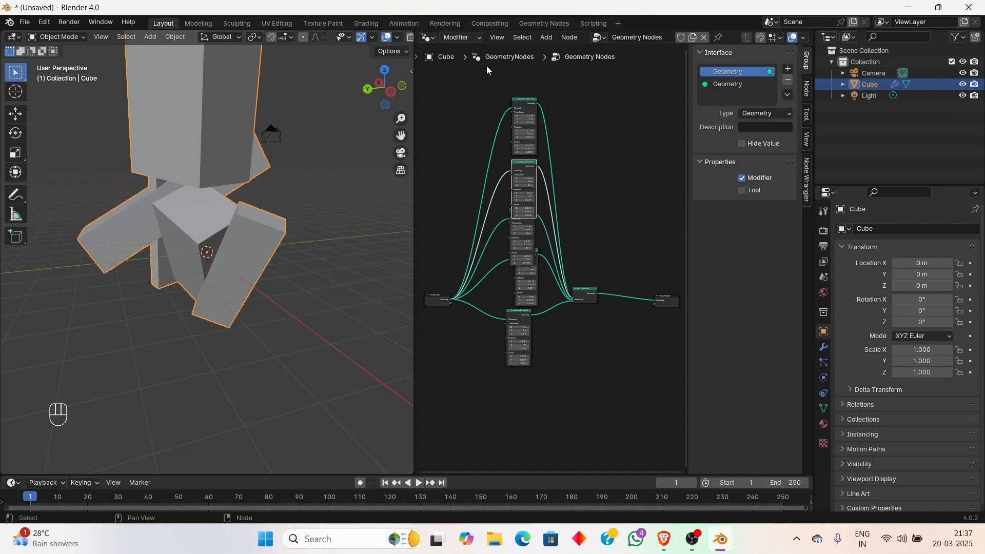
left_click_drag(487, 66, 568, 411)
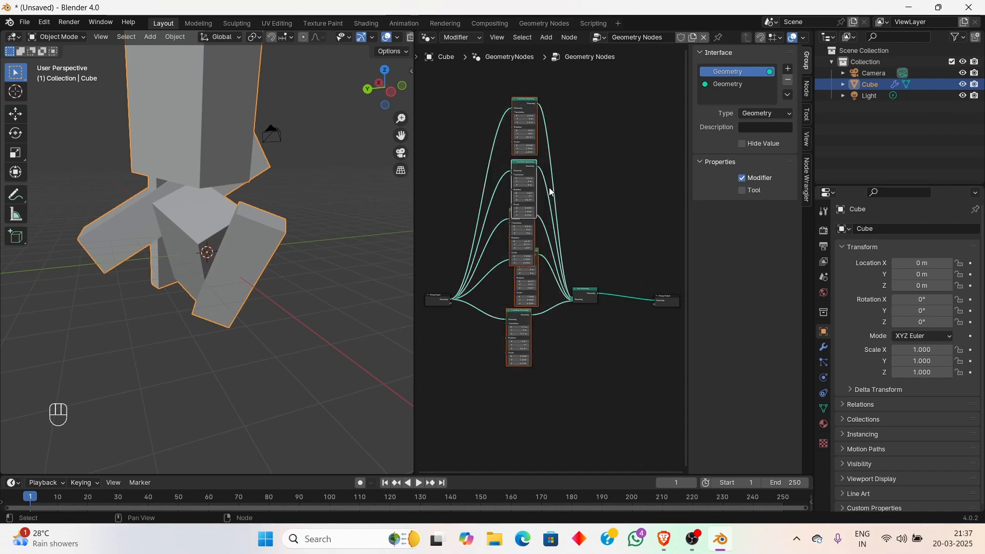
key("h")
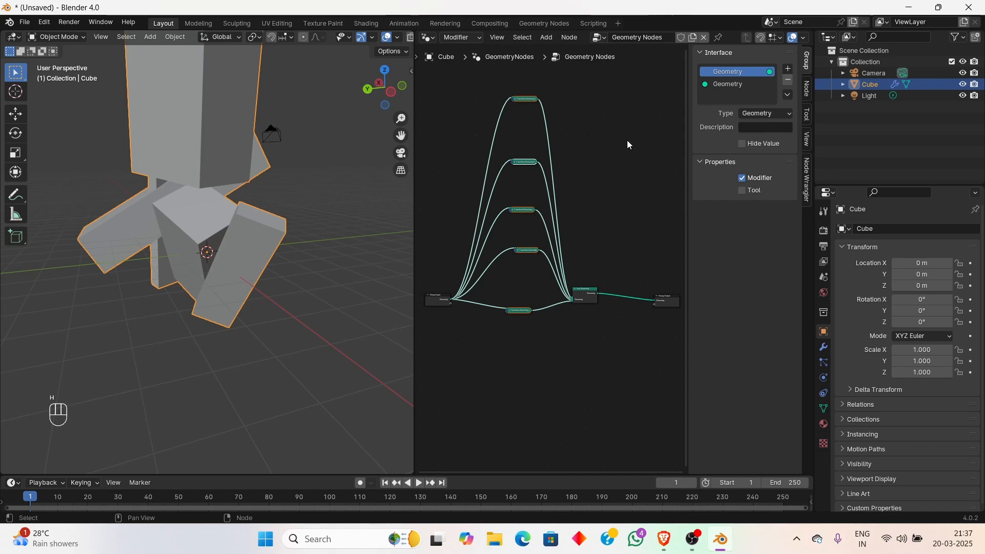
key("s")
left_click(521, 166)
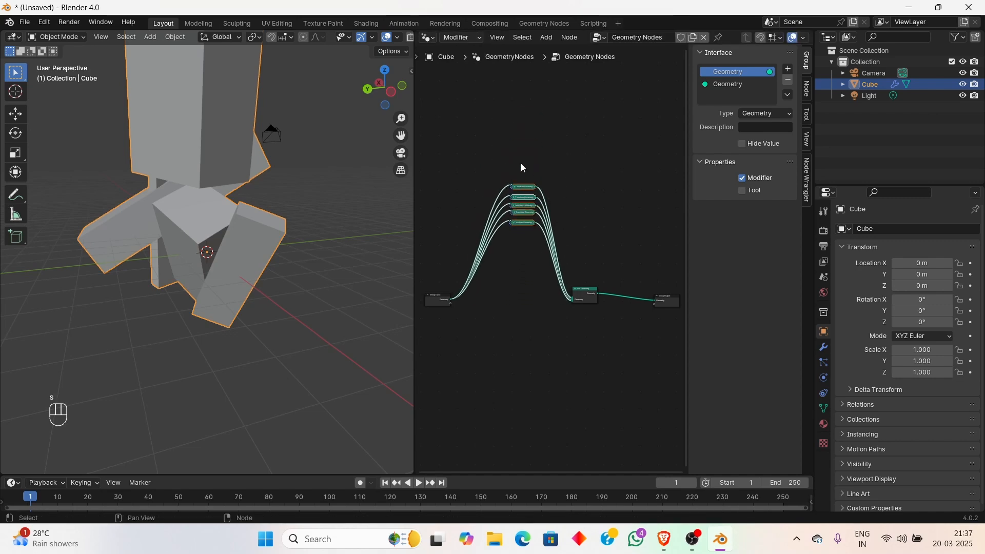
key("g")
left_click(496, 309)
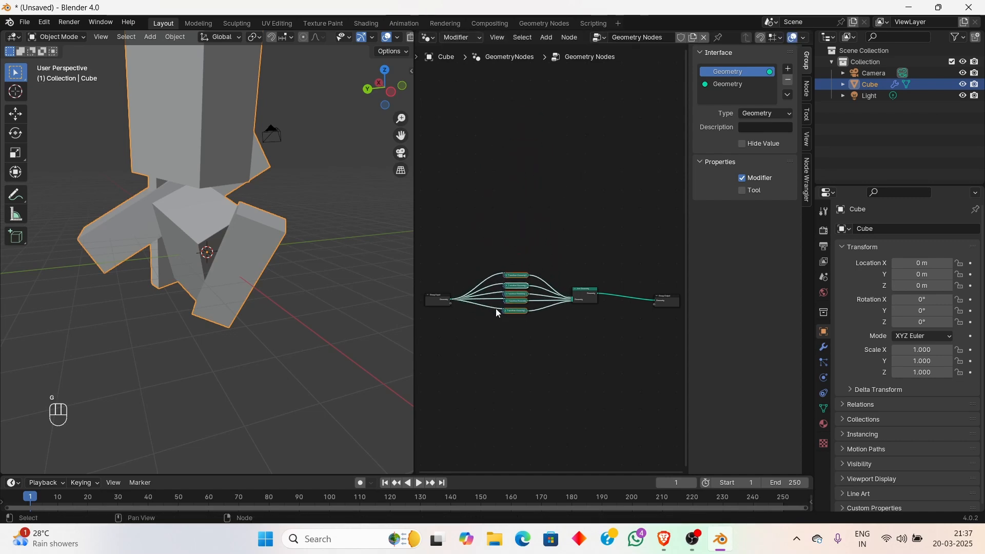
Give the Group Input node a custom light green color with hue 0.389 and saturation 0.478, raising its value for brightness
key("Home")
scroll(567, 256, "up", 3)
middle_click_drag(566, 256, 541, 160, "shift")
middle_click_drag(497, 205, 666, 220)
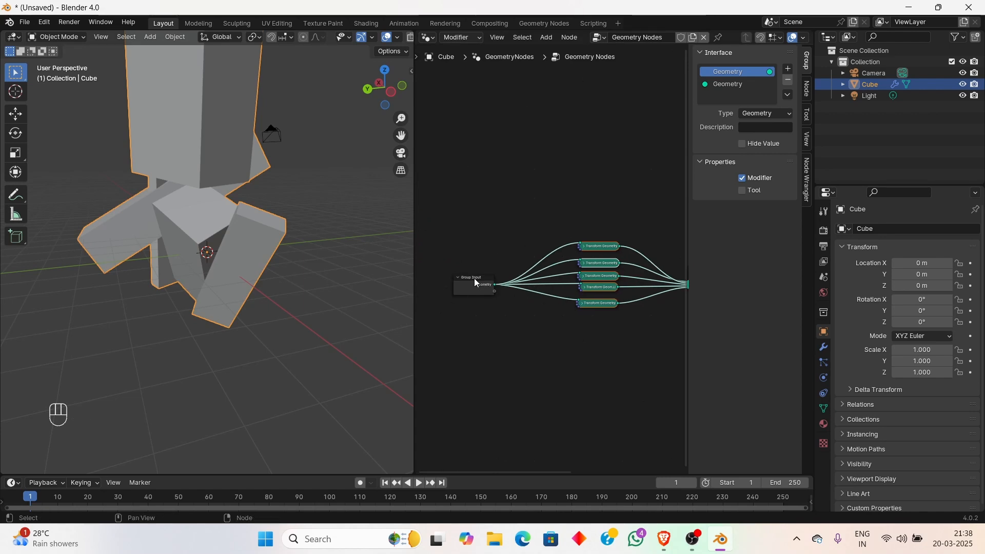
left_click(463, 284)
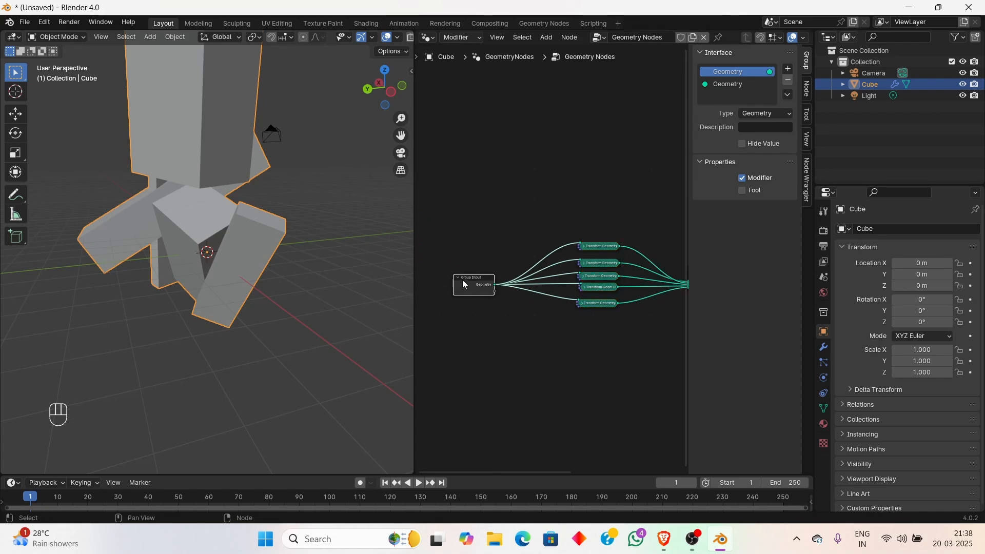
left_click(809, 91)
left_click(716, 120)
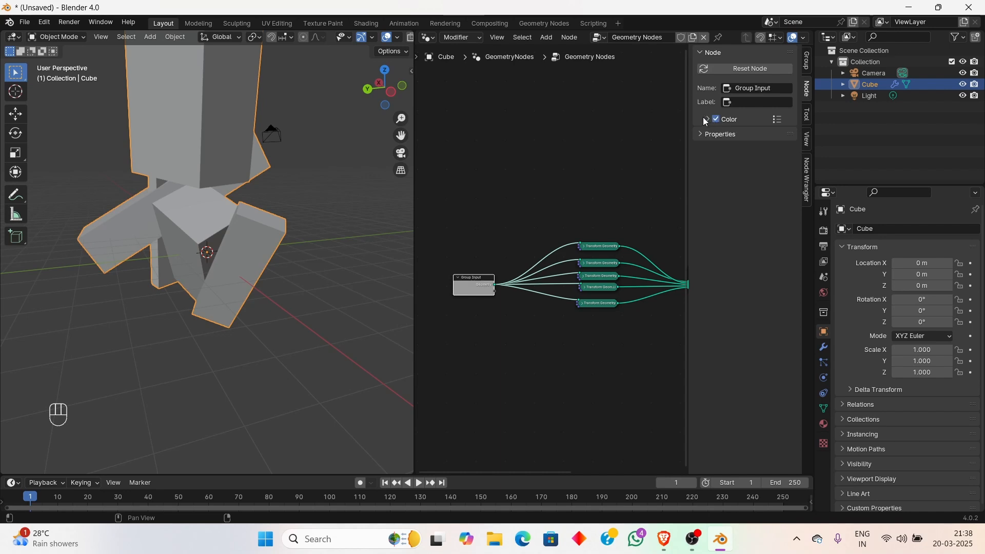
left_click(707, 119)
left_click(742, 138)
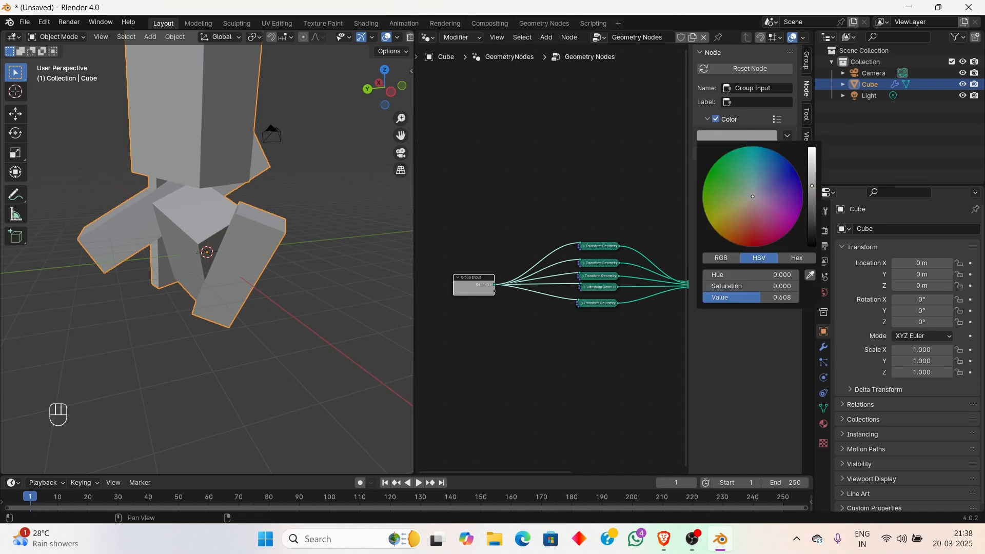
left_click_drag(754, 180, 736, 166)
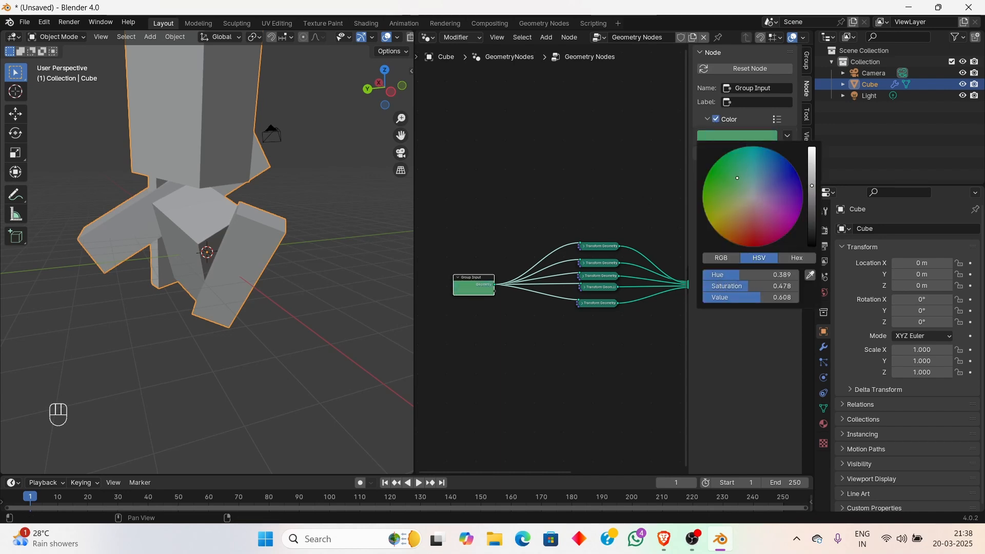
left_click_drag(812, 186, 812, 157)
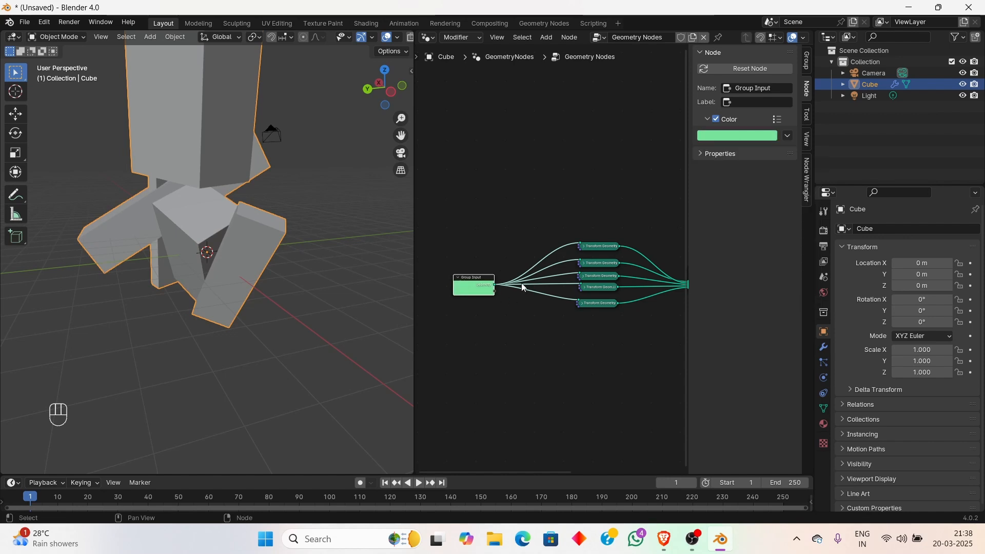
Give the Group Output node a custom bright cyan color and move it closer to Join Geometry
scroll(627, 209, "right", 10, "ctrl")
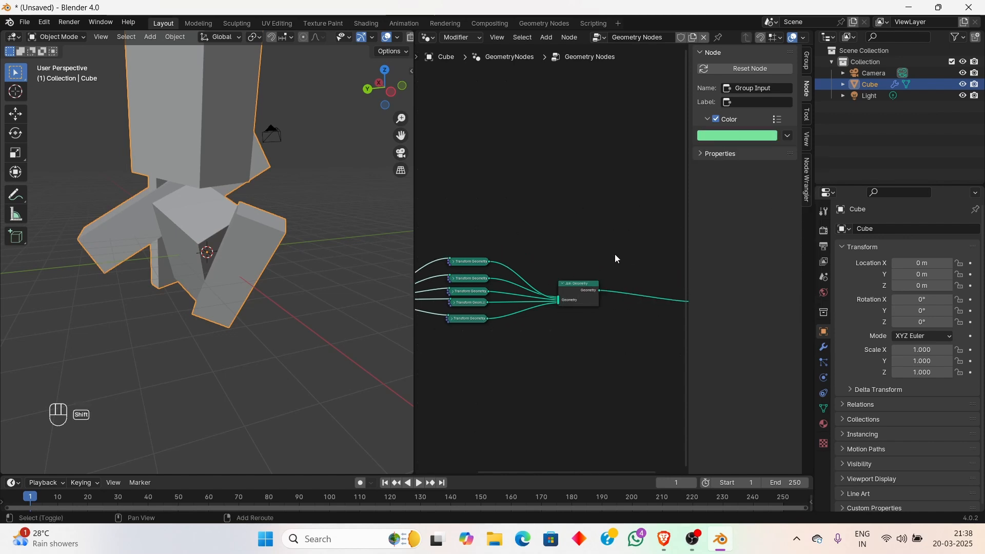
left_click(571, 283)
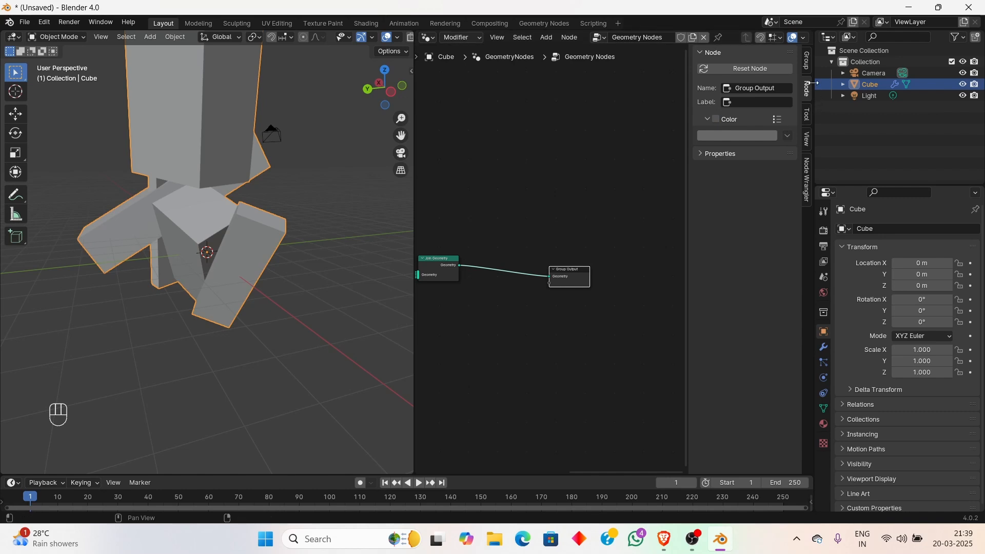
left_click(716, 119)
left_click(737, 136)
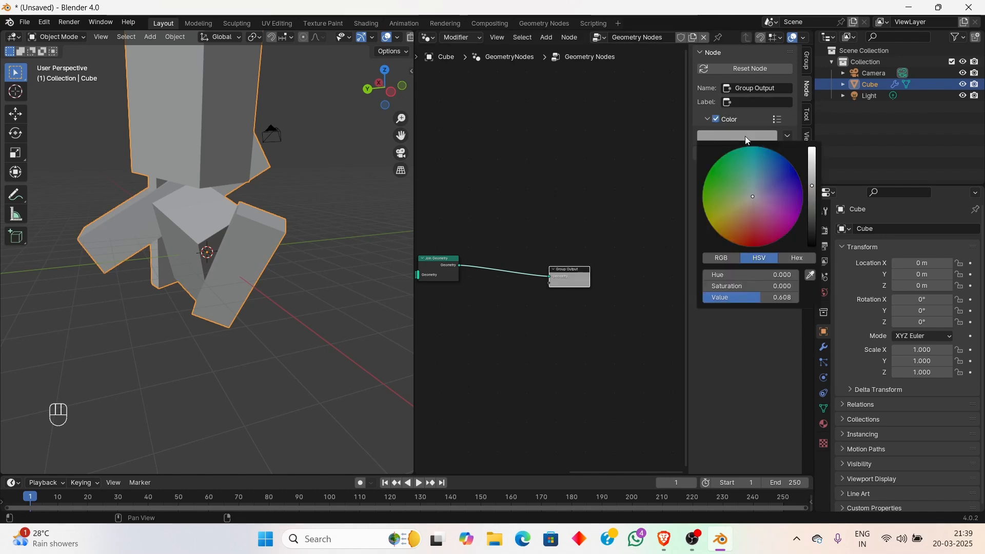
left_click_drag(812, 177, 812, 151)
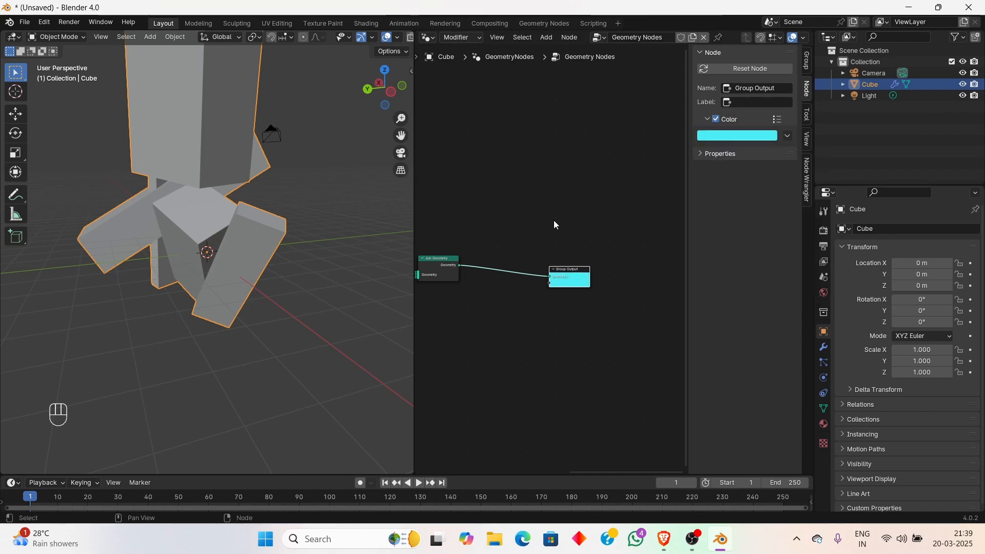
scroll(554, 223, "down", 5)
middle_click_drag(554, 241, 598, 234, "shift")
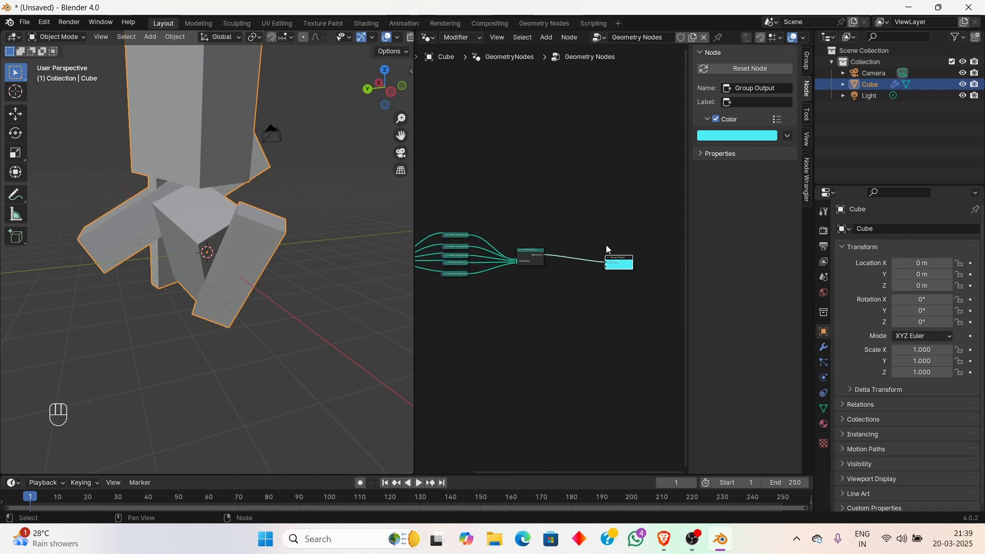
left_click_drag(607, 257, 590, 260)
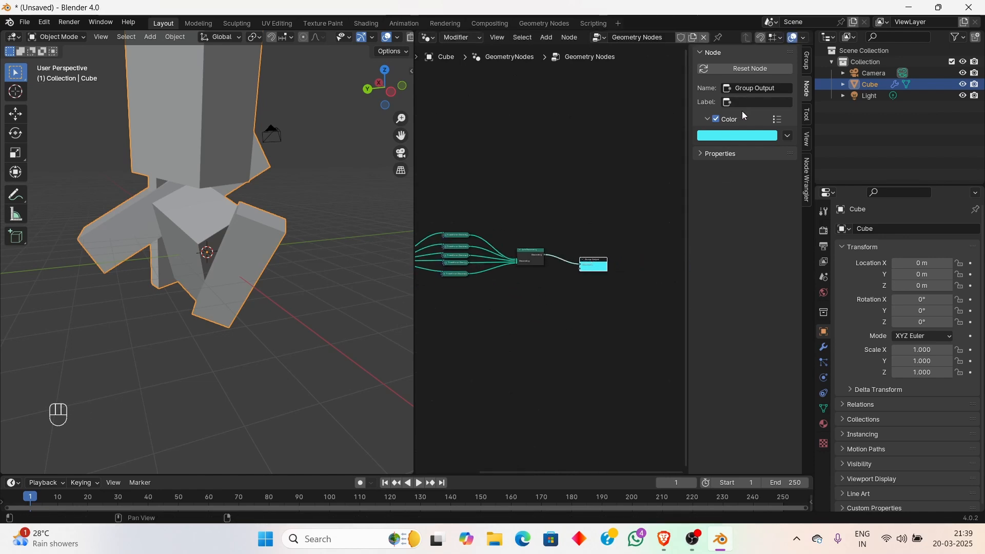
Add a Frame node to the node tree and place it just above the stack of Transform Geometry nodes
middle_click_drag(458, 181, 563, 198)
scroll(611, 212, "up", 3)
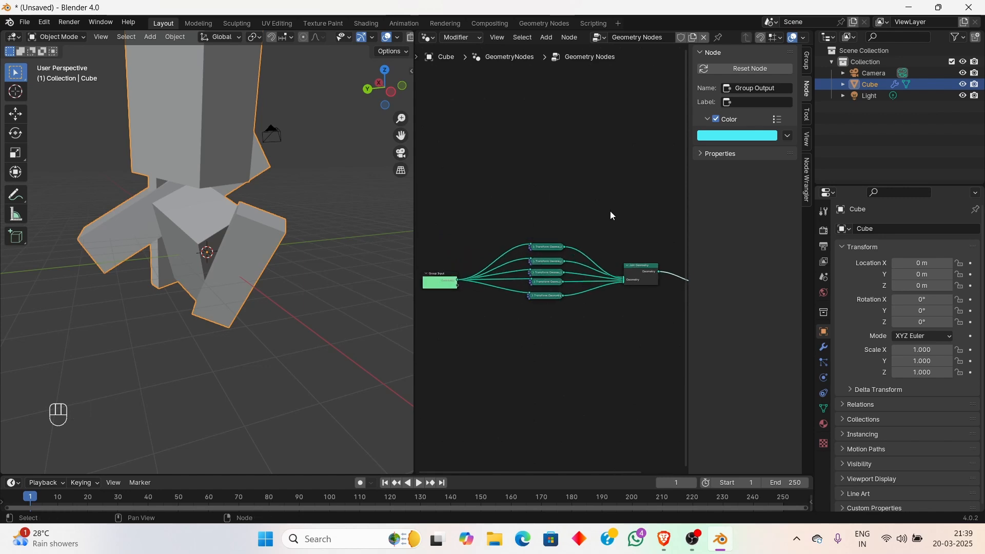
scroll(610, 211, "up", 1)
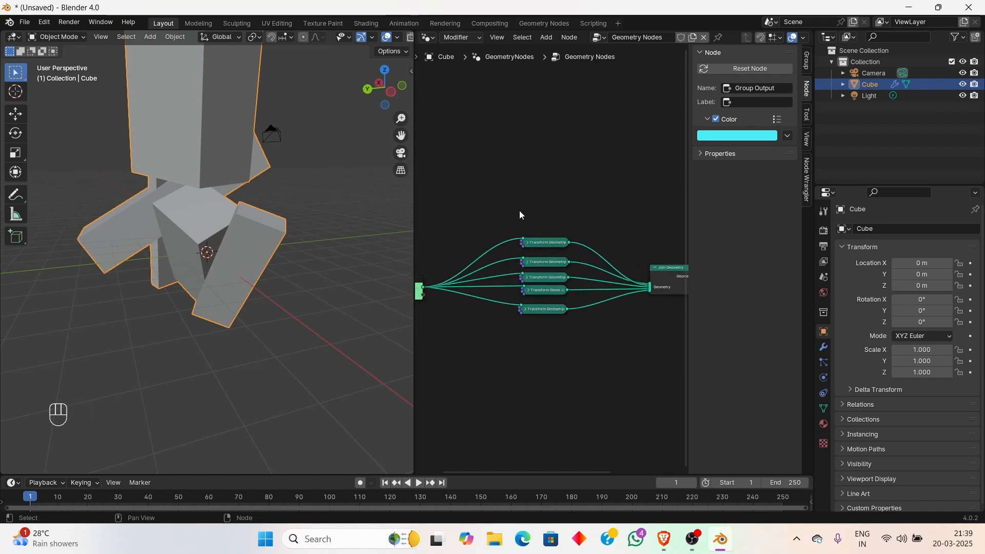
key("shift+a")
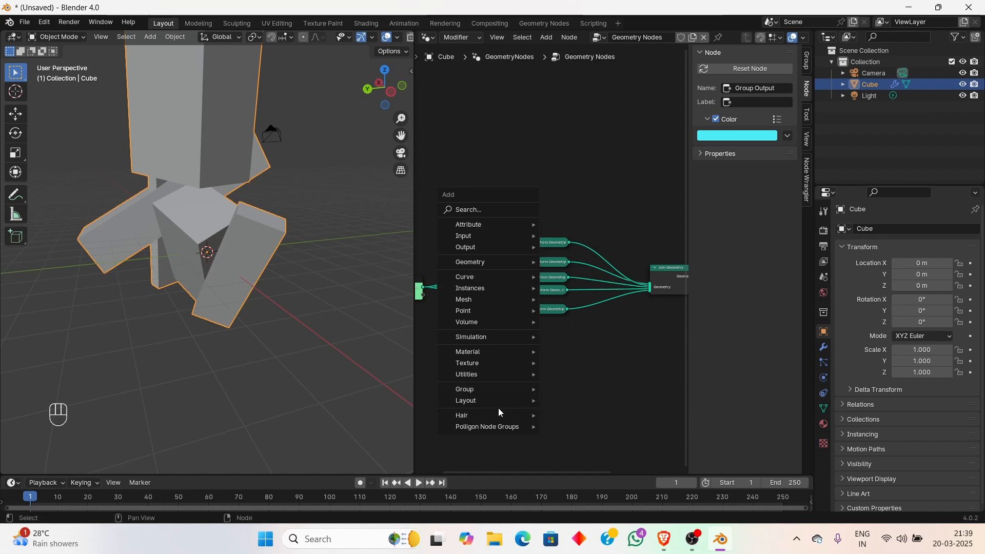
mouse_move(493, 401)
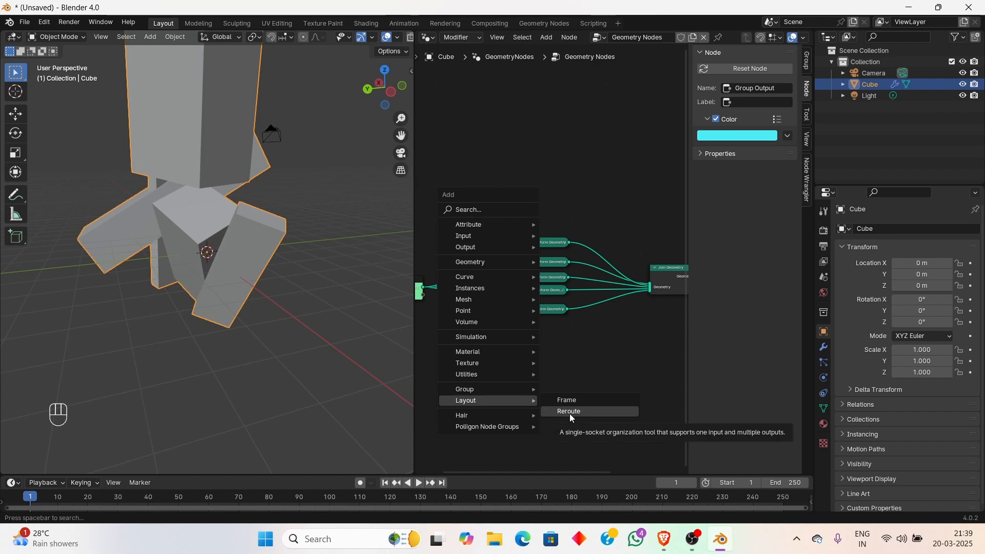
left_click(587, 402)
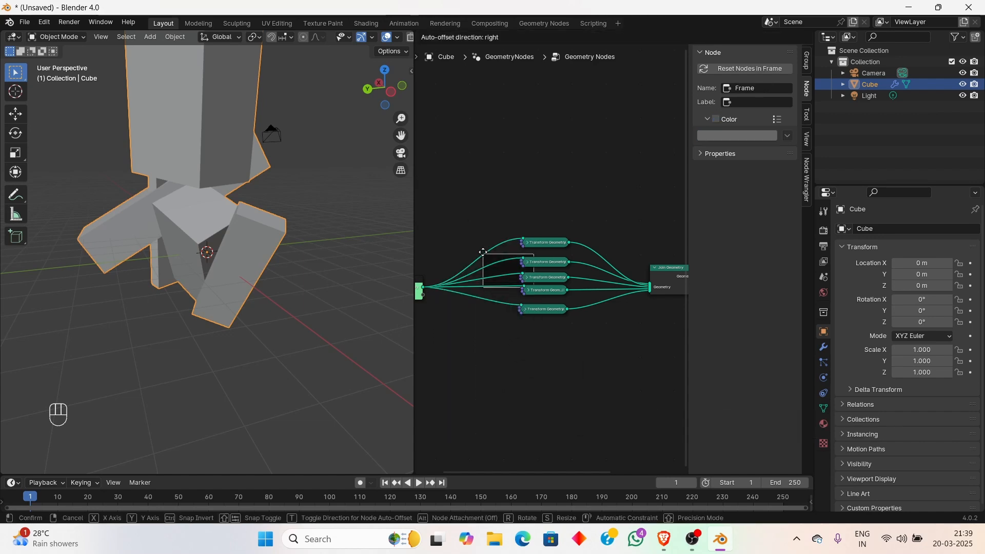
left_click(523, 210)
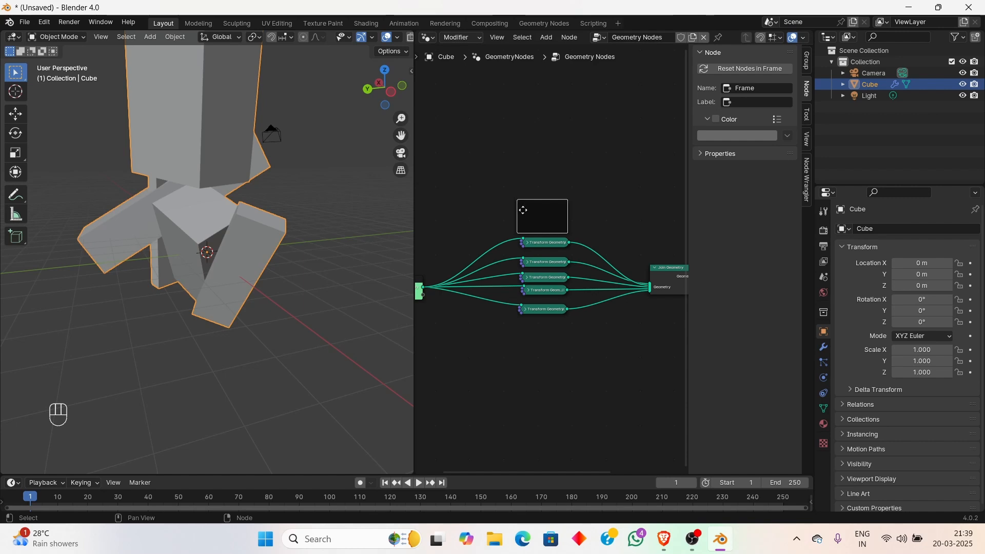
Move all five Transform Geometry nodes into the frame and position the frame level with Group Input and Join Geometry
left_click_drag(548, 247, 544, 210)
left_click_drag(545, 265, 549, 239)
left_click_drag(547, 290, 544, 245)
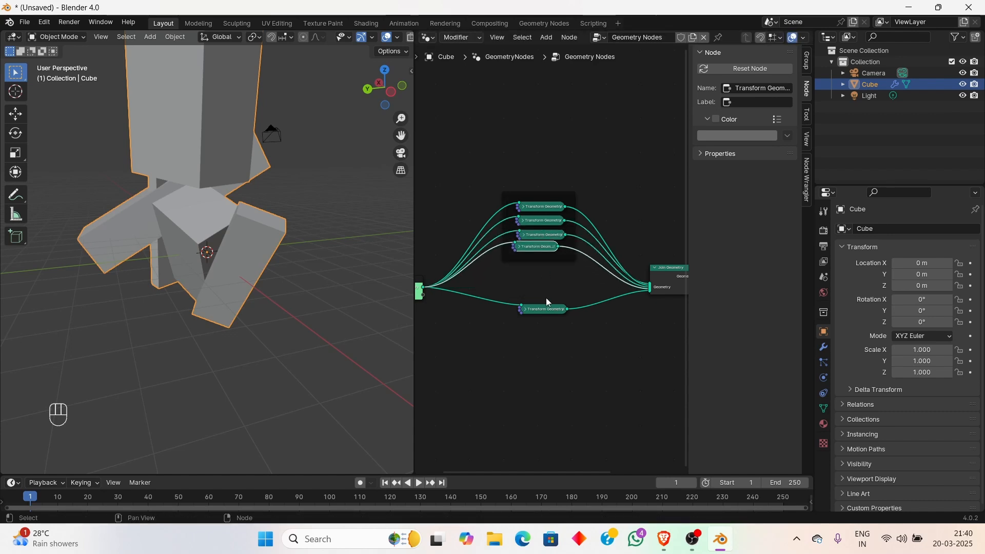
left_click_drag(544, 308, 547, 260)
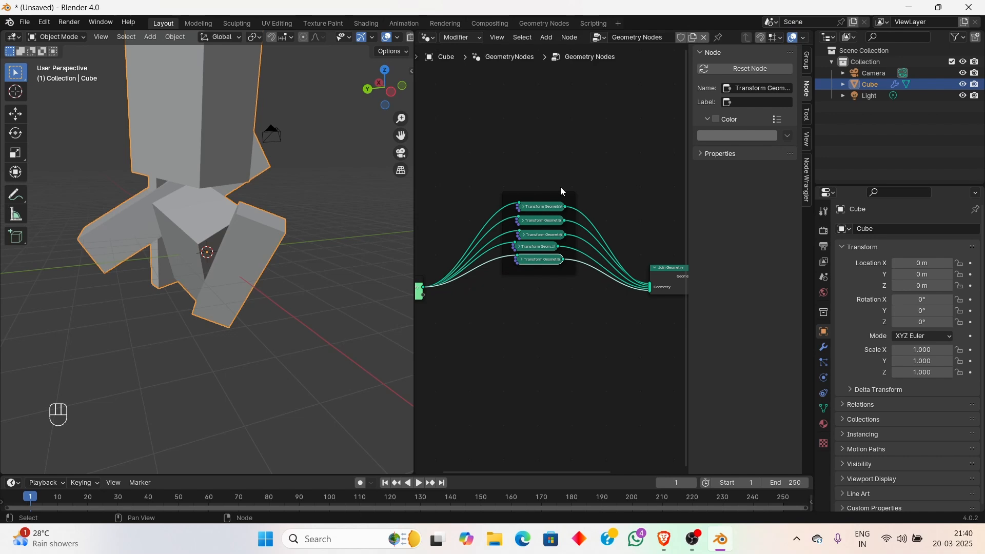
left_click(562, 216)
left_click_drag(569, 194, 569, 237)
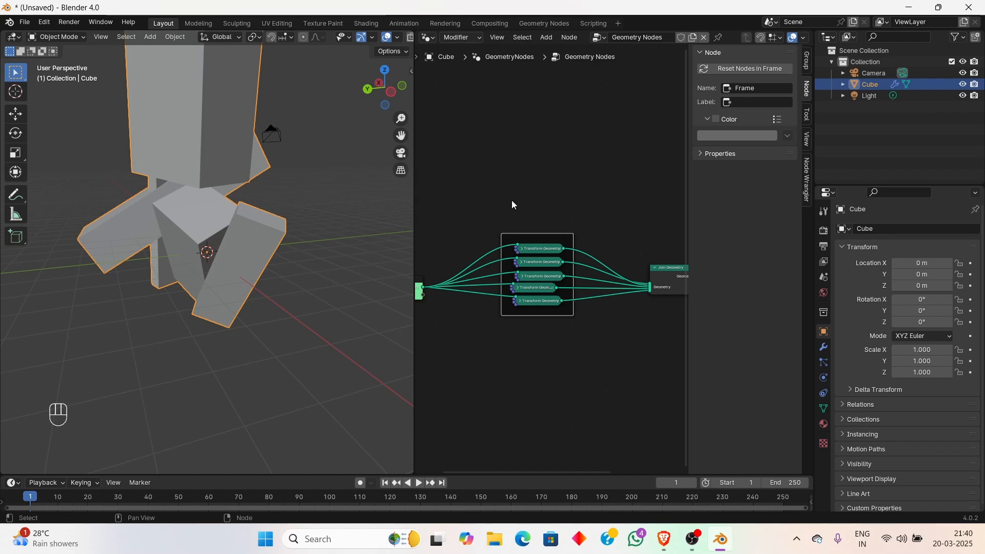
key("a")
Give the frame around the Transform Geometry nodes a custom deep blue-violet color
left_click(716, 119)
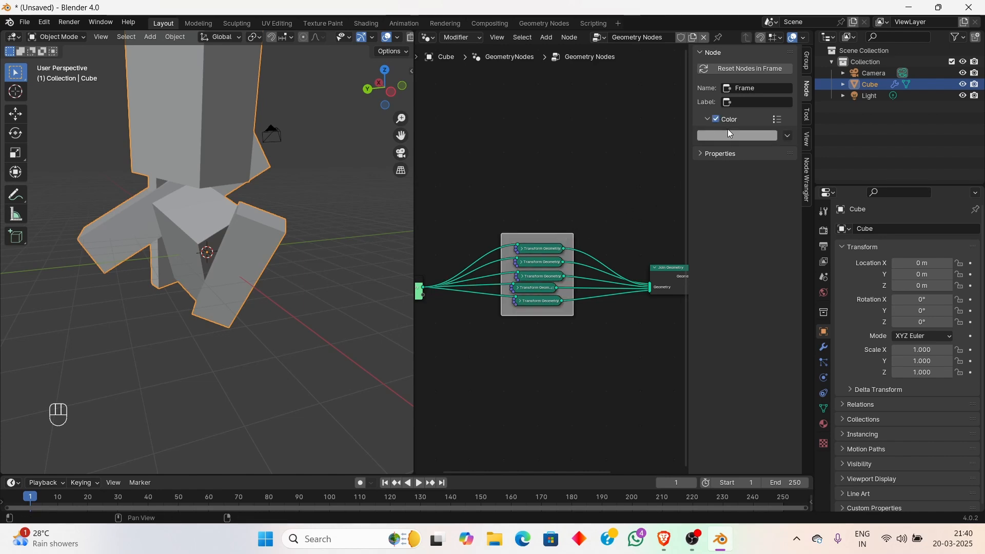
left_click(722, 136)
left_click_drag(769, 200, 813, 162)
scroll(565, 273, "down", 2)
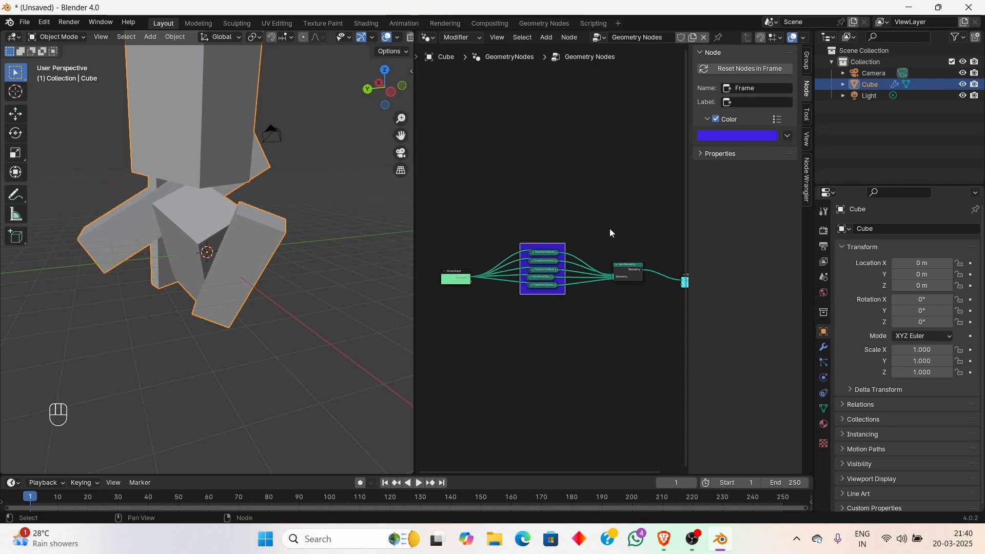
Insert a Subdivision Surface node on the link between Join Geometry and Group Output
scroll(554, 277, "up", 3)
middle_click_drag(645, 321, 542, 310)
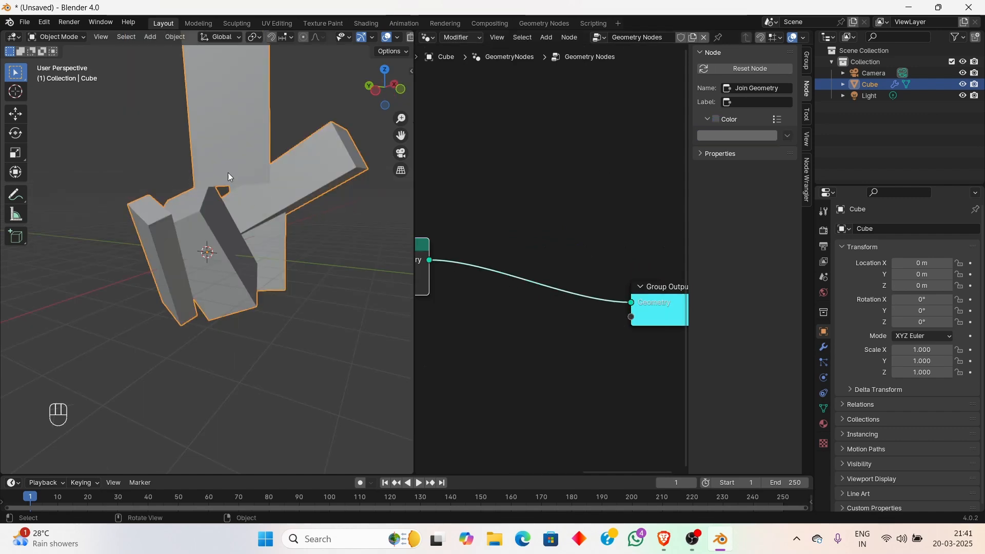
middle_click_drag(176, 152, 212, 167)
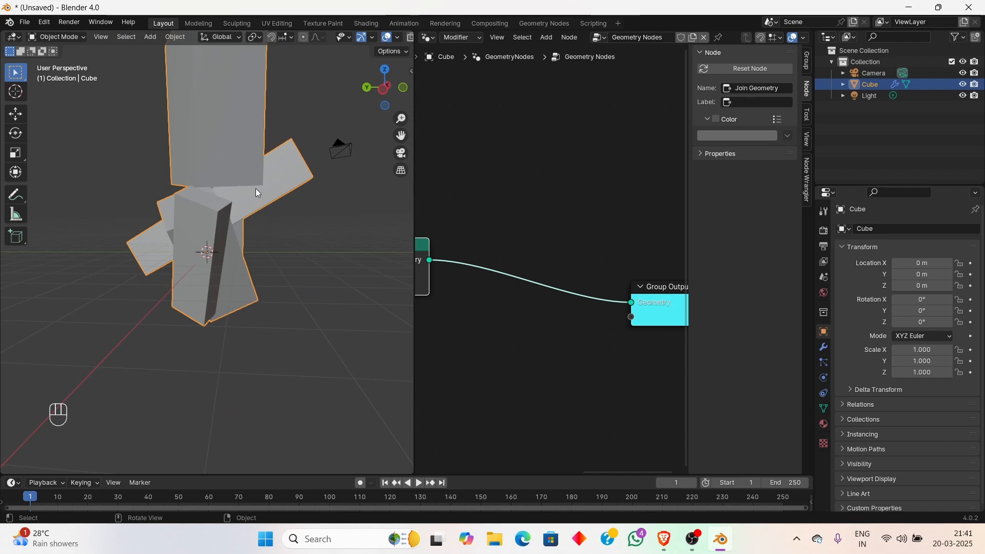
middle_click_drag(189, 176, 327, 200)
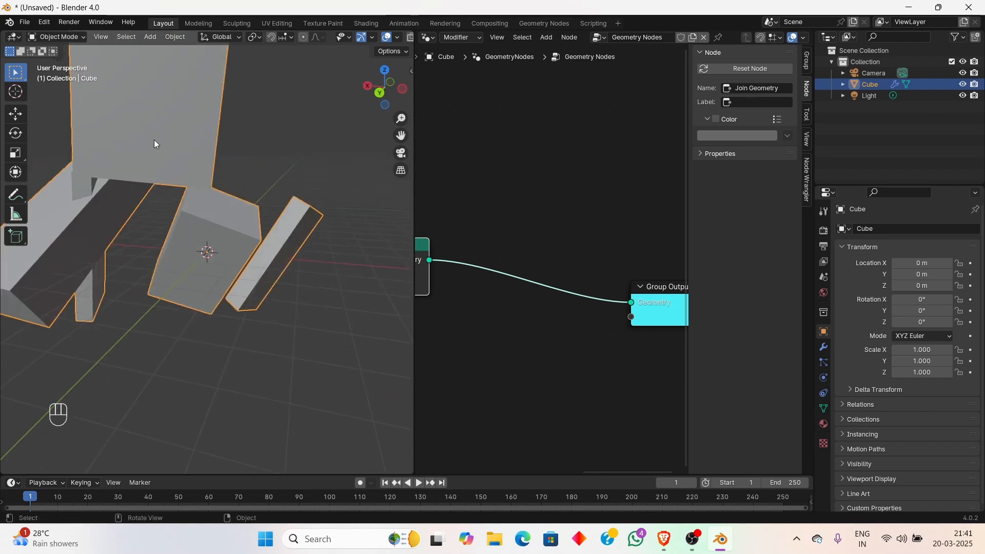
middle_click_drag(530, 253, 581, 218, "shift")
key("space")
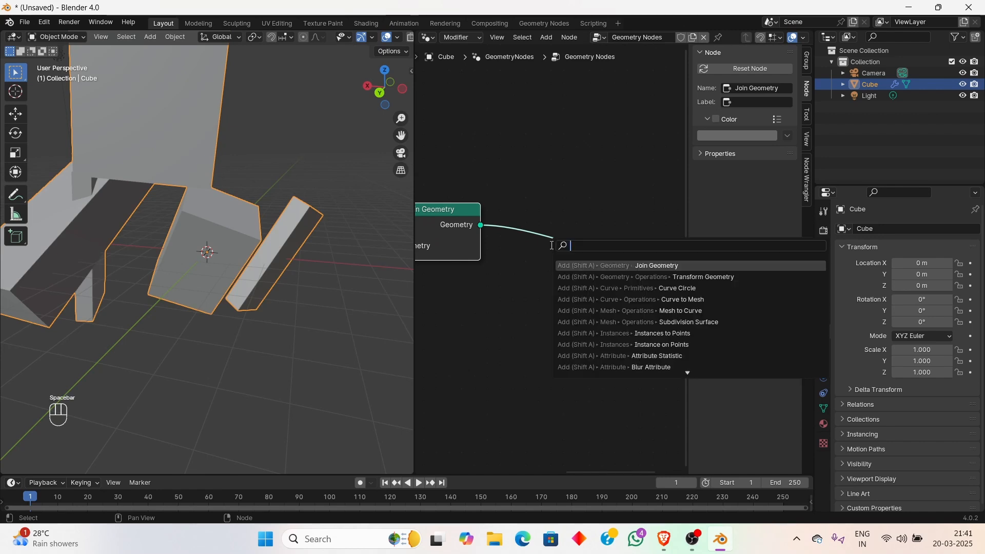
left_click(618, 185)
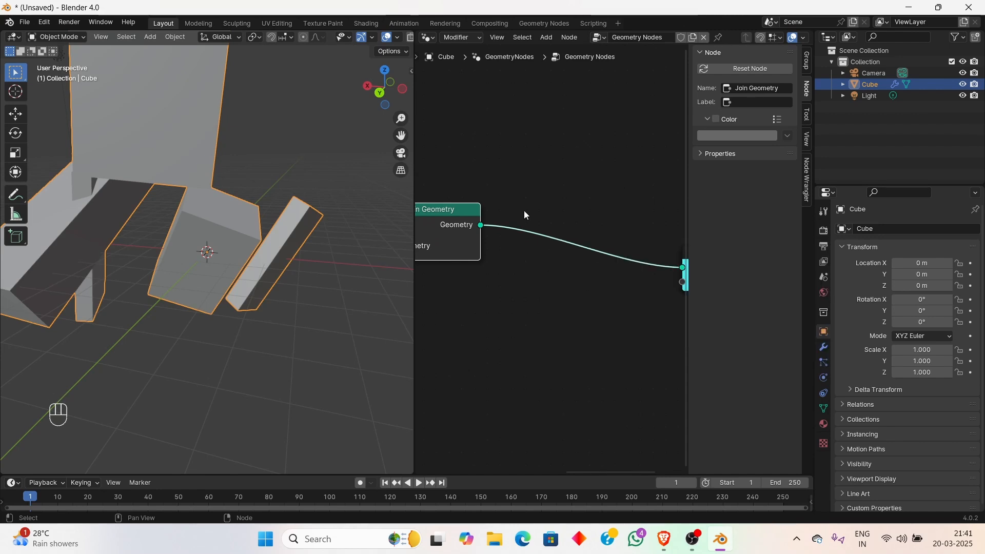
key("shift+a")
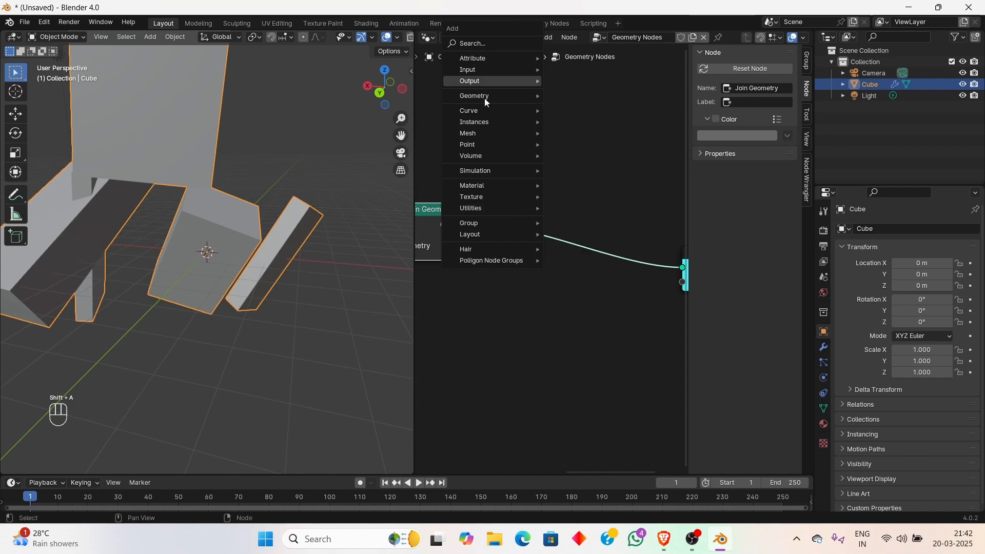
left_click(468, 44)
type("sub")
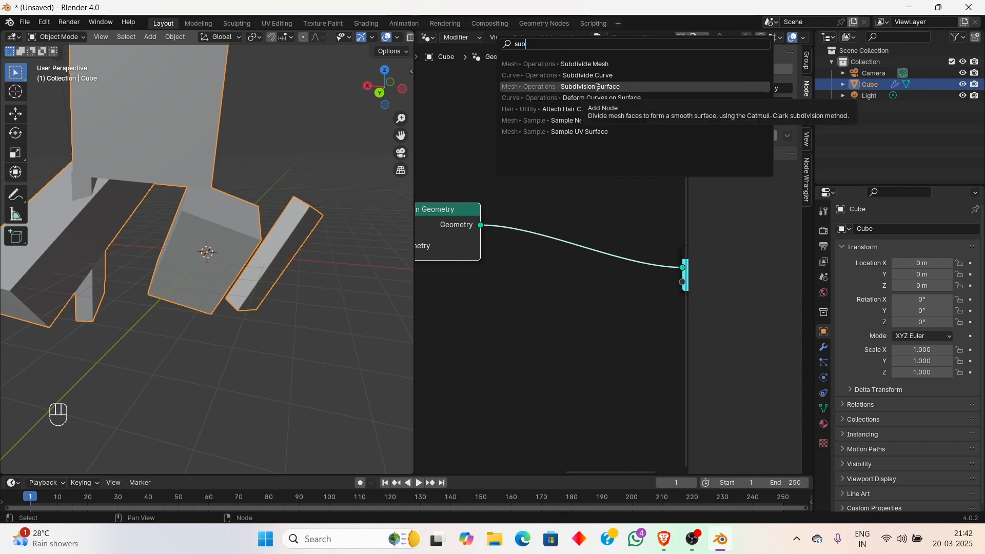
left_click(595, 87)
left_click(531, 195)
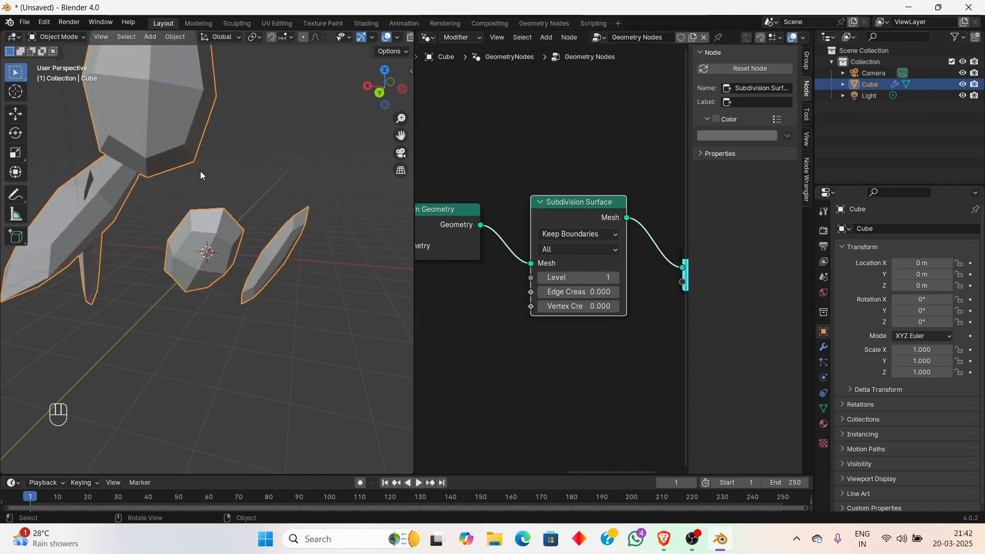
Set the Subdivision Surface node's level to 3
middle_click_drag(200, 171, 299, 99)
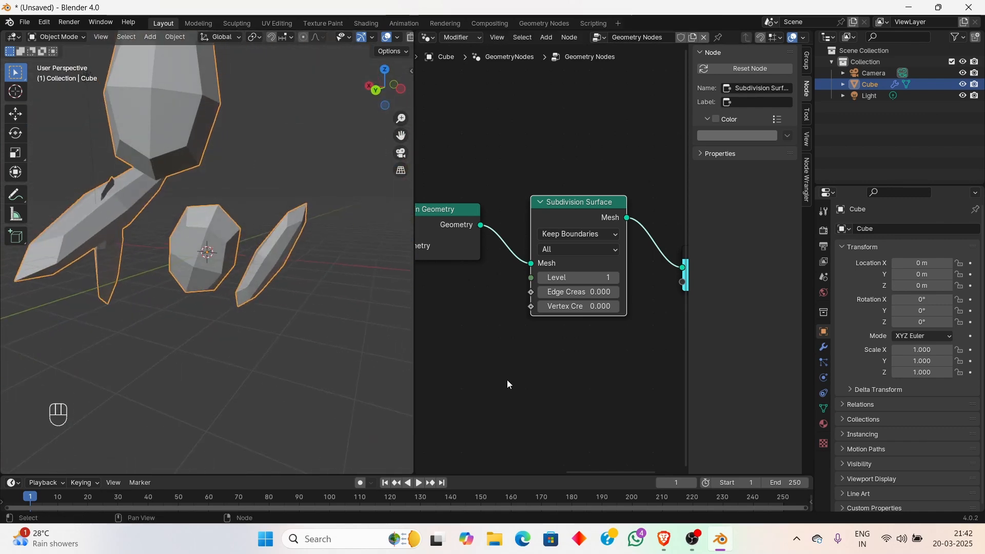
left_click(616, 278)
left_click(616, 276)
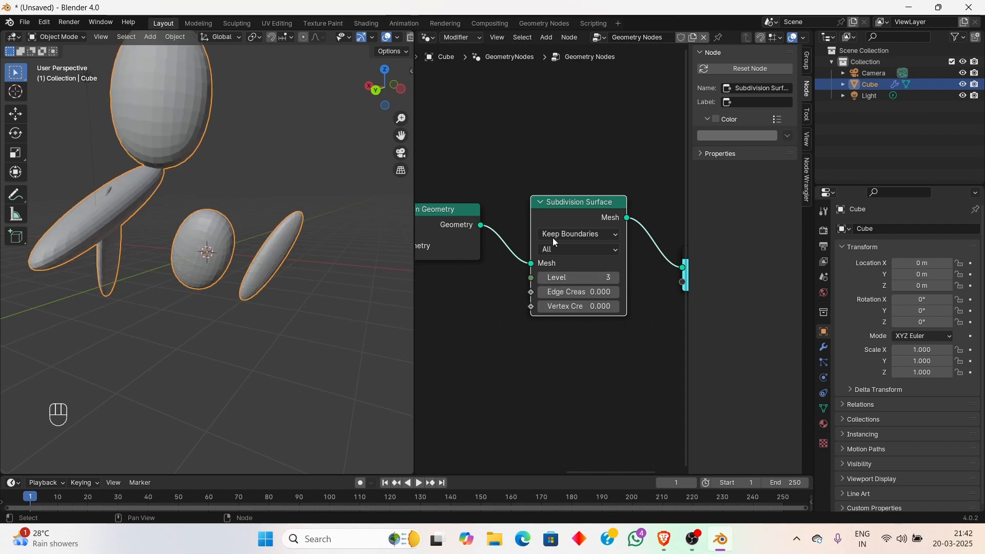
Raise the Subdivision Surface node above the link line and move Join Geometry and Group Output further apart
scroll(551, 217, "down", 2)
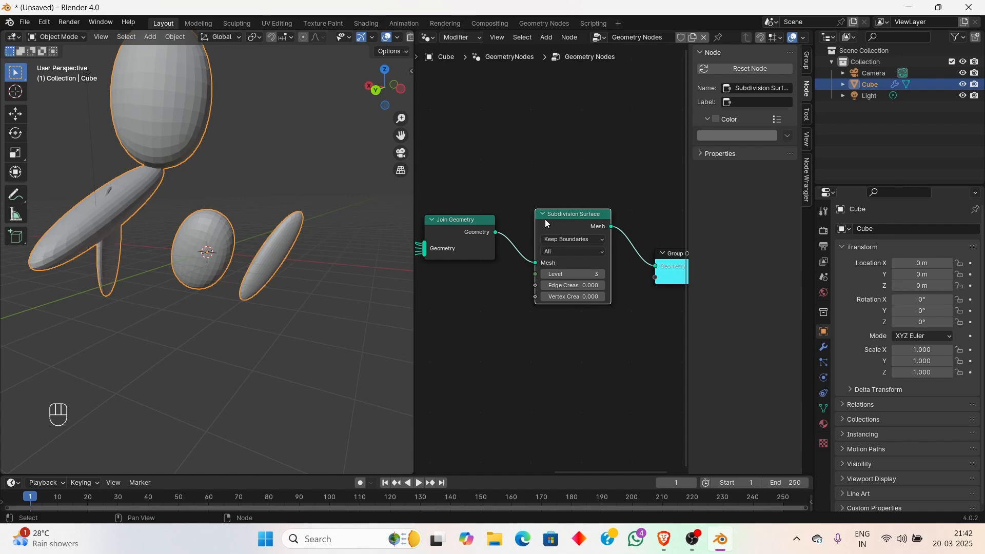
left_click_drag(561, 222, 577, 152)
left_click_drag(498, 229, 469, 225)
scroll(575, 282, "down", 2)
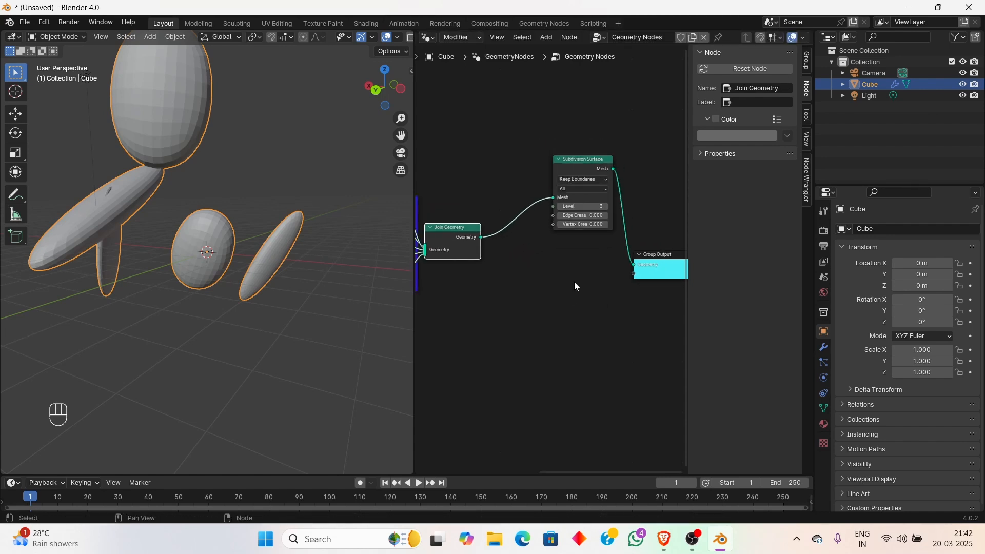
mouse_move(649, 256)
left_mouse_down()
mouse_move(663, 229)
mouse_move(631, 248)
left_mouse_up()
middle_click_drag(526, 186, 594, 149)
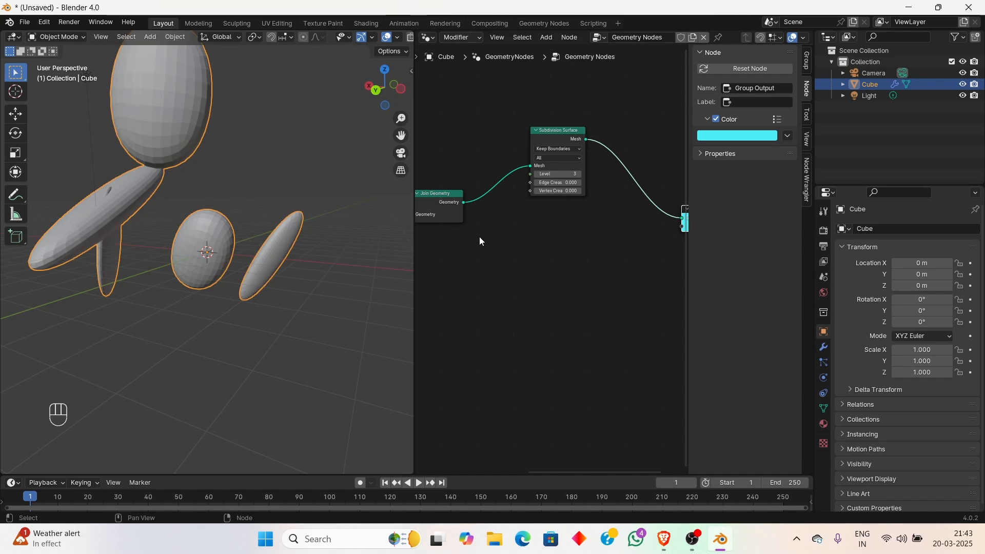
Add a Convex Hull node and place it unconnected below the Subdivision Surface node
key("space")
key("Escape")
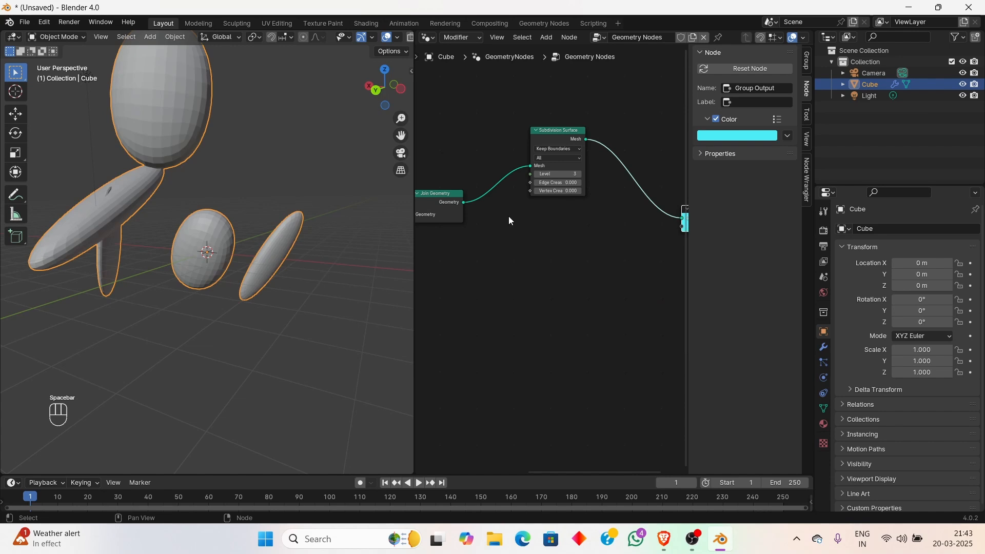
key("shift+a")
left_click(465, 220)
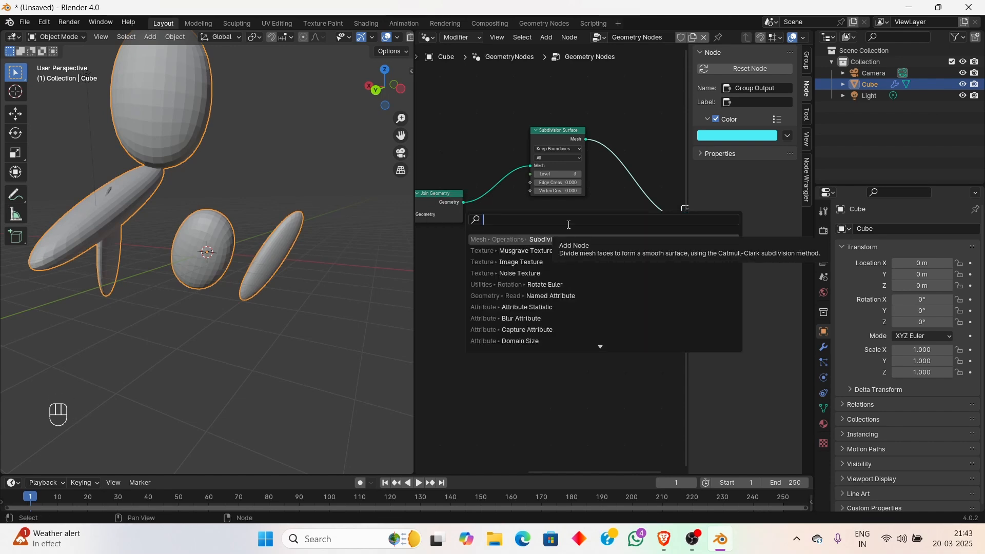
type("c")
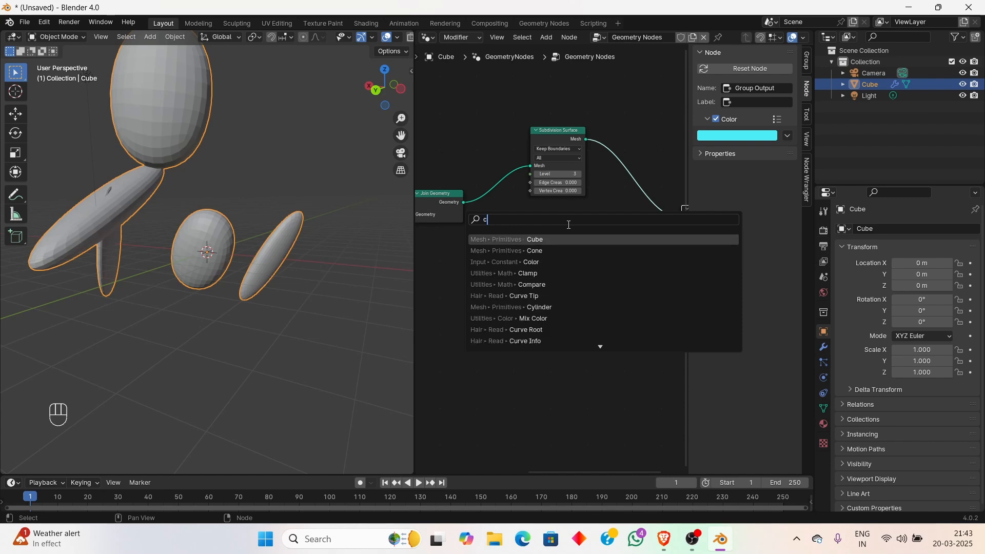
type("onv")
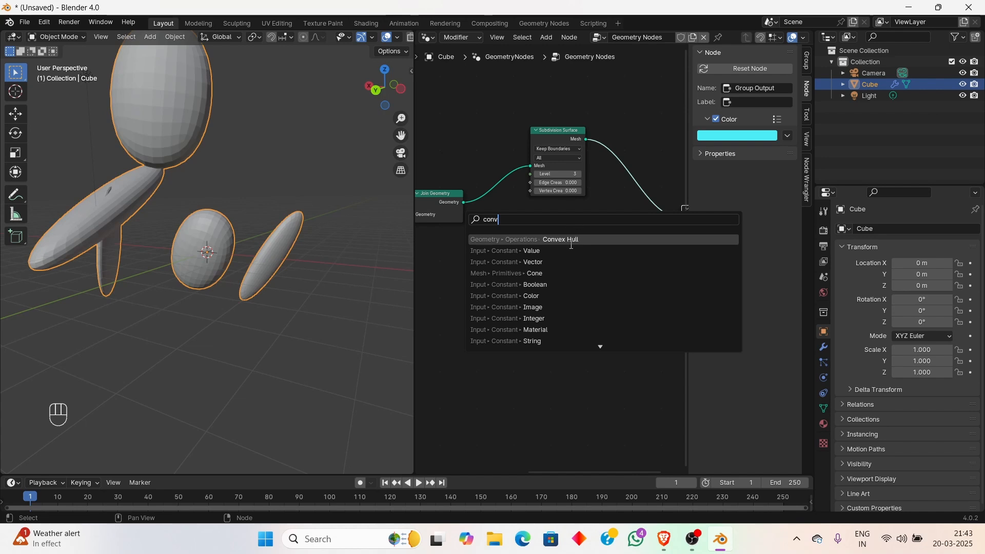
left_click(579, 239)
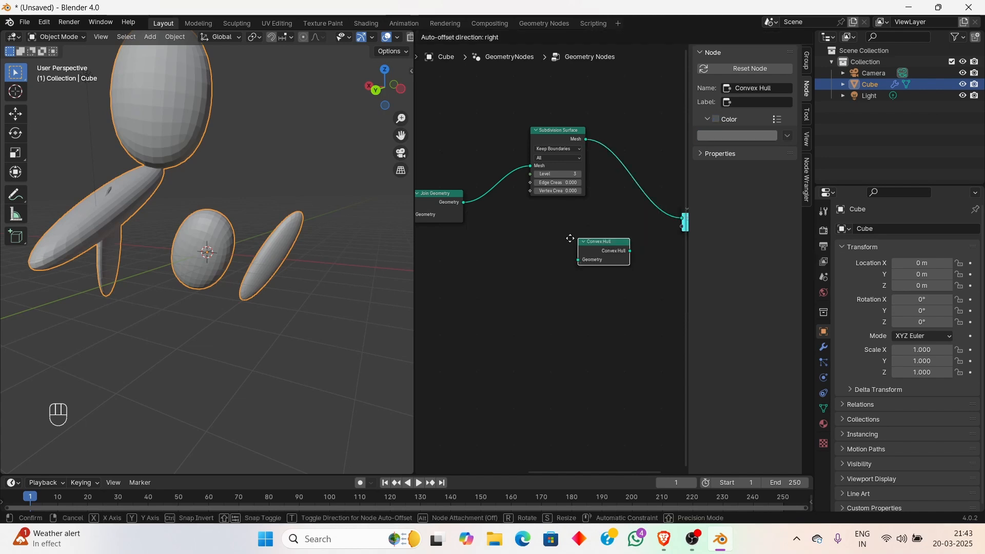
left_click(512, 229)
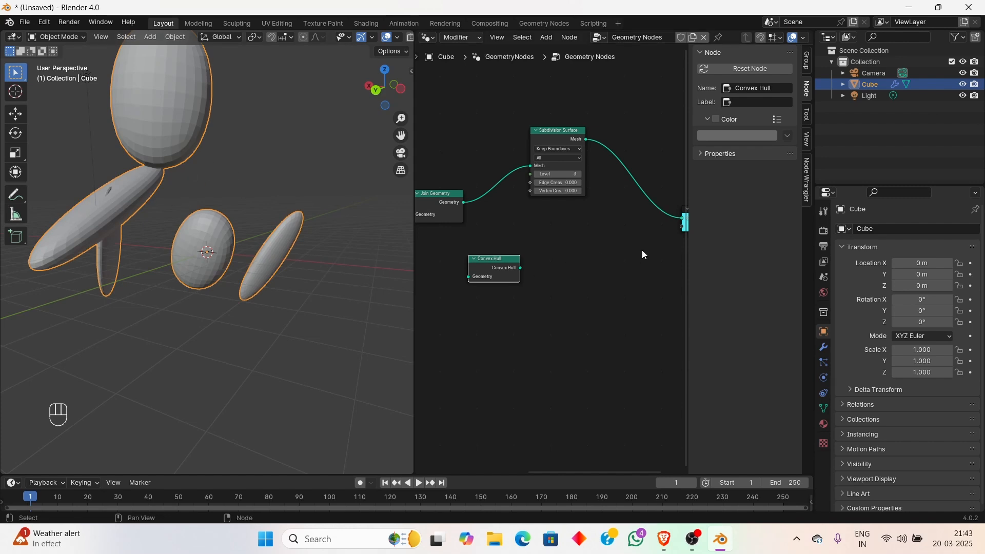
Connect the Convex Hull output to the Group Output's Geometry input in place of the Subdivision Surface link
middle_click_drag(642, 250, 586, 264)
left_click_drag(465, 283, 475, 285)
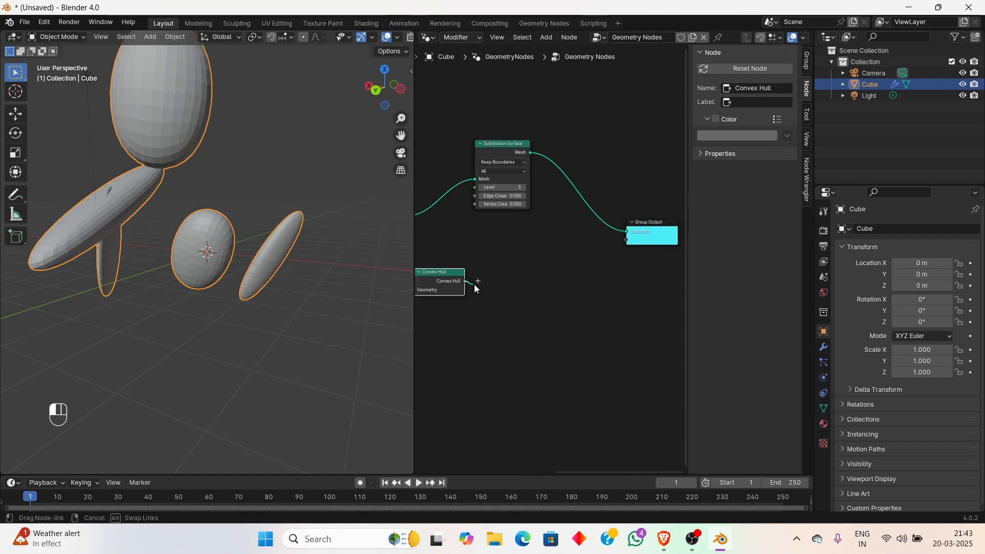
left_click_drag(590, 305, 626, 233)
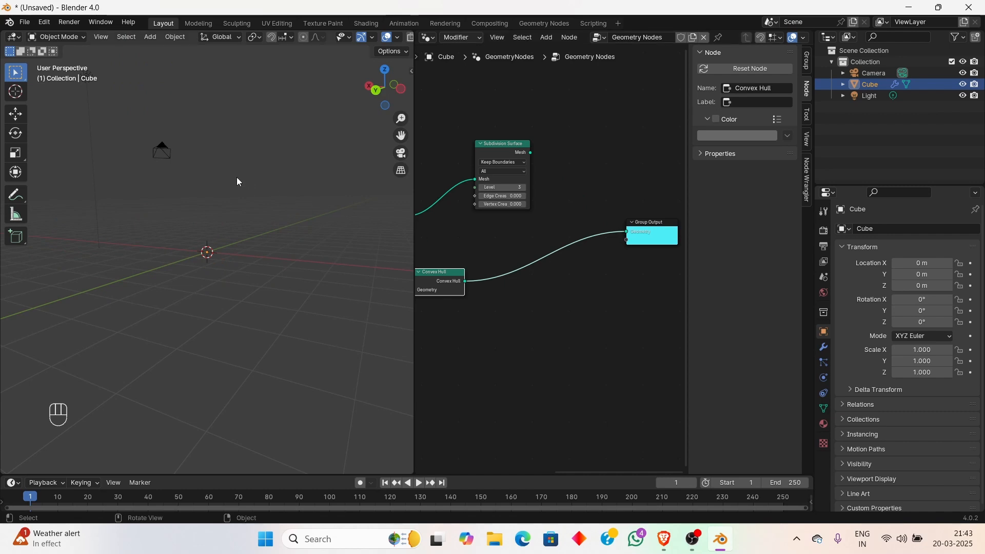
scroll(554, 195, "down", 2)
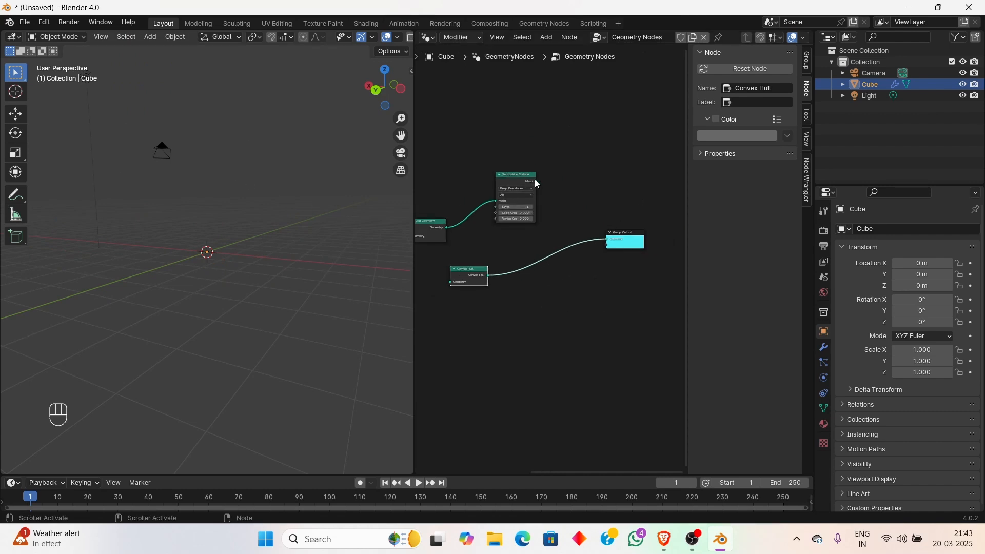
scroll(618, 210, "up", 3)
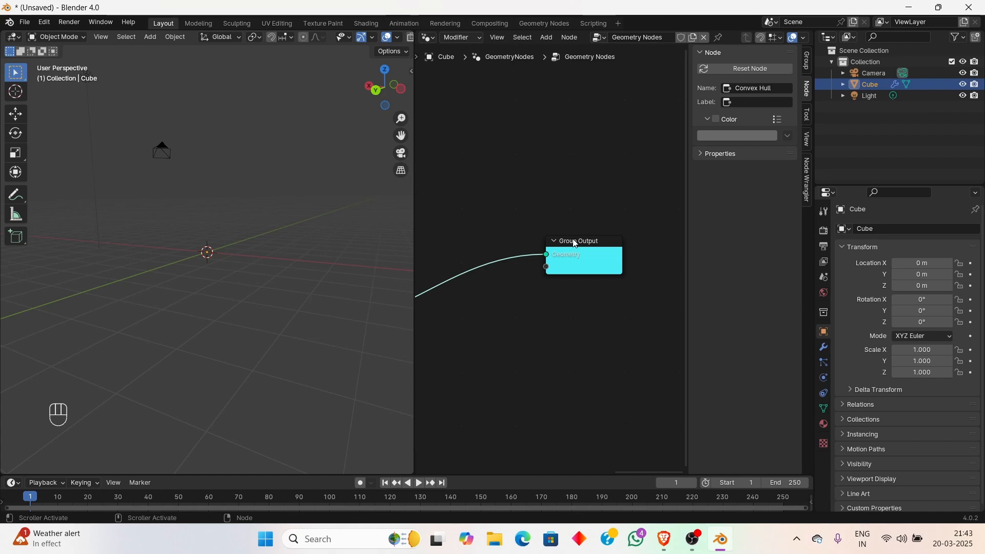
scroll(467, 209, "down", 2)
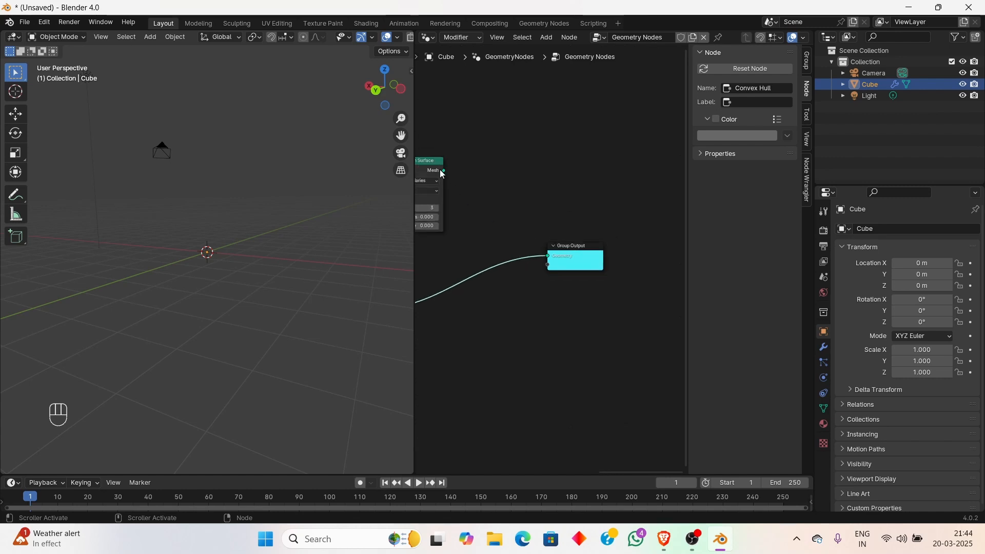
Compare the results by linking Subdivision Surface to the Group Output and switching the link back to Convex Hull
left_click_drag(443, 171, 547, 248)
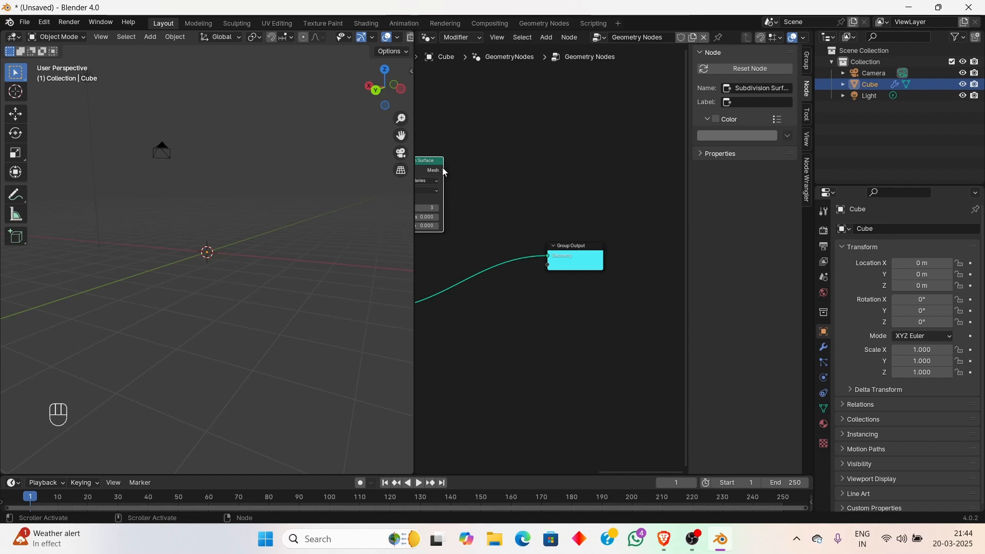
left_click_drag(443, 170, 548, 255)
middle_click_drag(476, 165, 606, 181)
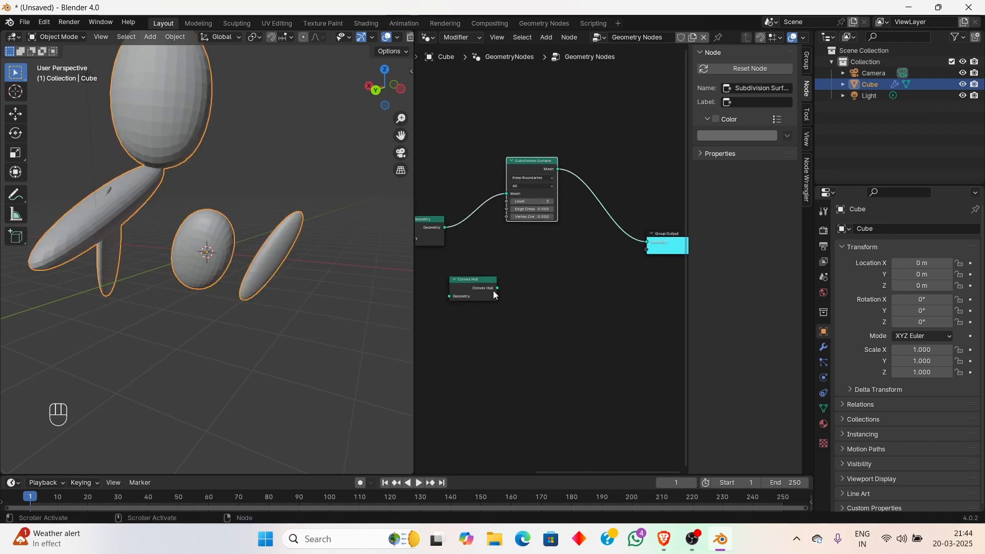
left_click_drag(497, 288, 648, 242)
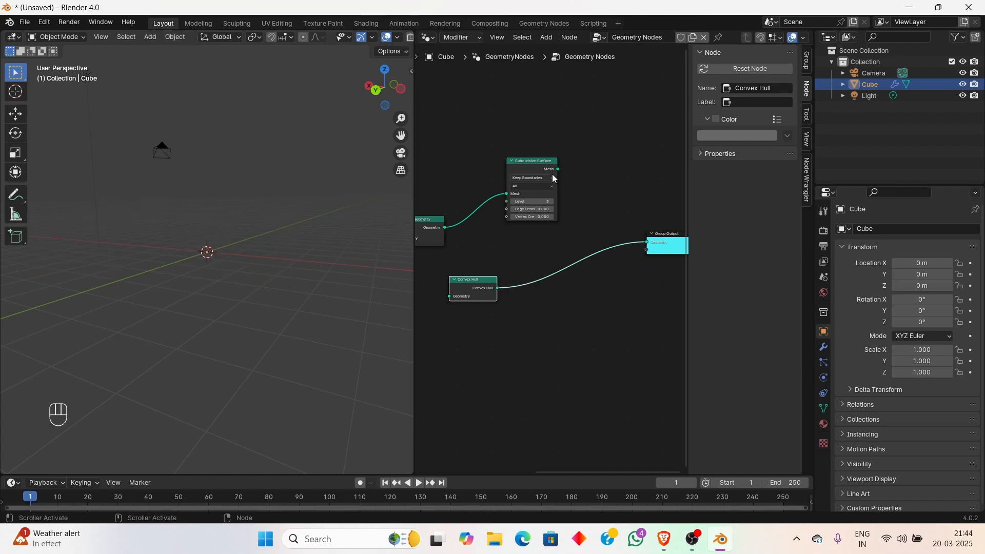
Move the Group Output further from the Convex Hull node and shift Join Geometry away from the Transform Geometry frame
middle_click_drag(658, 283, 563, 292)
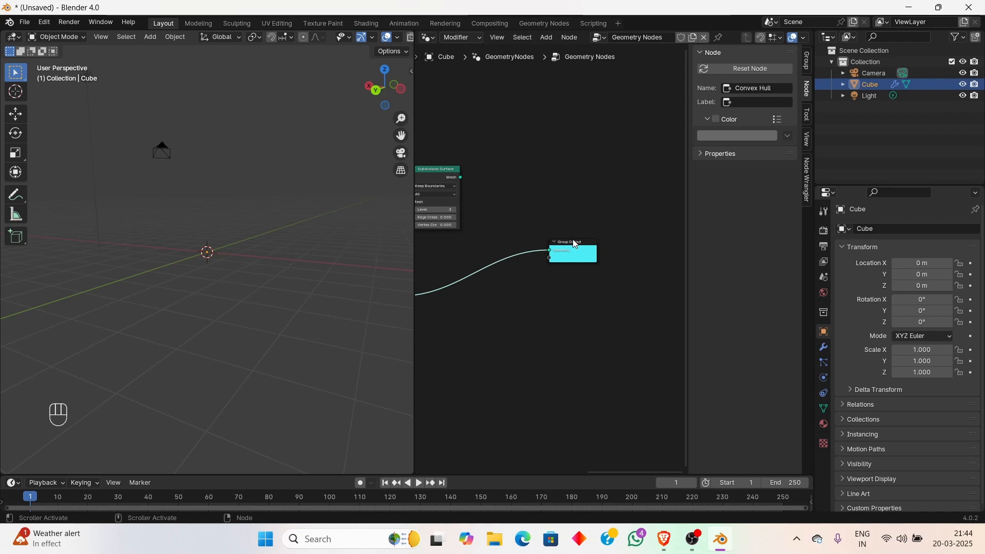
left_click_drag(572, 241, 615, 213)
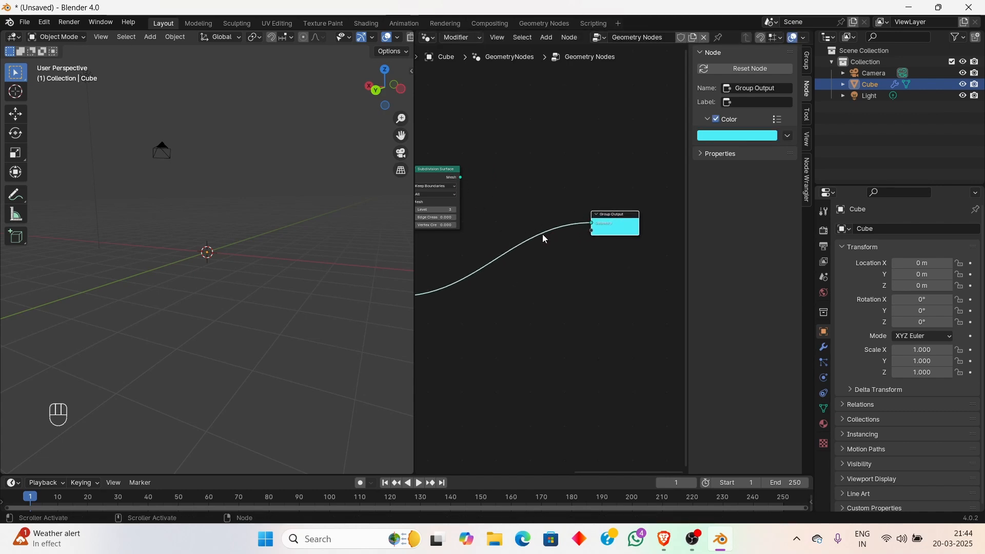
middle_click_drag(601, 223, 805, 234)
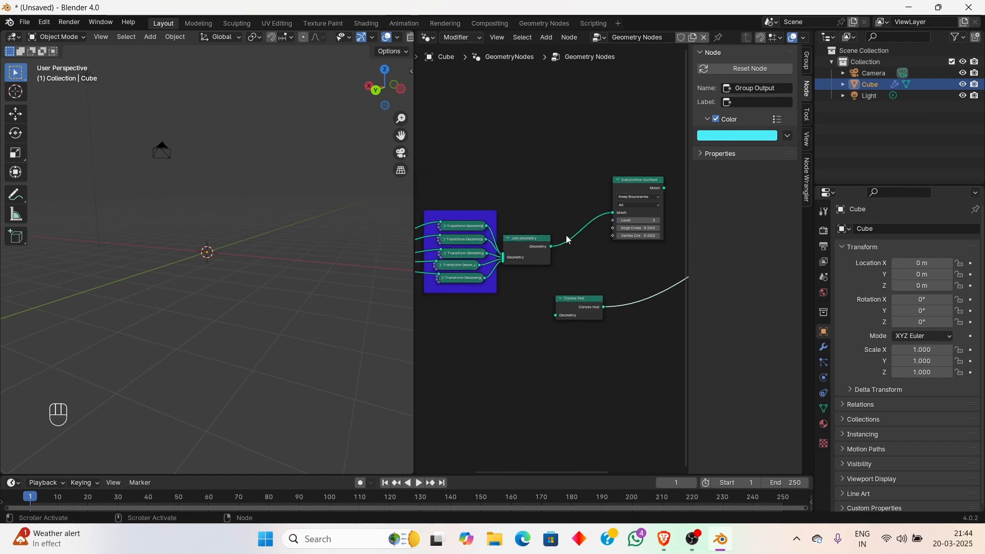
left_click_drag(537, 236, 555, 232)
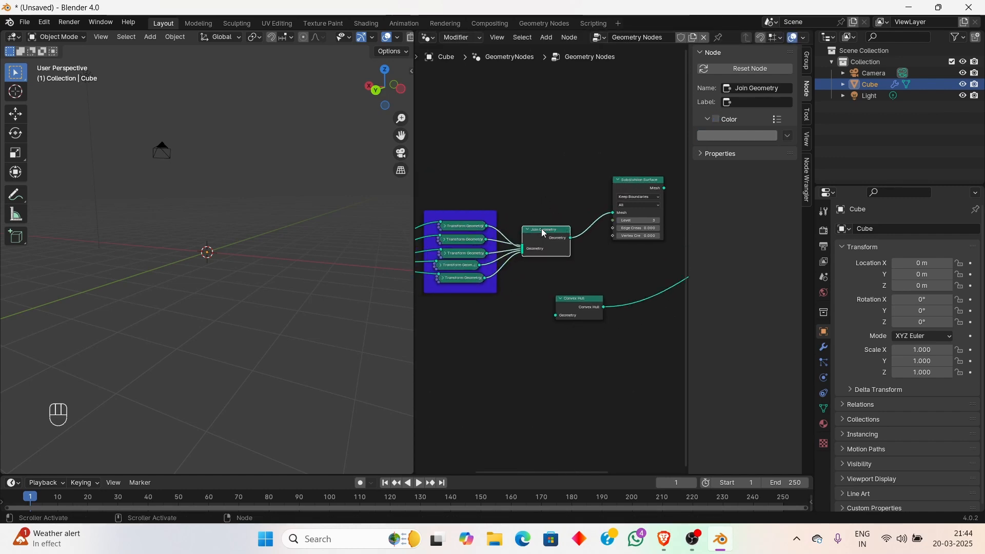
middle_click_drag(585, 224, 736, 229)
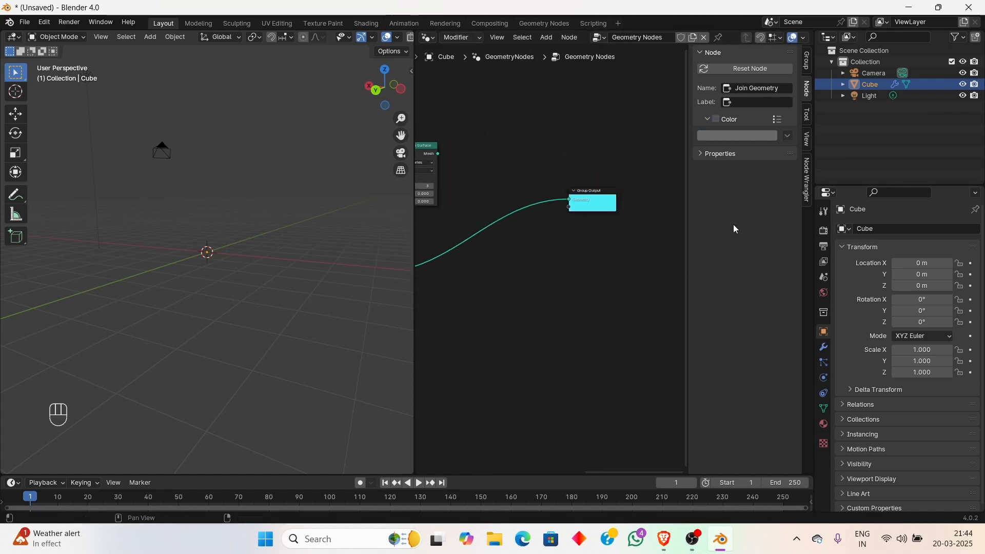
Add a second Join Geometry node on the link between Convex Hull and Group Output
key("shift+a")
left_click(485, 181)
type("join")
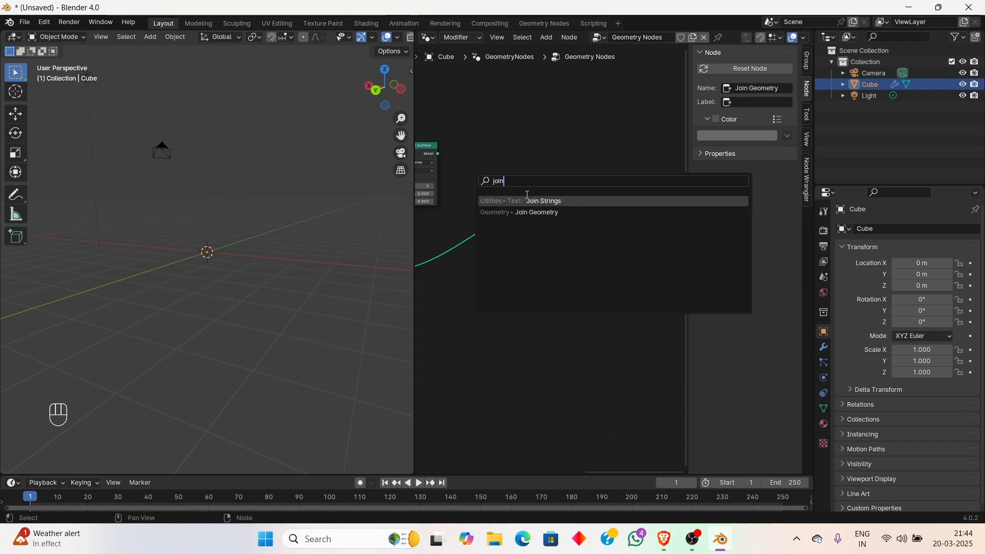
key("Down")
key("Return")
left_click(483, 196)
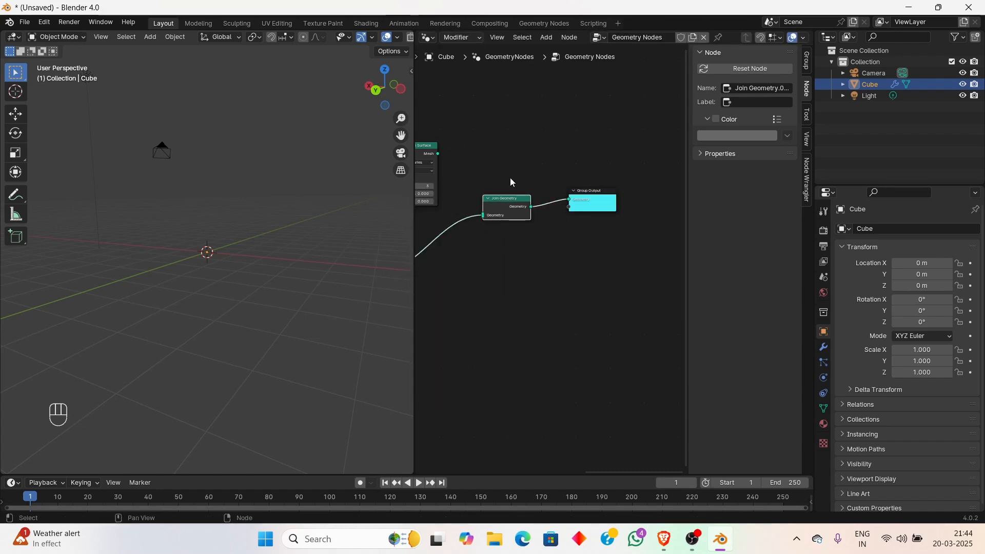
Connect the Subdivision Surface's Mesh output to the second Join Geometry and move that node slightly closer to the Group Output
middle_click_drag(438, 154, 479, 146)
left_click_drag(479, 146, 522, 206)
middle_click_drag(153, 107, 133, 118)
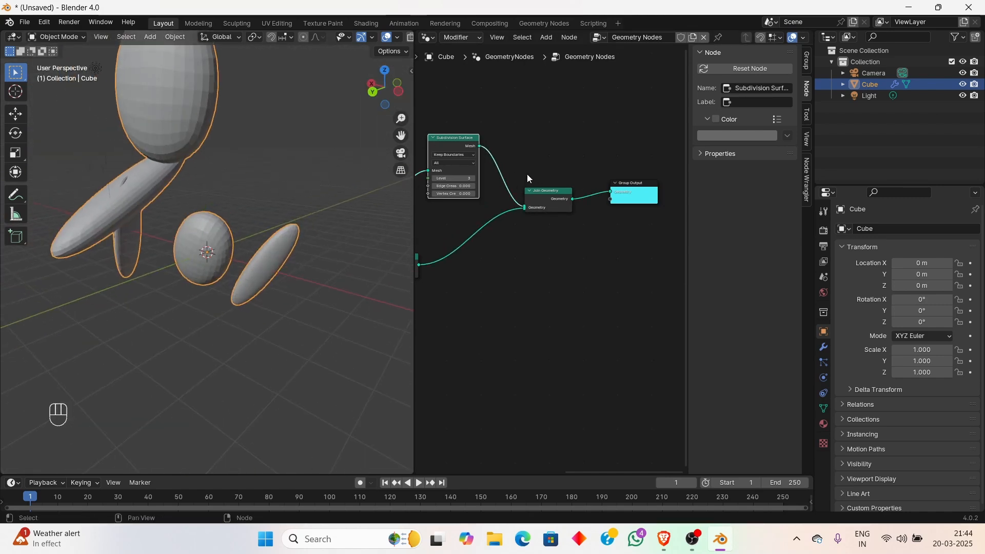
middle_click_drag(528, 174, 632, 171)
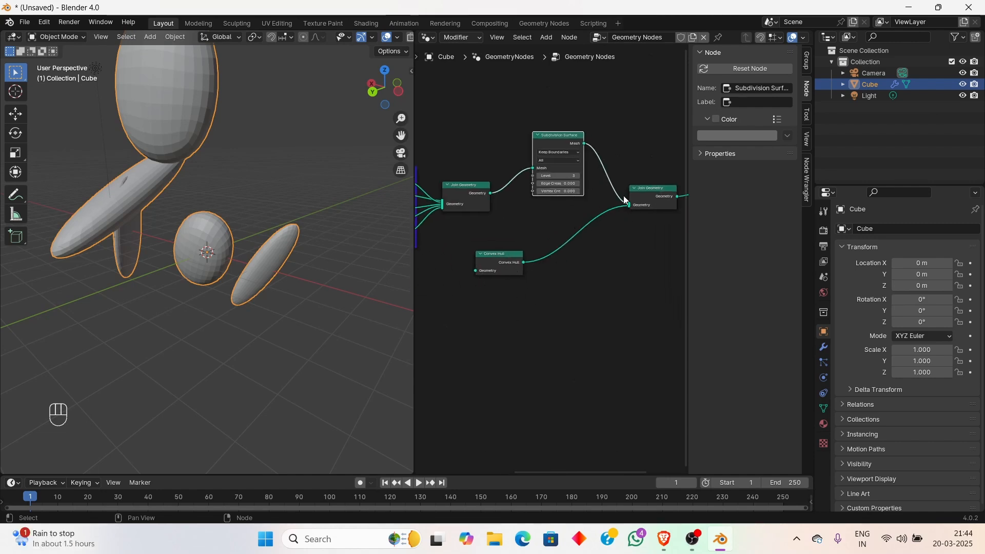
middle_click_drag(679, 162, 611, 162)
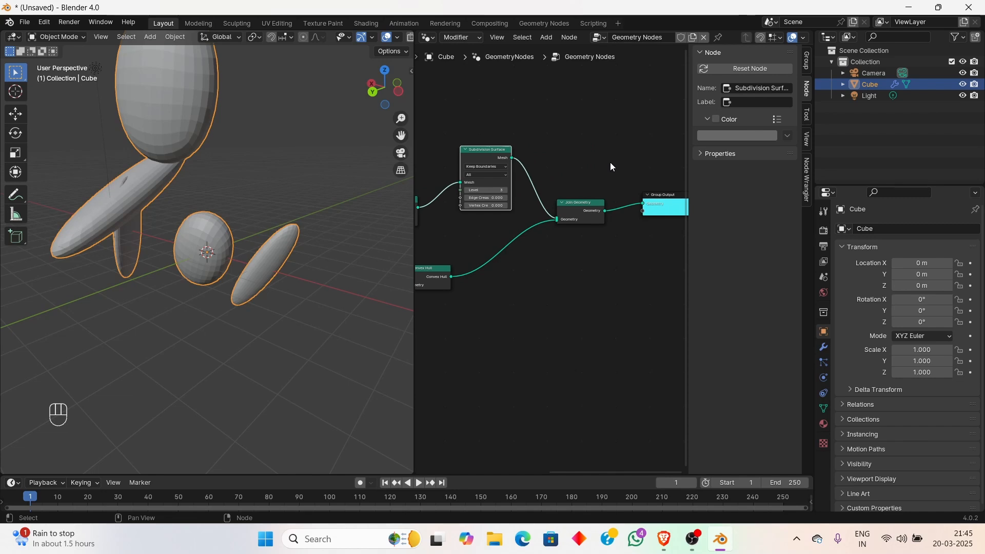
left_click_drag(580, 204, 599, 201)
Set the Subdivision Surface node's Vertex Crease to 1.000 and Edge Crease to 0.458
scroll(491, 201, "up", 1)
scroll(491, 201, "up", 3)
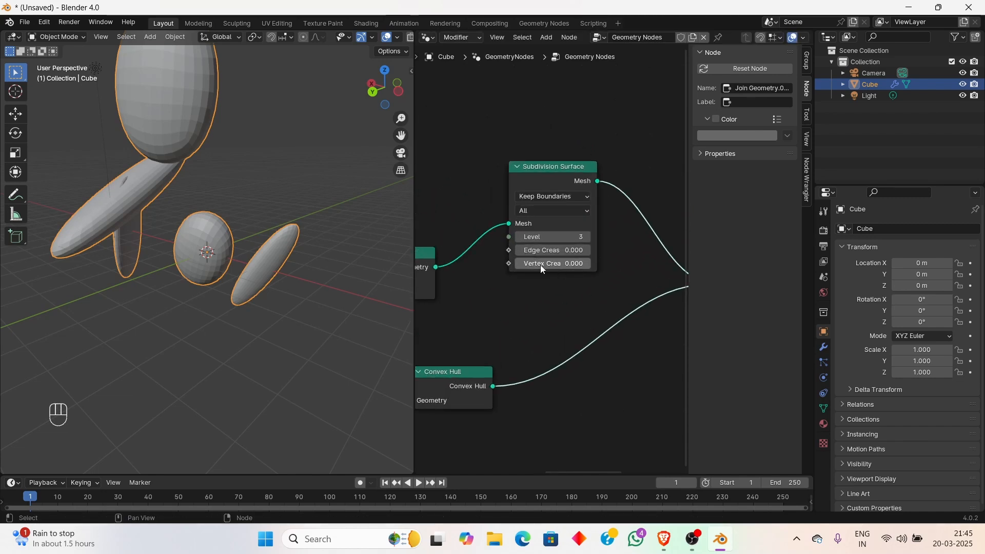
left_click_drag(540, 265, 590, 265)
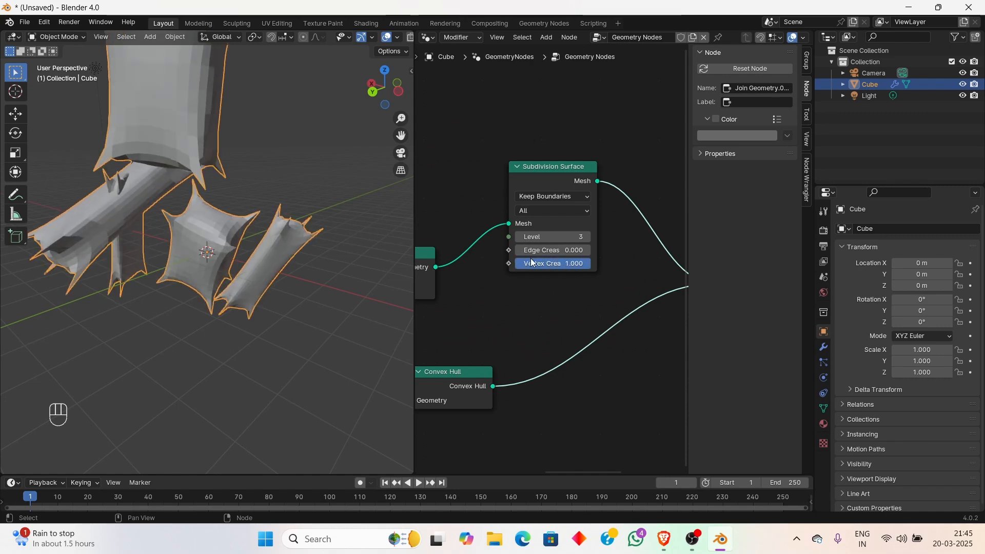
mouse_move(534, 250)
left_mouse_down()
mouse_move(585, 251)
mouse_move(540, 251)
mouse_move(550, 250)
left_mouse_up()
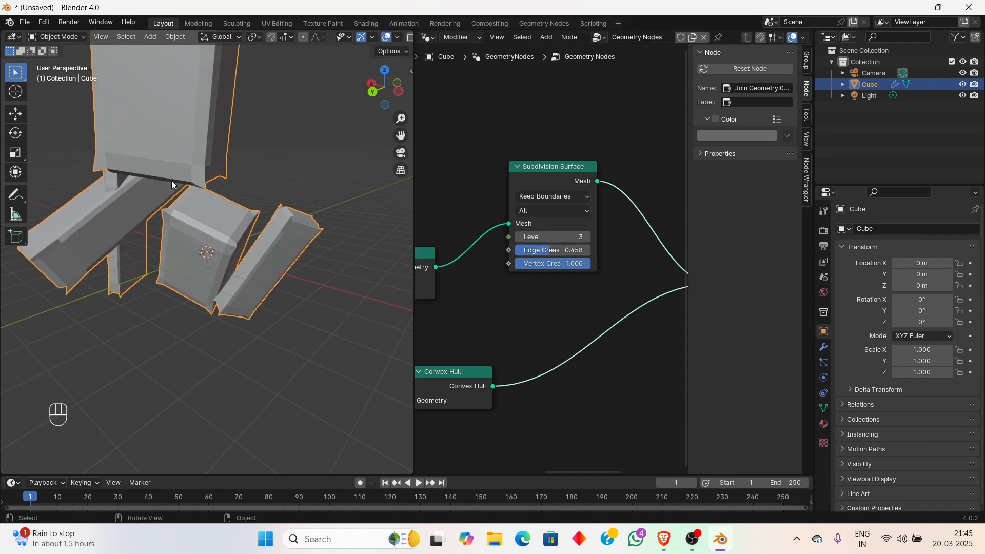
middle_click_drag(171, 180, 161, 139)
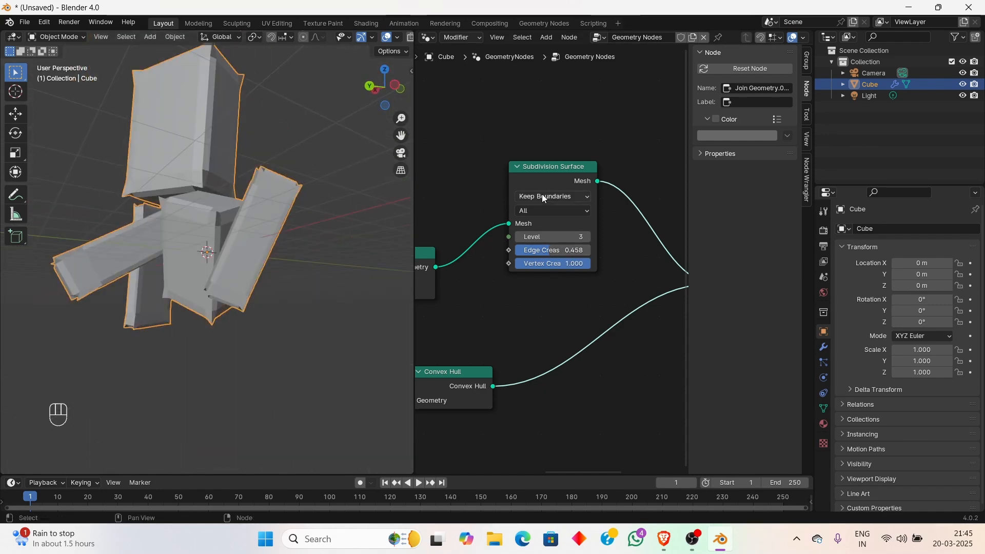
Connect the first Join Geometry's output to the Convex Hull's Geometry input and place the Convex Hull node further below Subdivision Surface
scroll(541, 194, "down", 3)
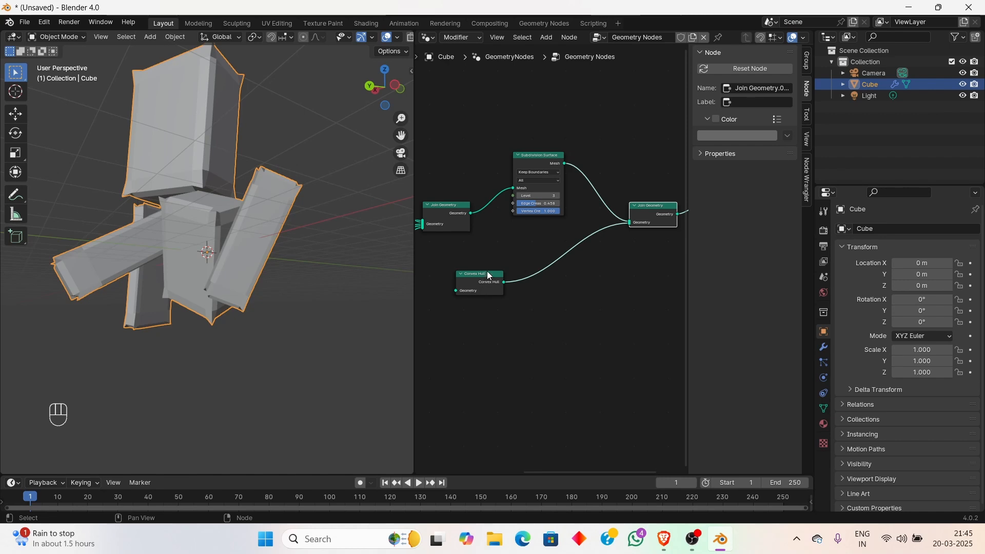
left_click_drag(483, 274, 471, 214)
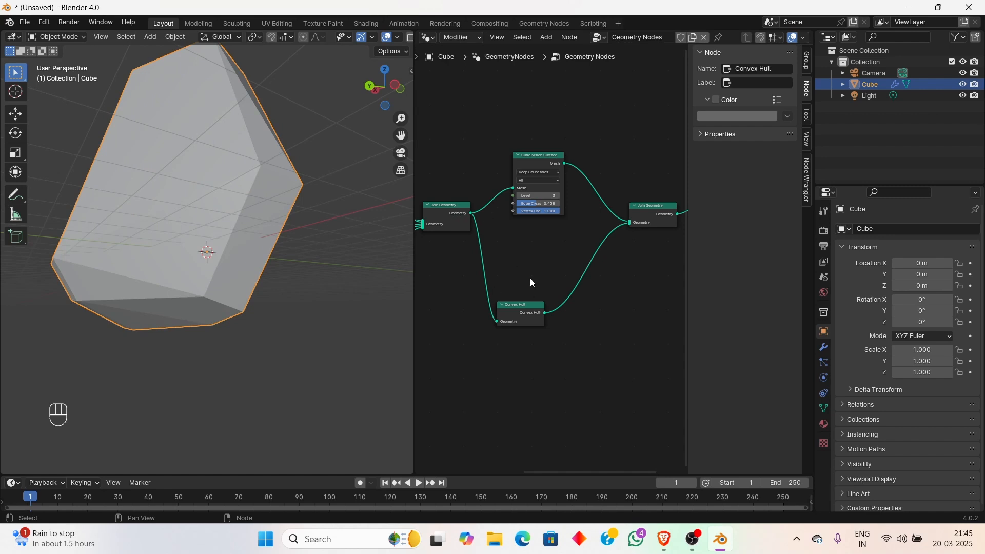
left_click_drag(528, 307, 504, 304)
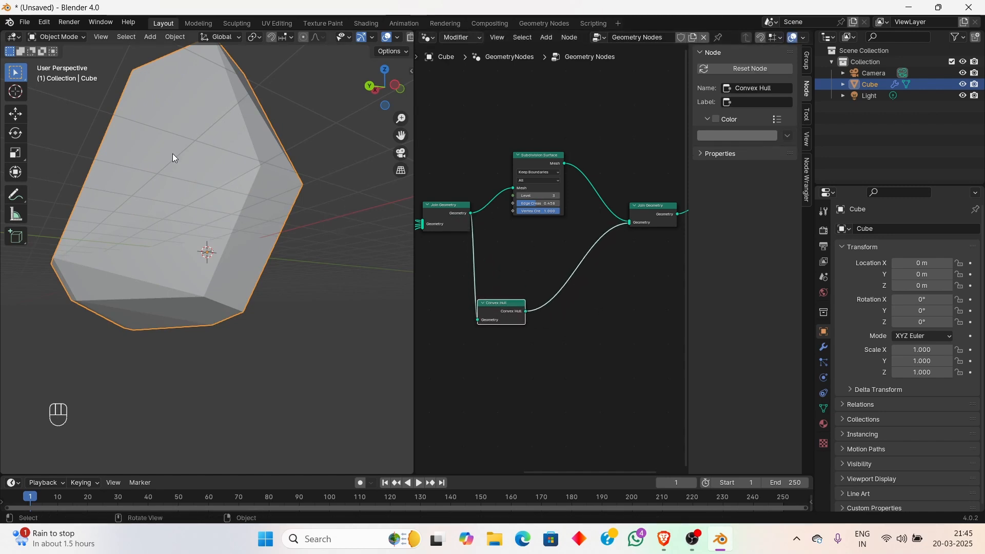
Examine the convex hull from several sides, using X-ray temporarily to see the subdivided parts inside it
middle_click_drag(161, 140, 220, 159)
scroll(220, 159, "down", 2)
mouse_move(121, 264)
middle_mouse_down()
mouse_move(176, 224)
mouse_move(295, 279)
mouse_move(164, 195)
middle_mouse_up()
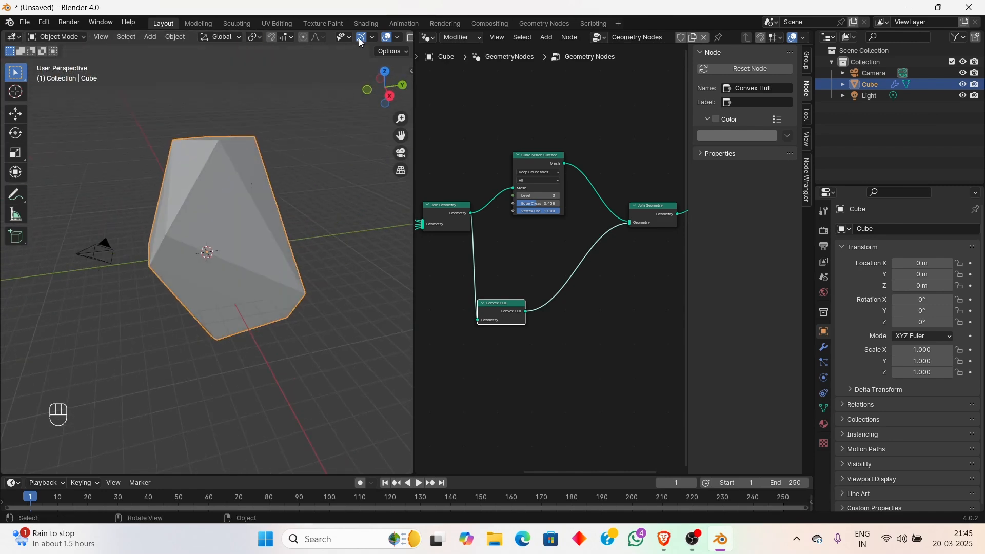
scroll(361, 42, "down", 3)
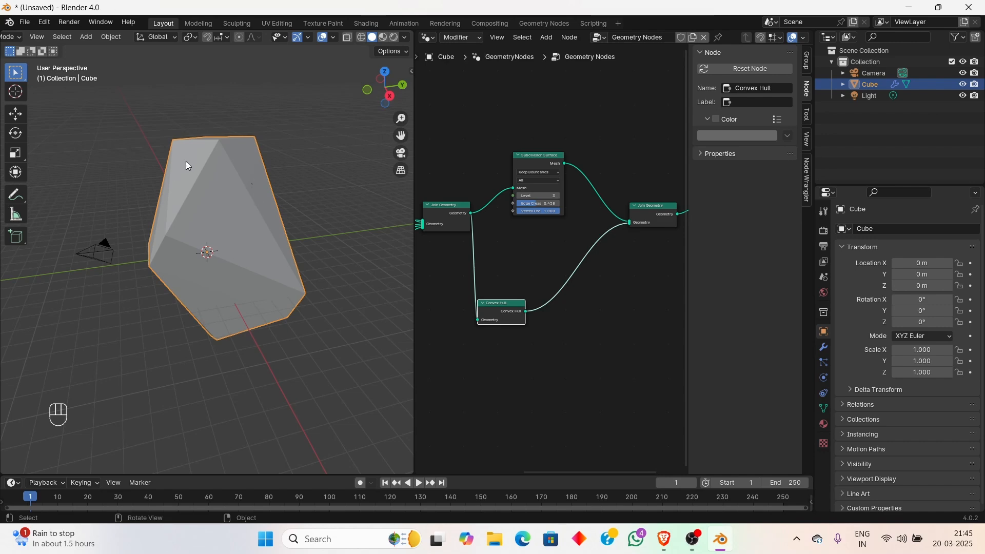
middle_click_drag(225, 174, 241, 134)
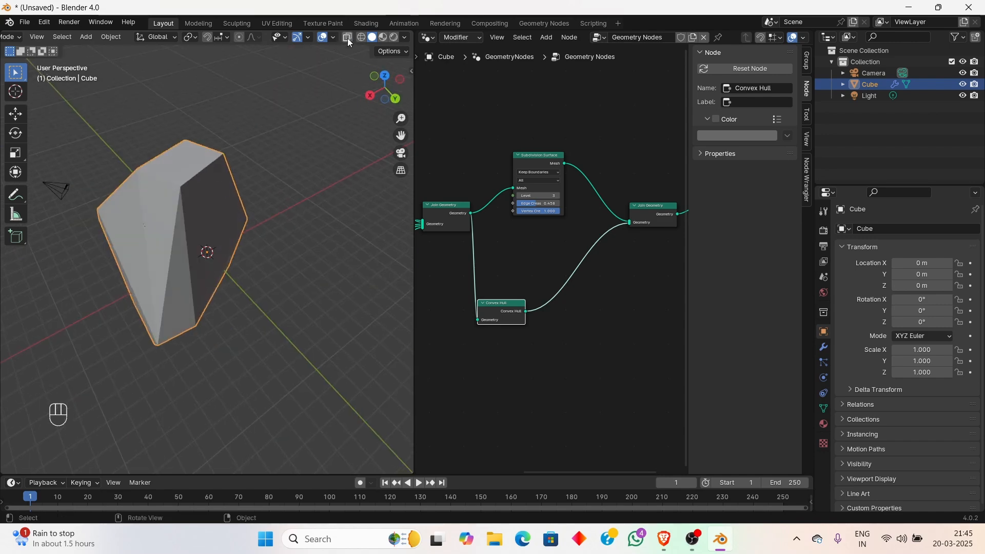
left_click(349, 39)
middle_click_drag(165, 164, 144, 202)
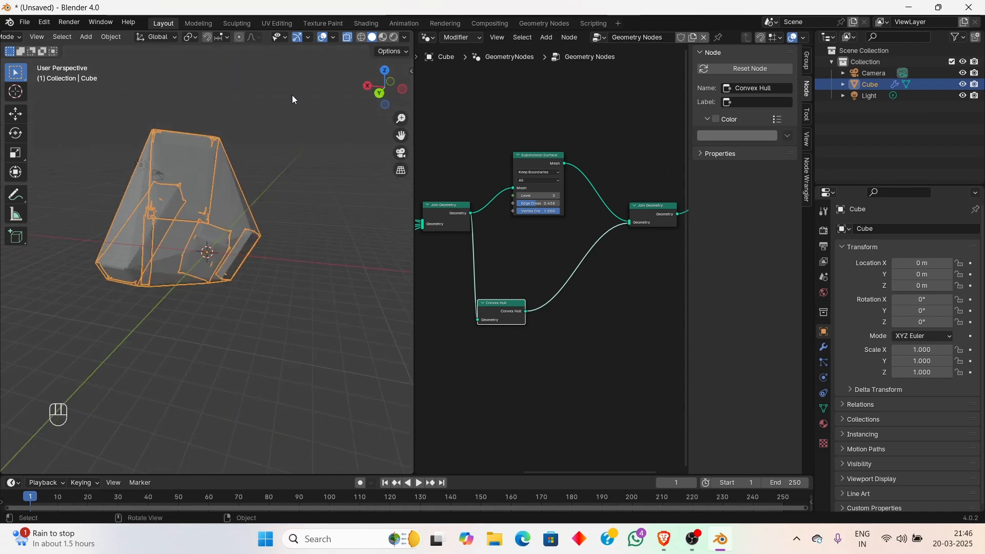
scroll(247, 211, "up", 5)
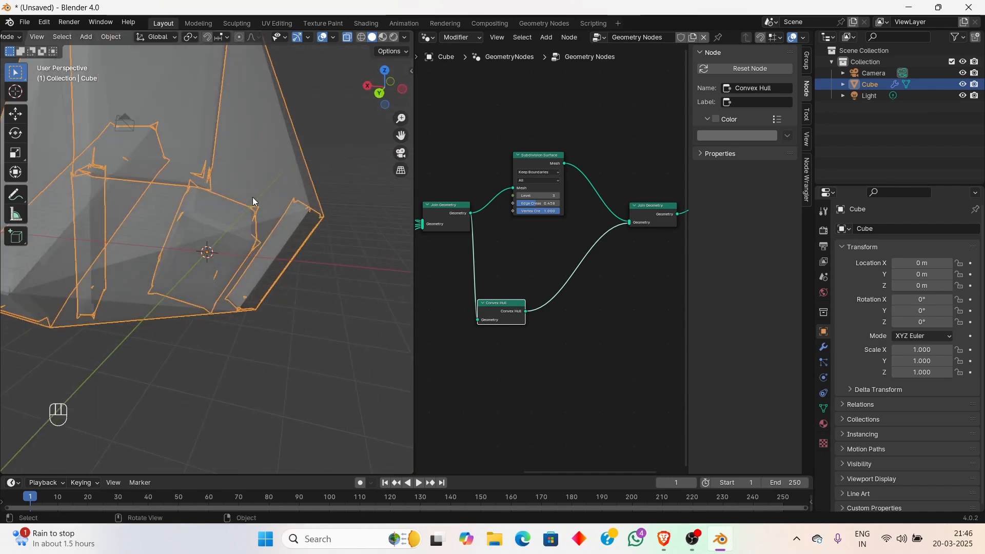
left_click(349, 39)
scroll(288, 72, "down", 5)
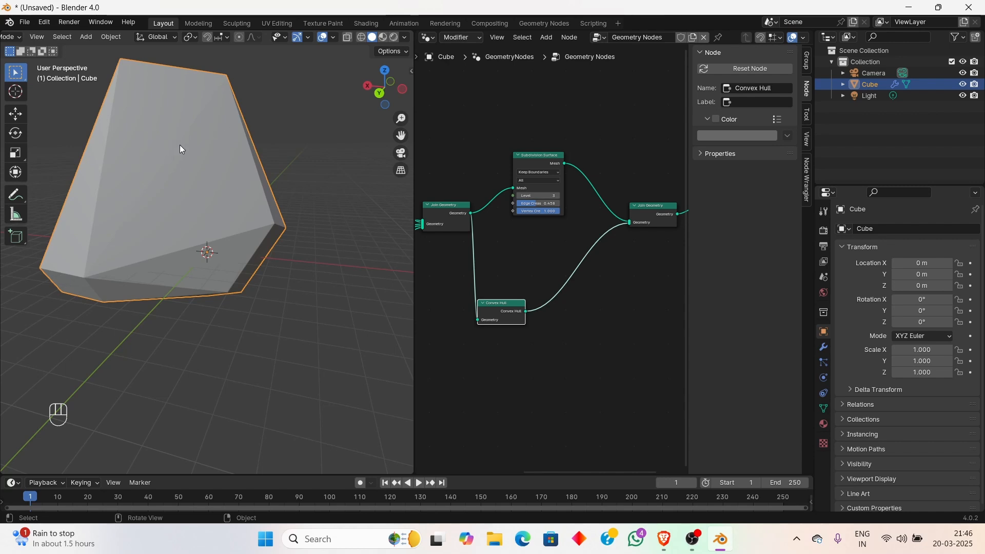
scroll(253, 88, "up", 4)
scroll(285, 227, "down", 4)
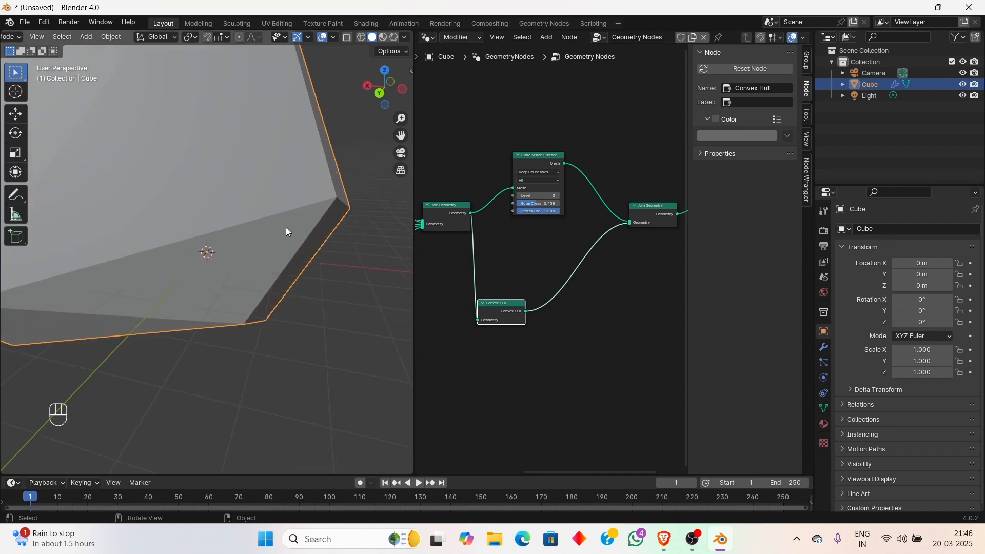
scroll(239, 135, "up", 3)
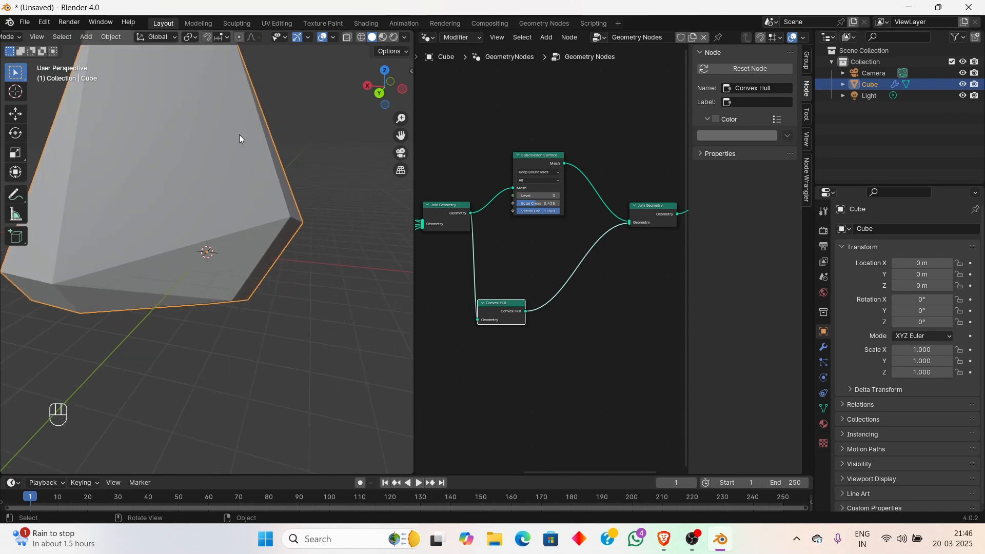
scroll(239, 135, "down", 3)
scroll(246, 190, "up", 3)
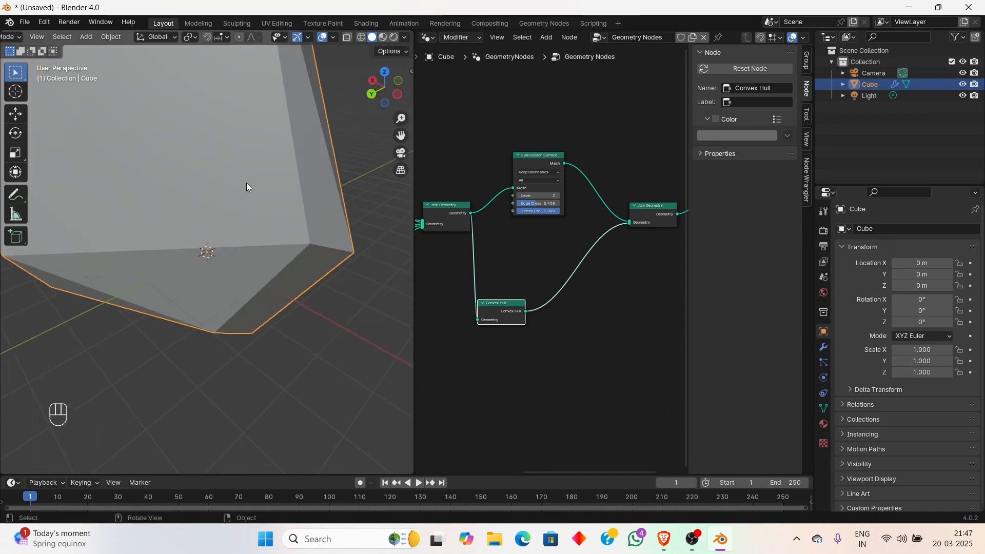
scroll(256, 165, "down", 3)
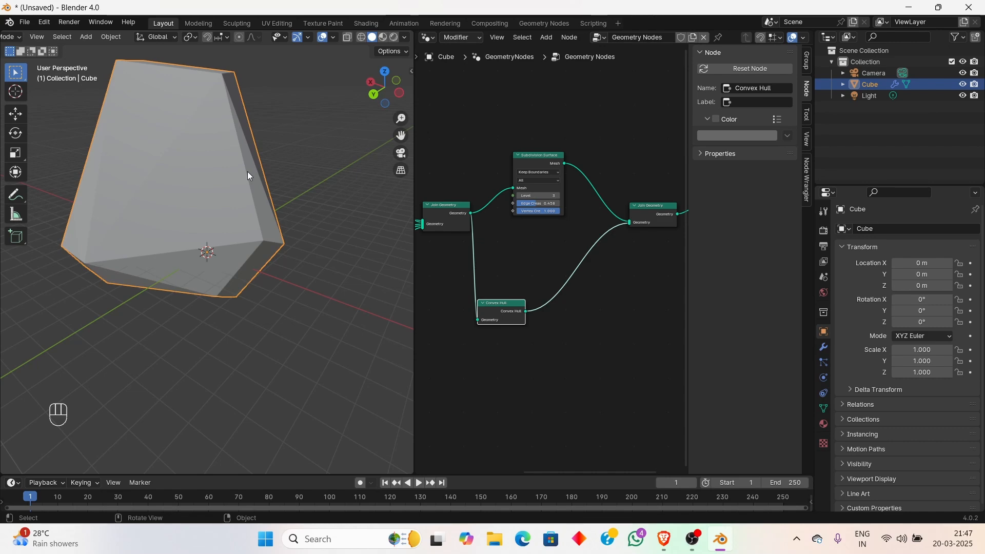
Insert a Mesh to Curve node on the link between Convex Hull and the second Join Geometry
middle_click_drag(516, 312, 655, 351)
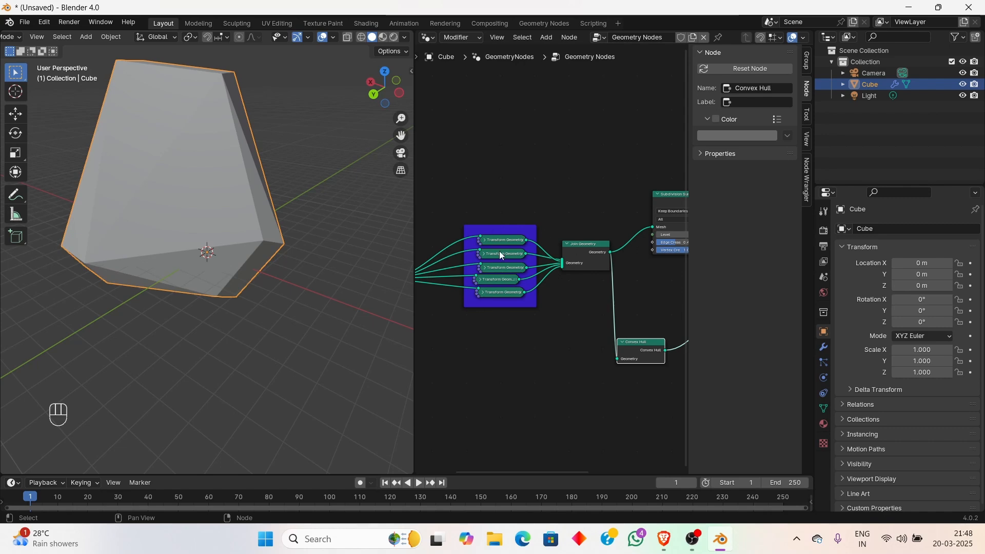
middle_click_drag(586, 303, 487, 300)
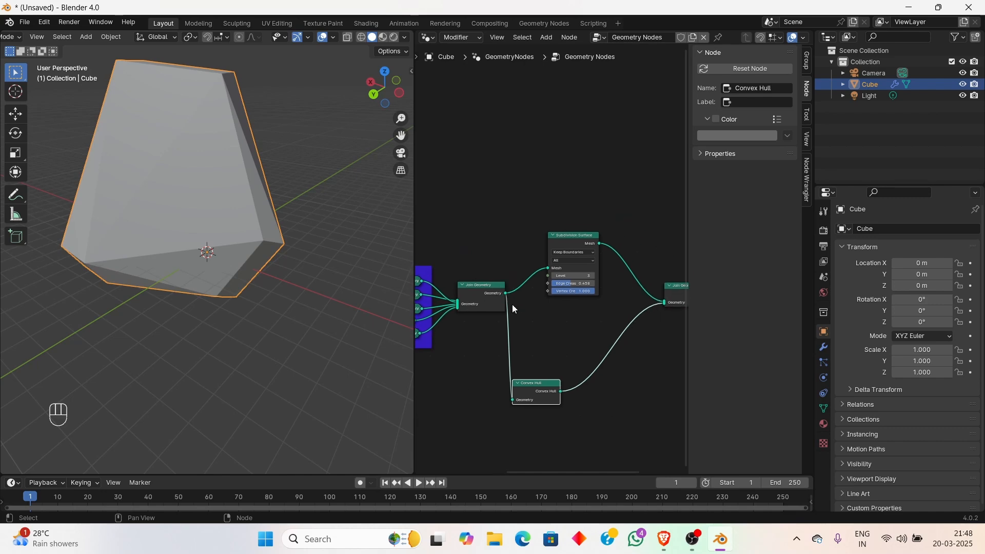
middle_click_drag(559, 375, 491, 327)
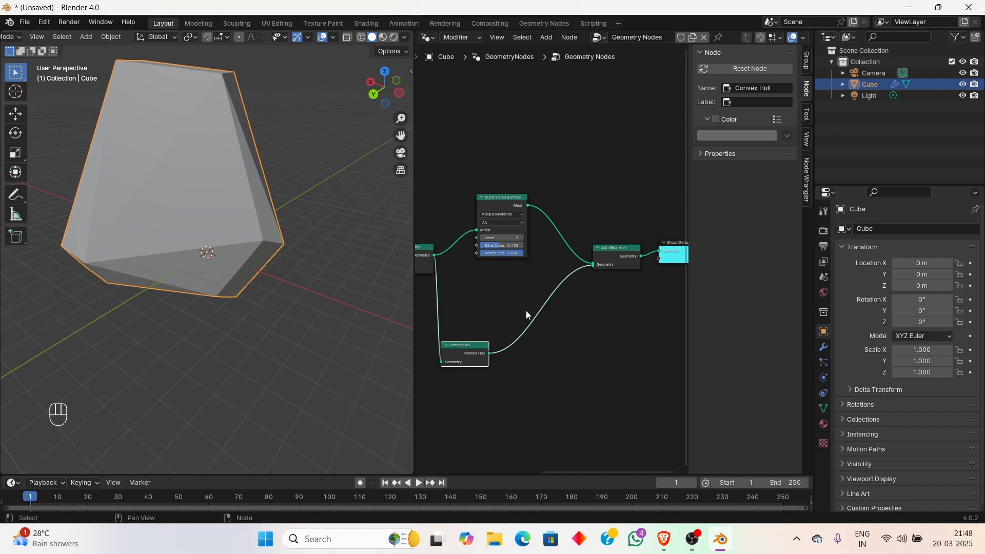
key("shift+a")
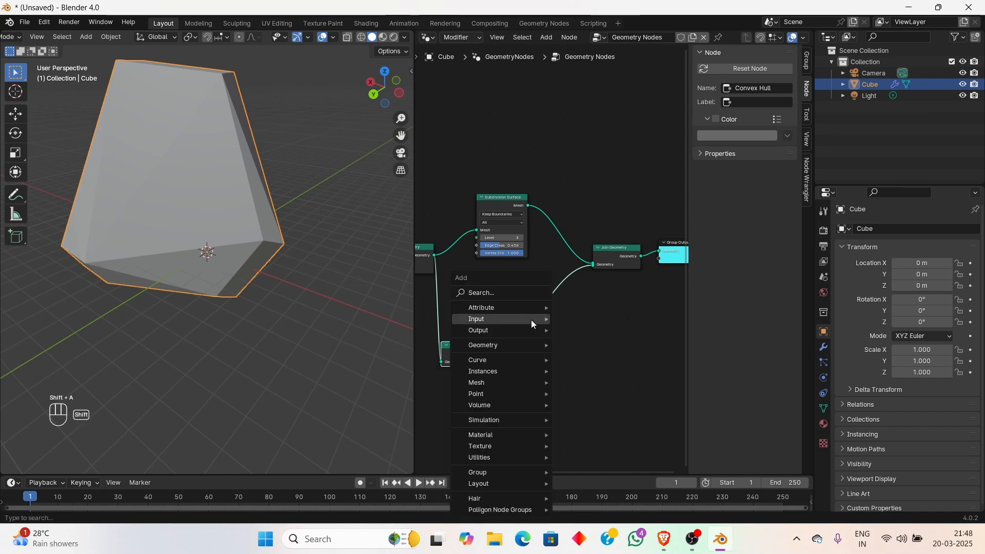
left_click(504, 289)
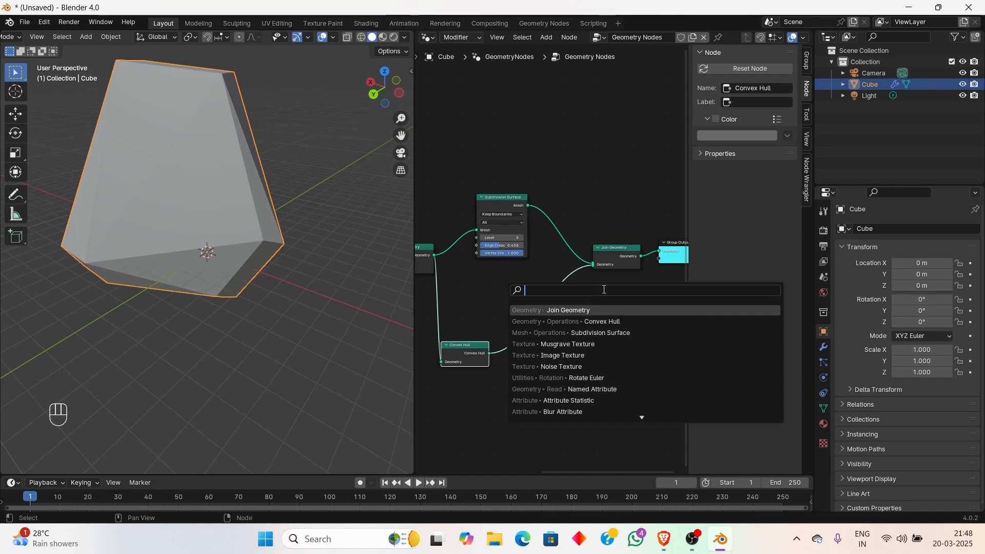
type("mesh")
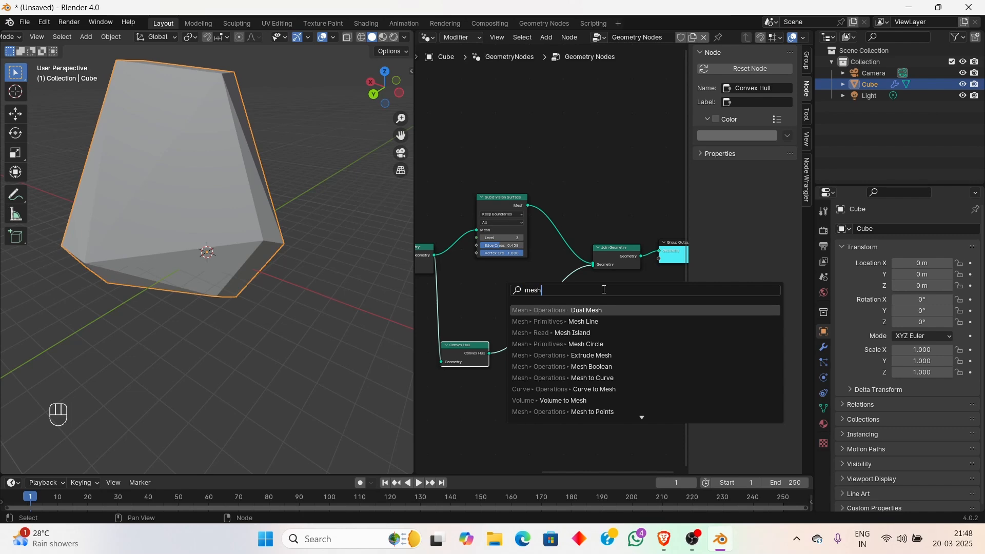
left_click(617, 379)
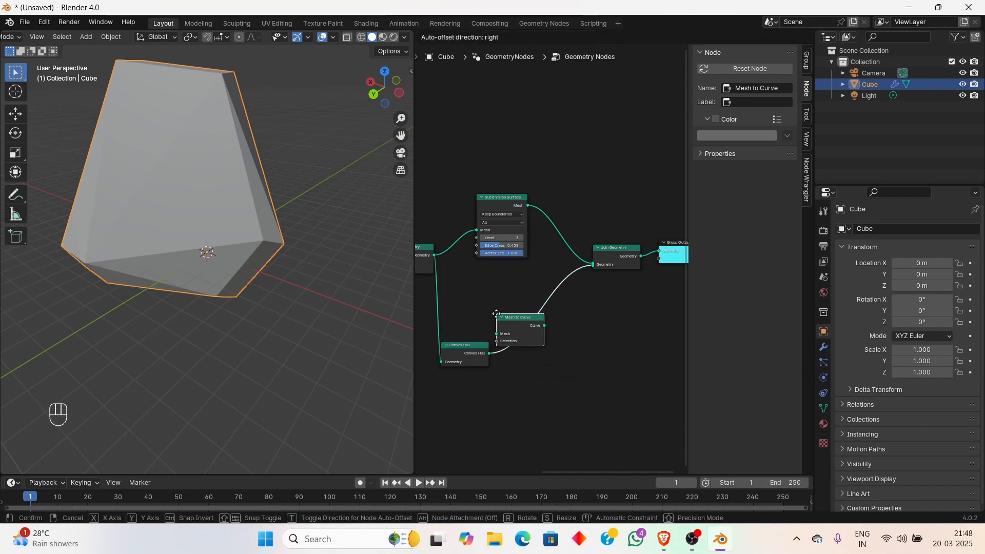
left_click(549, 322)
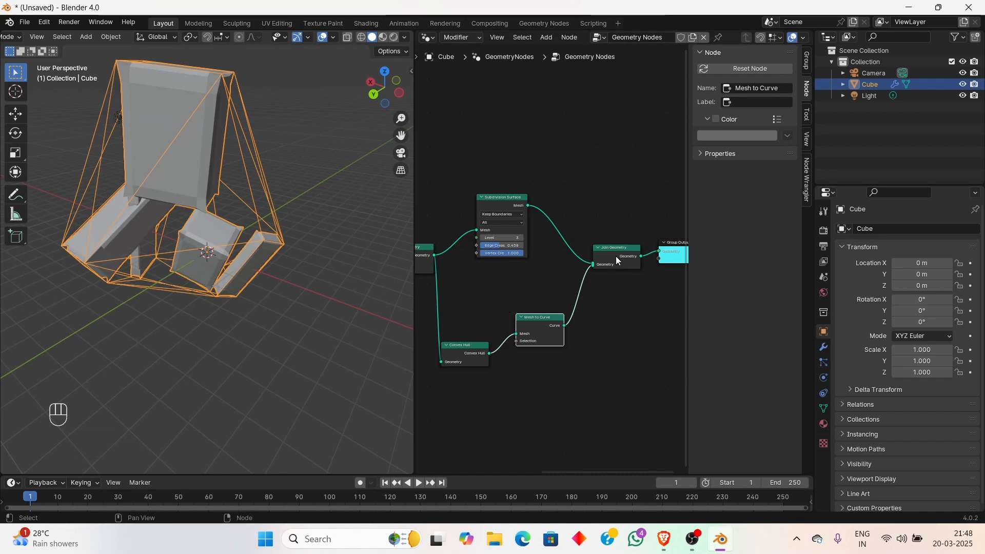
Make room by shifting the second Join Geometry and Group Output, and insert Curve to Mesh after Mesh to Curve
left_click_drag(616, 257, 729, 217)
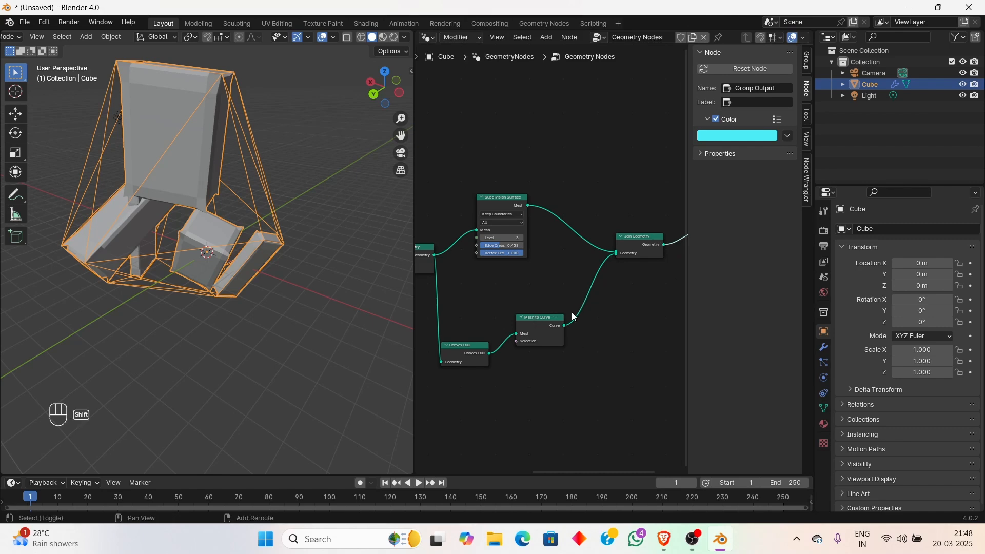
key("shift+a")
left_click(590, 288)
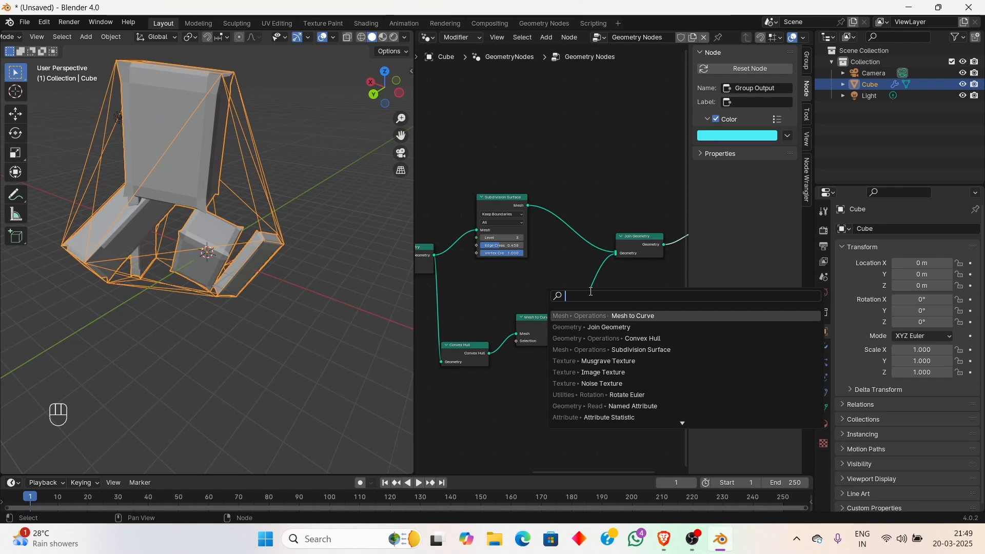
type("cur")
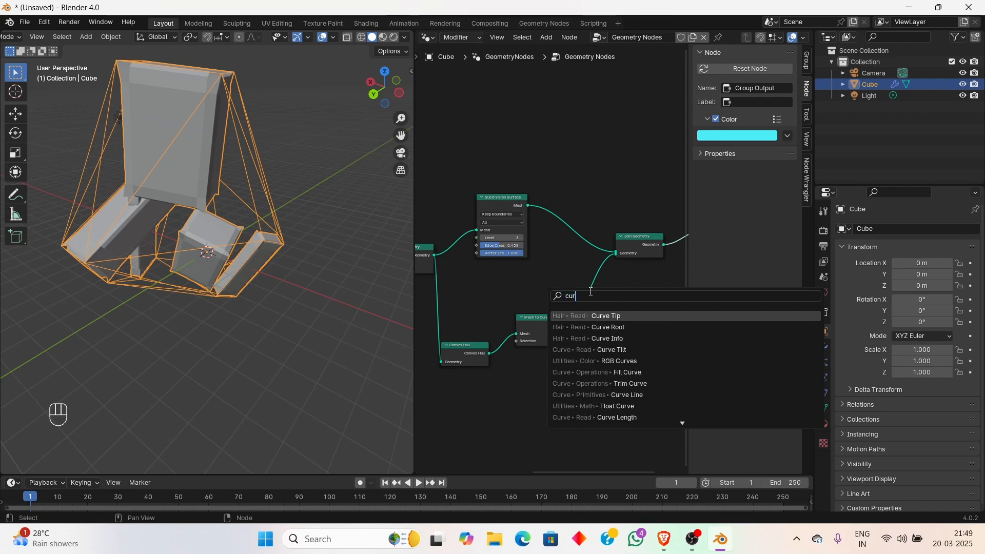
type("ve to")
key("Return")
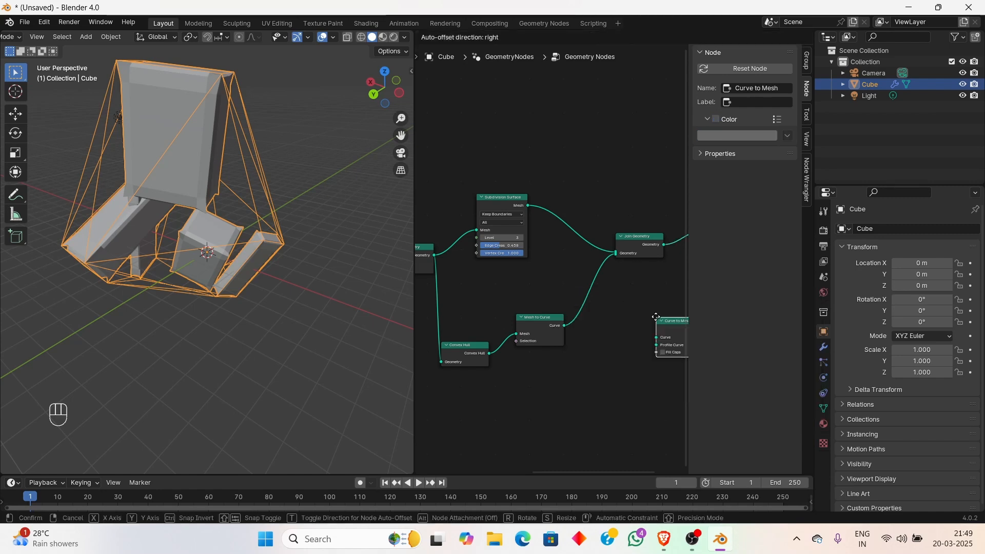
left_click(568, 276)
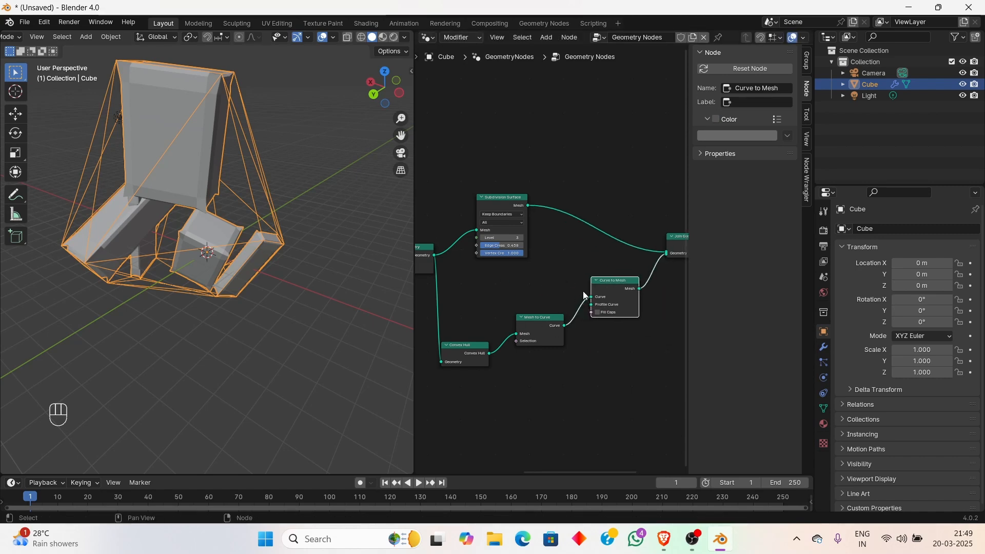
Line up the Convex Hull, Mesh to Curve and Curve to Mesh nodes in a row below Subdivision Surface
left_click_drag(466, 349, 459, 316)
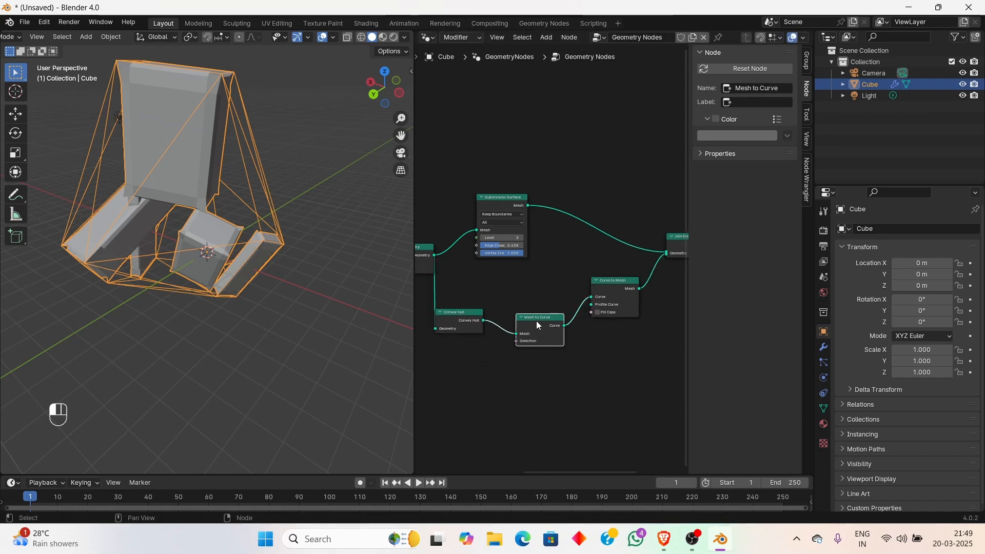
left_click_drag(536, 321, 539, 312)
left_click(617, 284)
left_click_drag(617, 284, 623, 316)
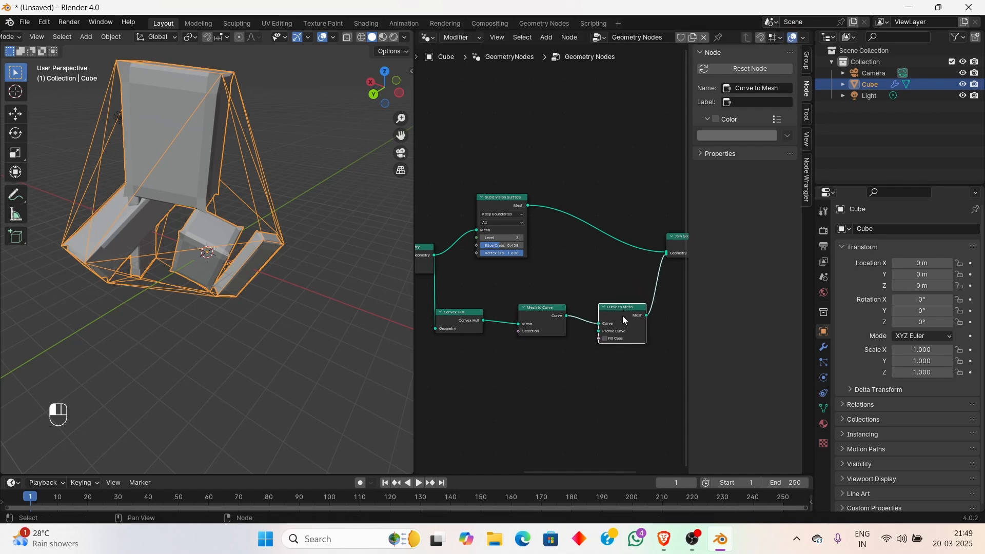
Add a Curve Circle node below Mesh to Curve and connect its Curve output to Curve to Mesh's Profile Curve input
scroll(622, 316, "up", 2)
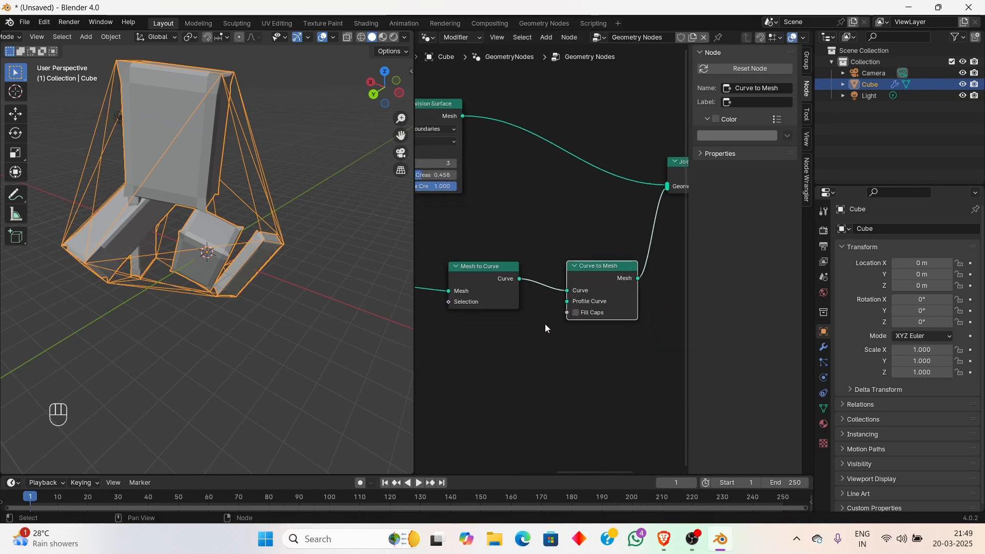
scroll(251, 154, "up", 6)
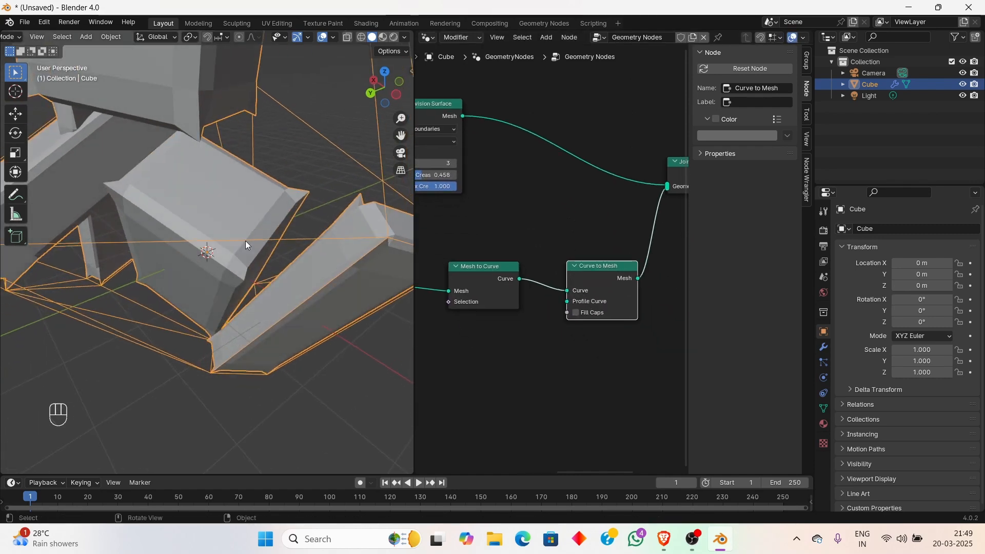
middle_click_drag(278, 232, 282, 94)
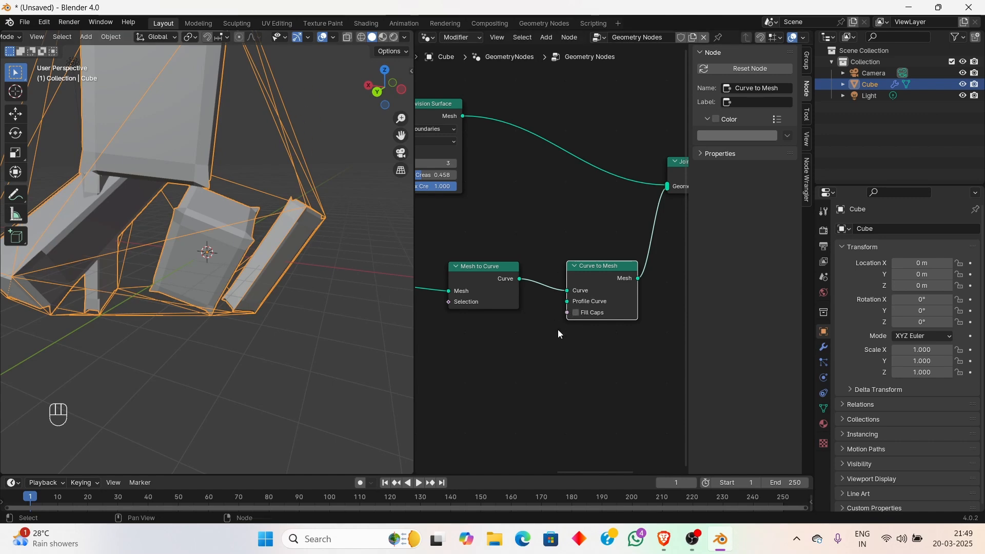
key("shift+a")
left_click(526, 291)
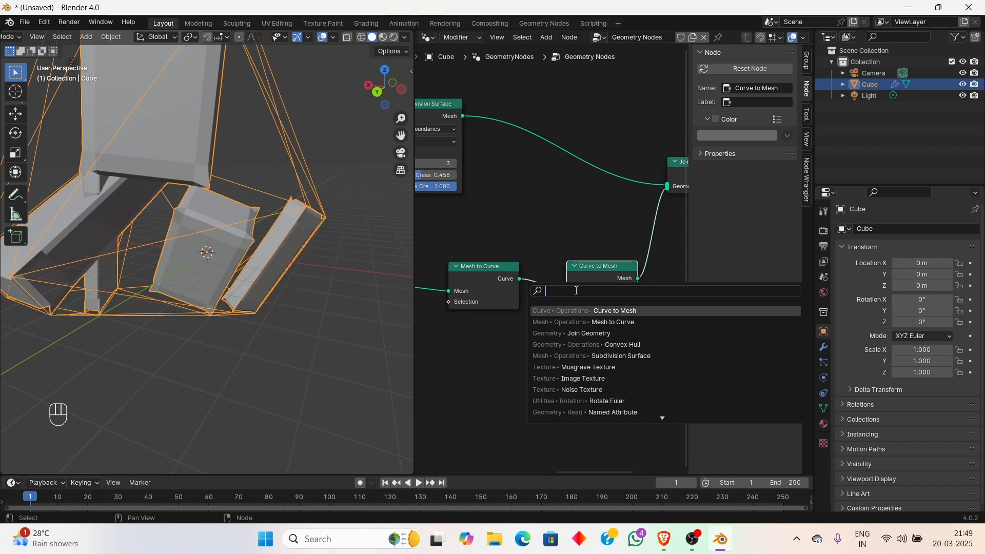
type("cur")
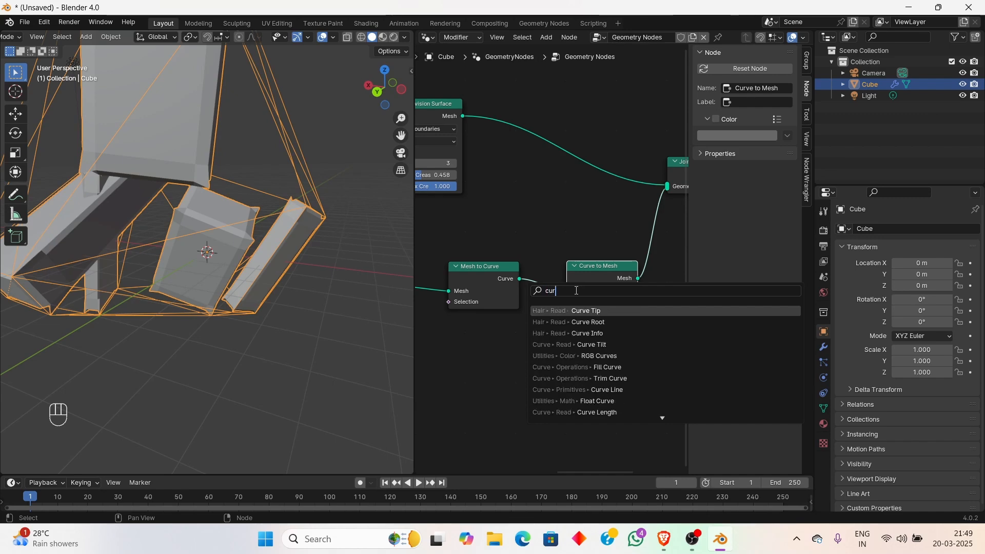
type("ve cir")
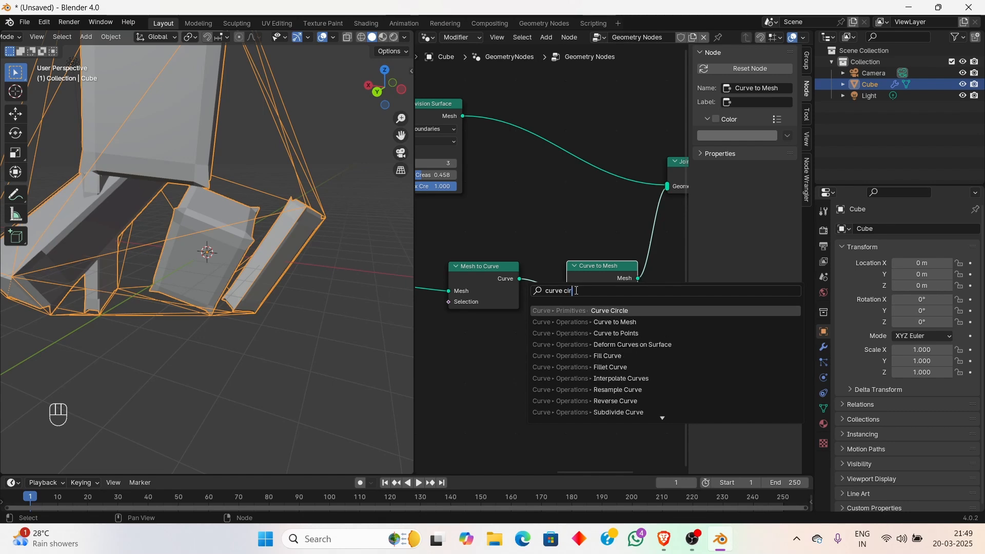
left_click(617, 311)
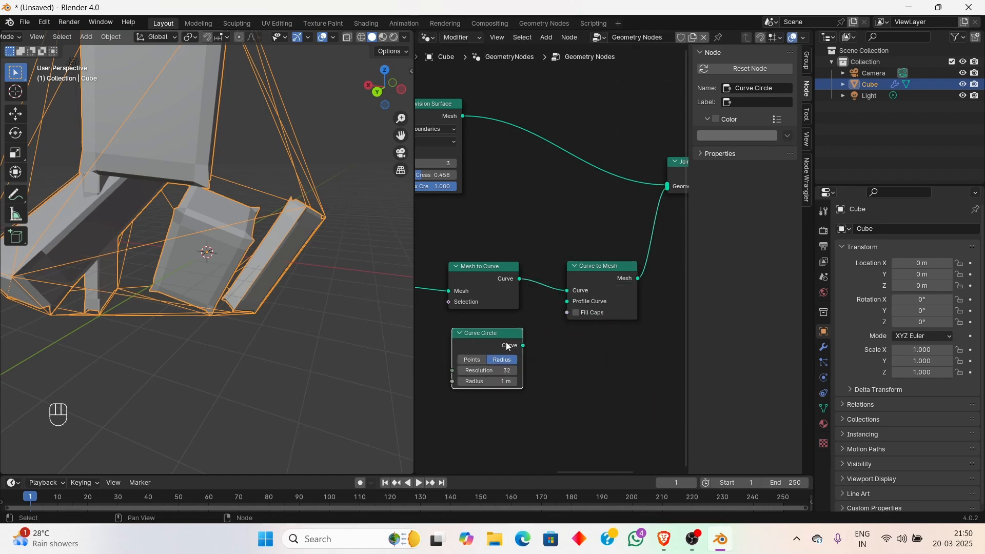
left_click(524, 346)
left_click_drag(523, 346, 567, 301)
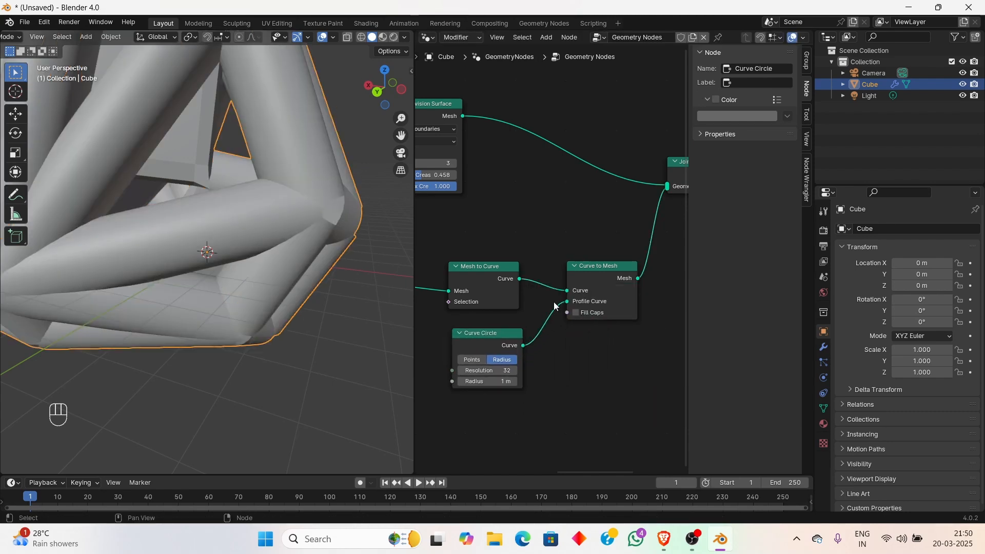
Set the Curve Circle node's Radius to 0.008 m
middle_click_drag(221, 220, 210, 250)
scroll(171, 226, "up", 7)
scroll(171, 226, "down", 8)
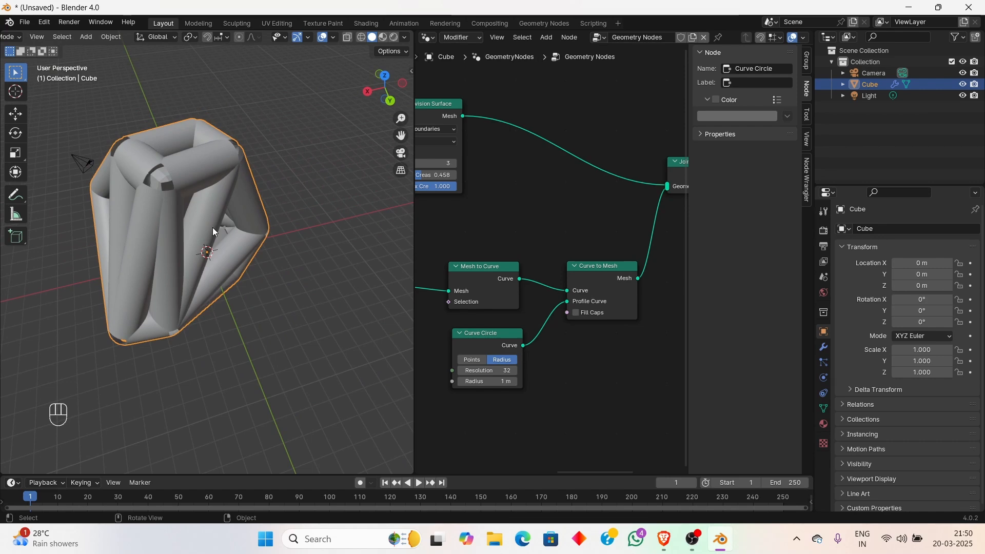
scroll(175, 196, "up", 6)
scroll(185, 200, "down", 5)
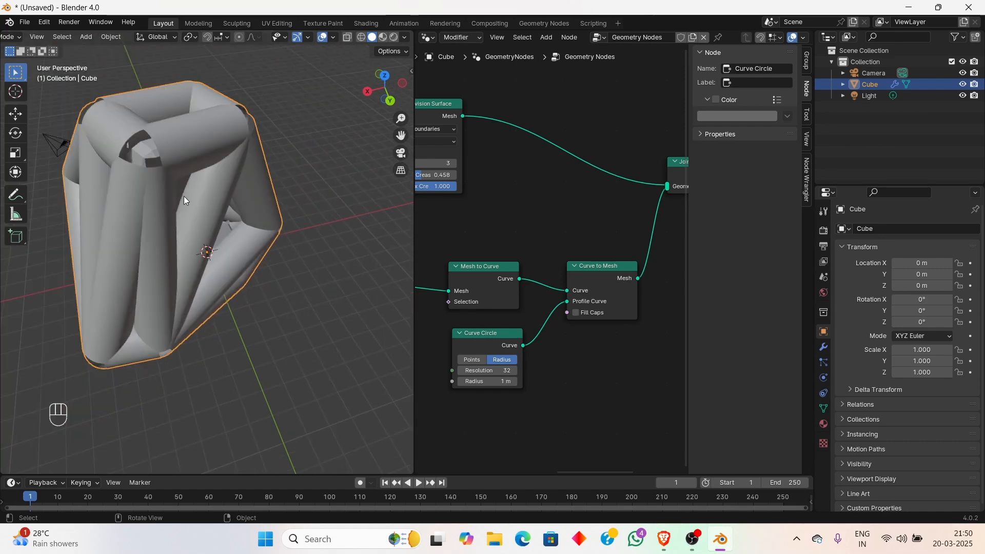
scroll(495, 392, "up", 2)
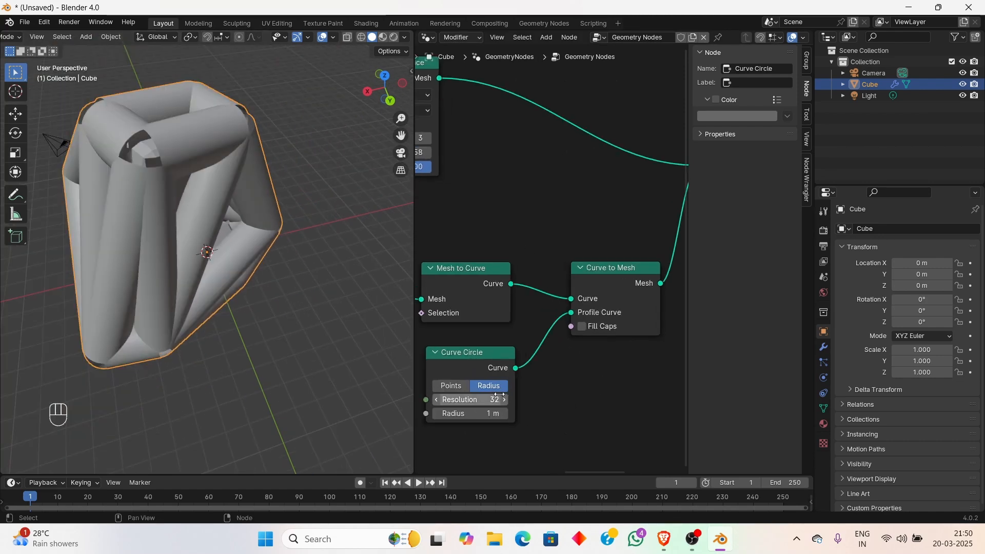
left_click(523, 366)
key("BackSpace")
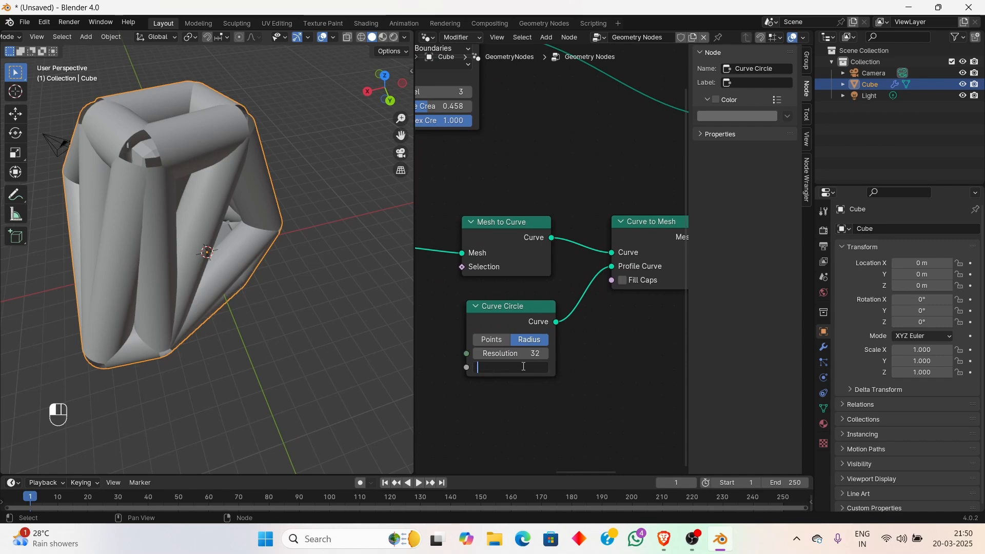
type("0.008")
key("Return")
Deselect the cube to check the tube thickness and set the Curve Circle's Radius to 0.01 m
mouse_move(245, 245)
middle_mouse_down()
mouse_move(316, 223)
mouse_move(241, 241)
middle_mouse_up()
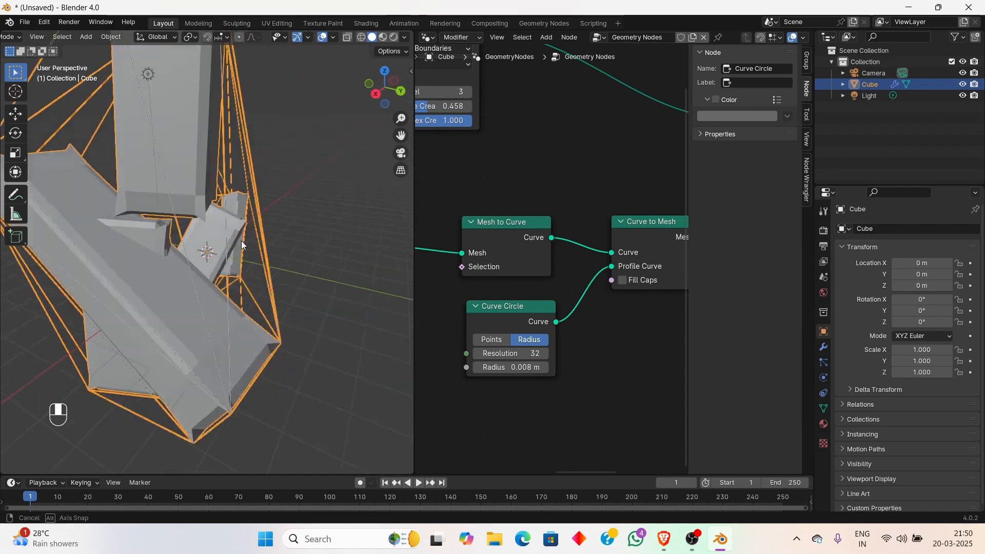
left_click(346, 194)
scroll(281, 196, "up", 5)
scroll(318, 187, "down", 2)
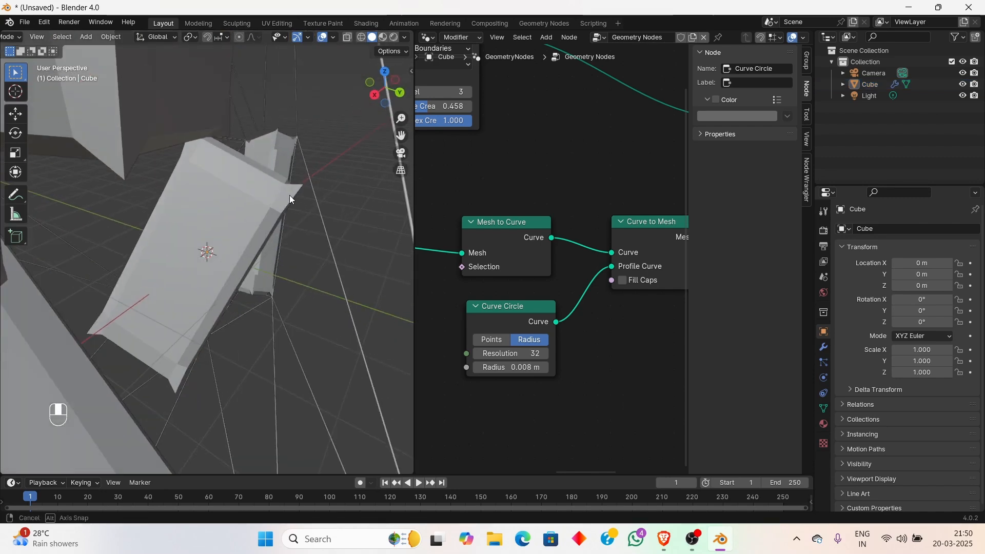
middle_click_drag(289, 195, 275, 199)
scroll(207, 214, "down", 2)
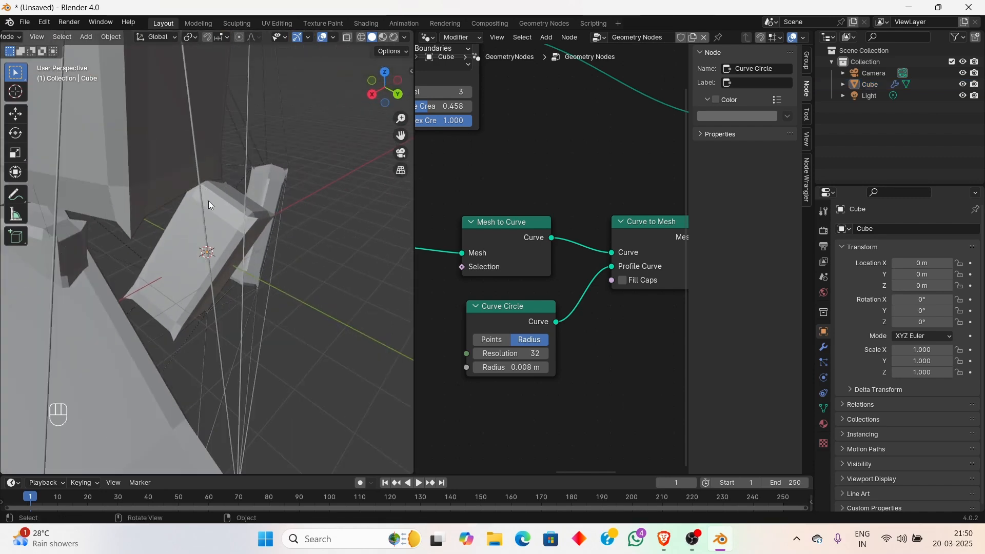
scroll(205, 195, "down", 2)
scroll(327, 225, "down", 2)
left_click(526, 367)
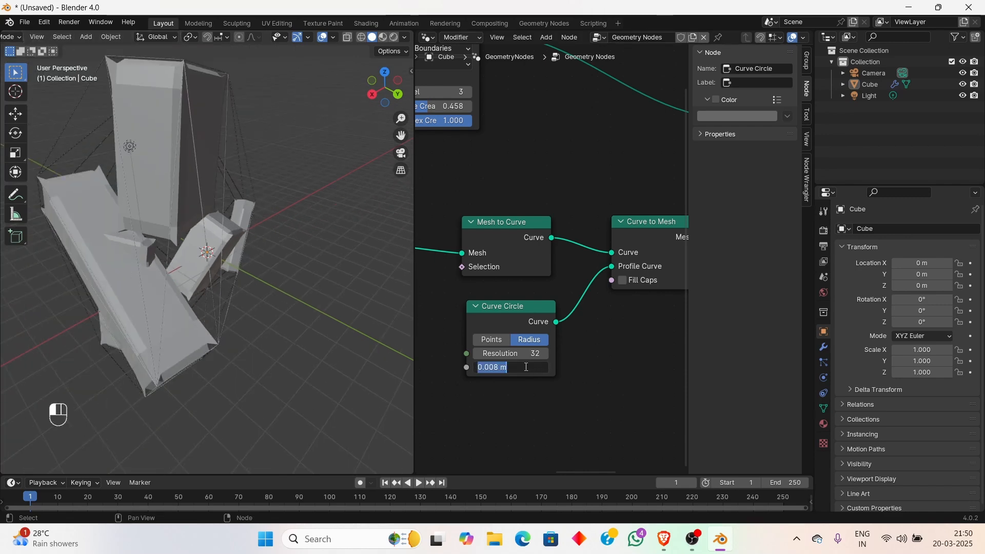
type("0.01")
key("Return")
Examine the thin tubes around the subdivided parts from several sides and review the Subdivision Surface and Convex Hull node branches
scroll(226, 204, "up", 4)
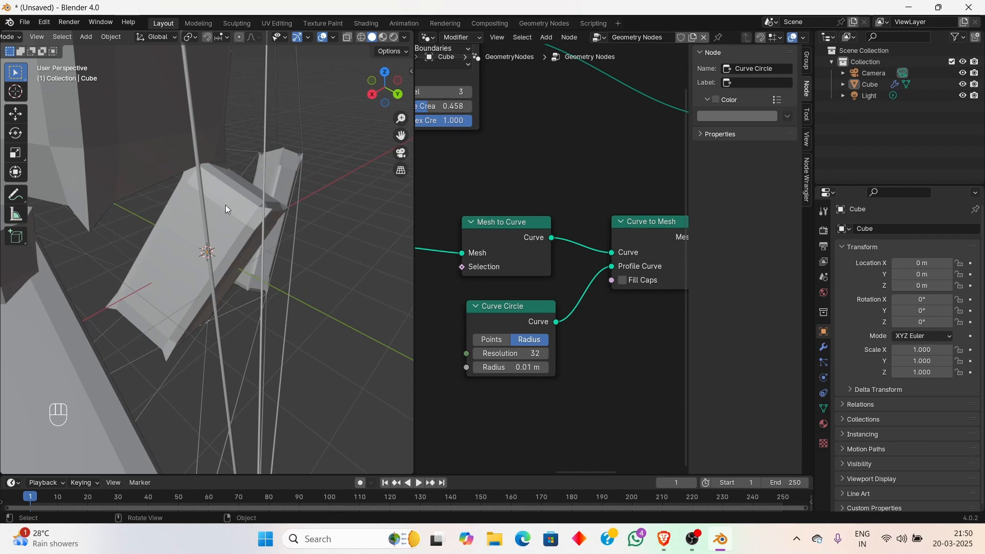
middle_click_drag(239, 222, 278, 199)
scroll(279, 199, "down", 4)
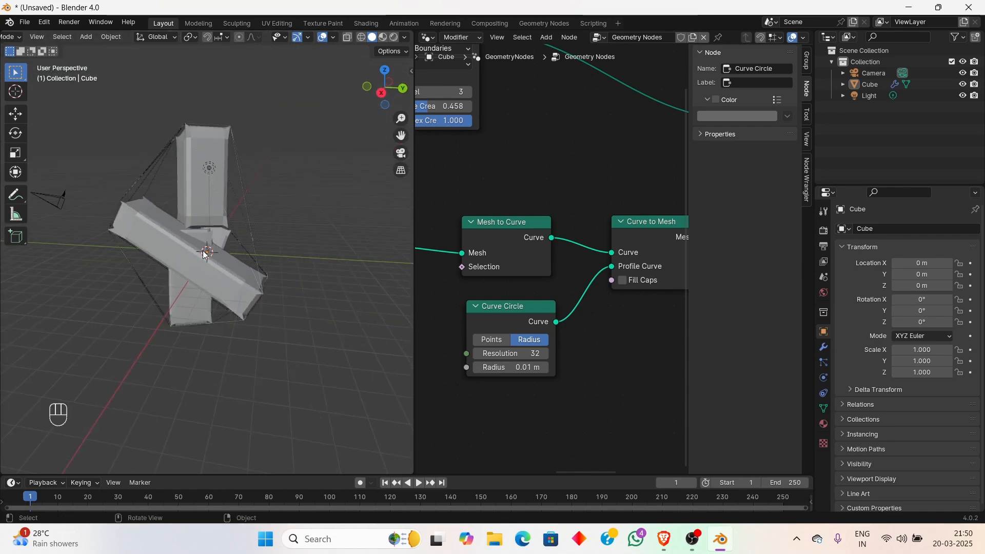
middle_click_drag(206, 253, 205, 199)
scroll(295, 244, "up", 3)
scroll(173, 251, "up", 2)
middle_click_drag(447, 162, 577, 166)
scroll(559, 214, "down", 8)
middle_click_drag(595, 210, 512, 213)
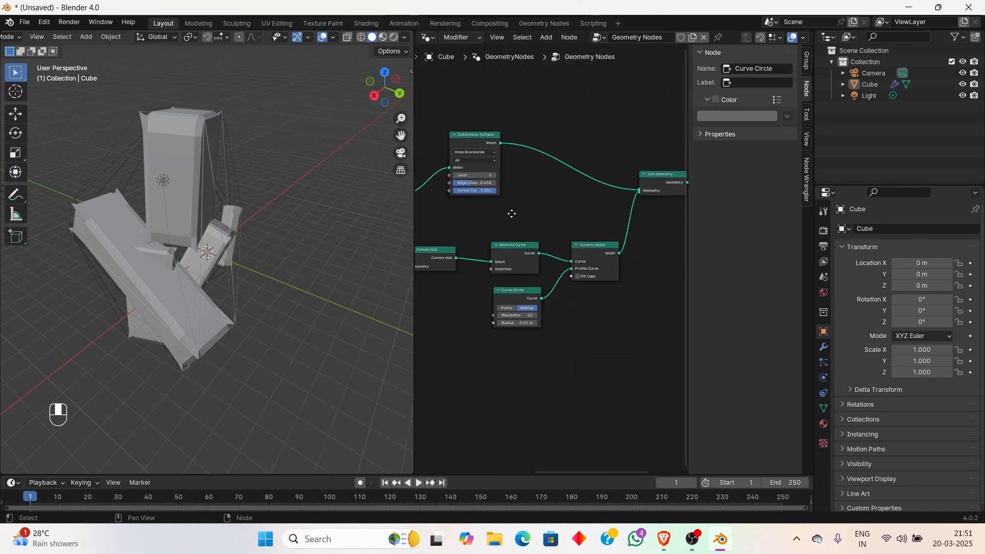
middle_click_drag(525, 276, 572, 283)
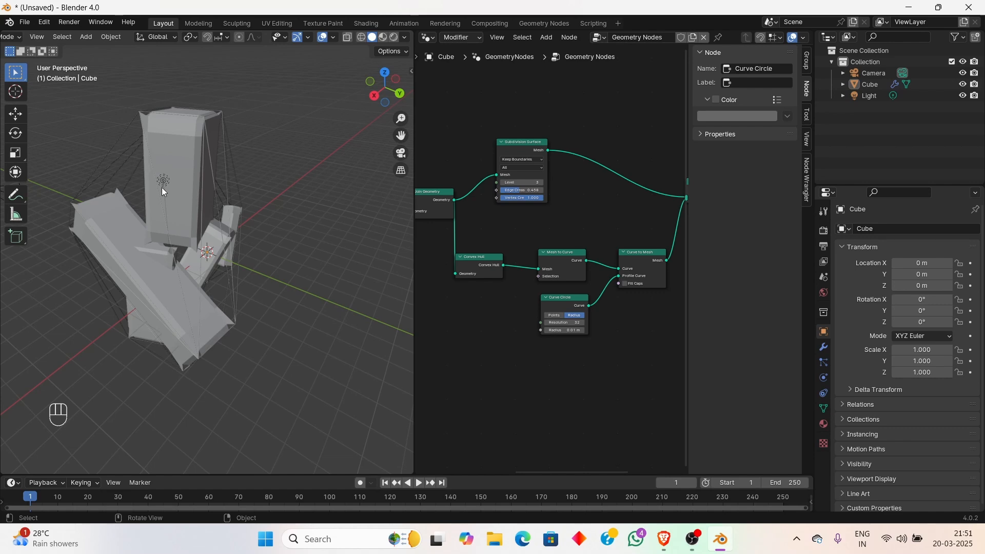
Move the Convex Hull node aside and insert a Subdivision Surface node between it and Mesh to Curve
left_click_drag(446, 228, 490, 295)
middle_click_drag(135, 180, 220, 211)
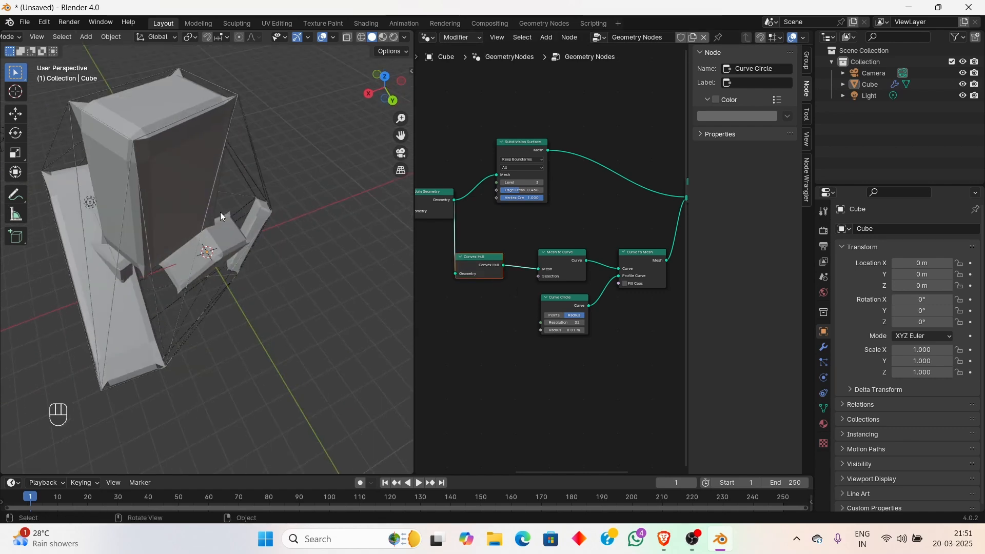
left_click_drag(478, 266, 438, 297)
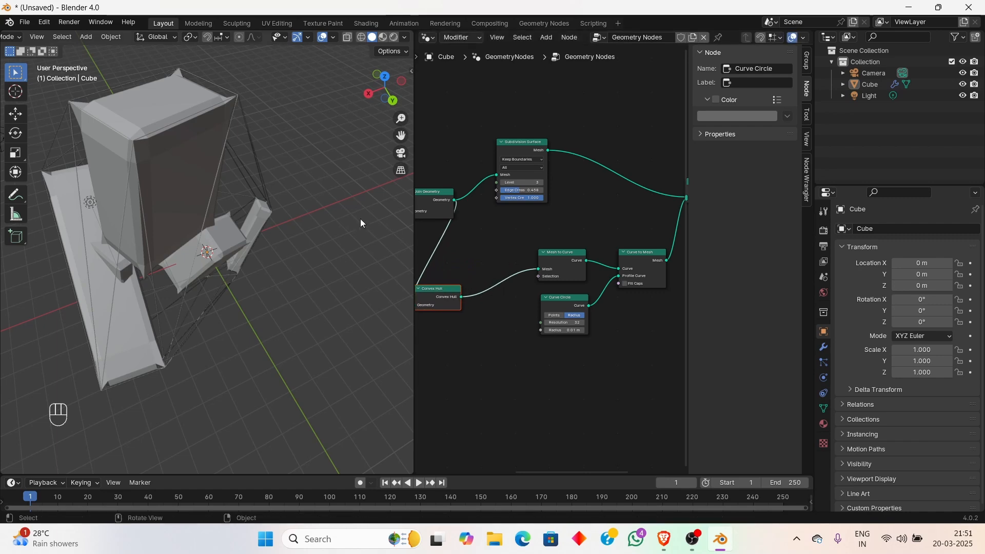
middle_click_drag(360, 219, 202, 140)
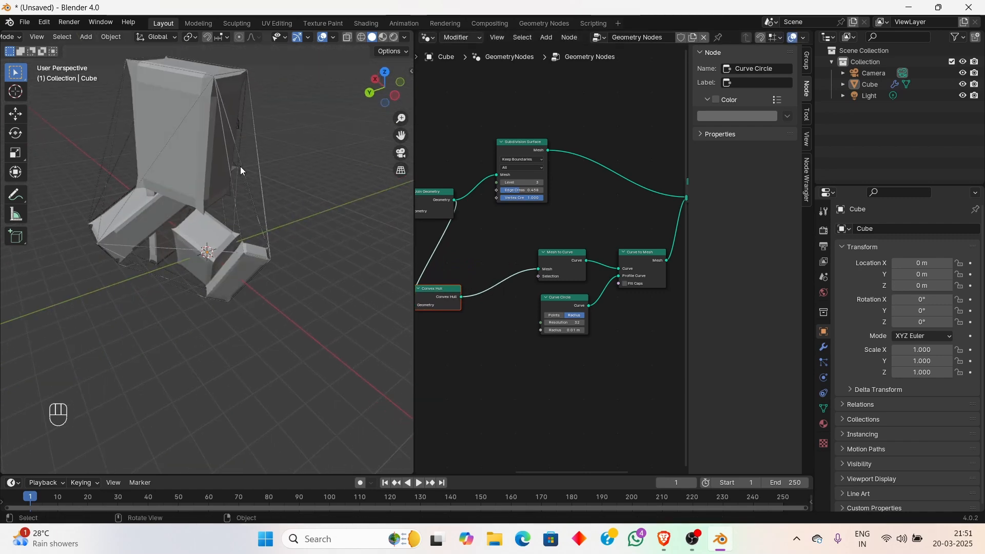
key("shift+a")
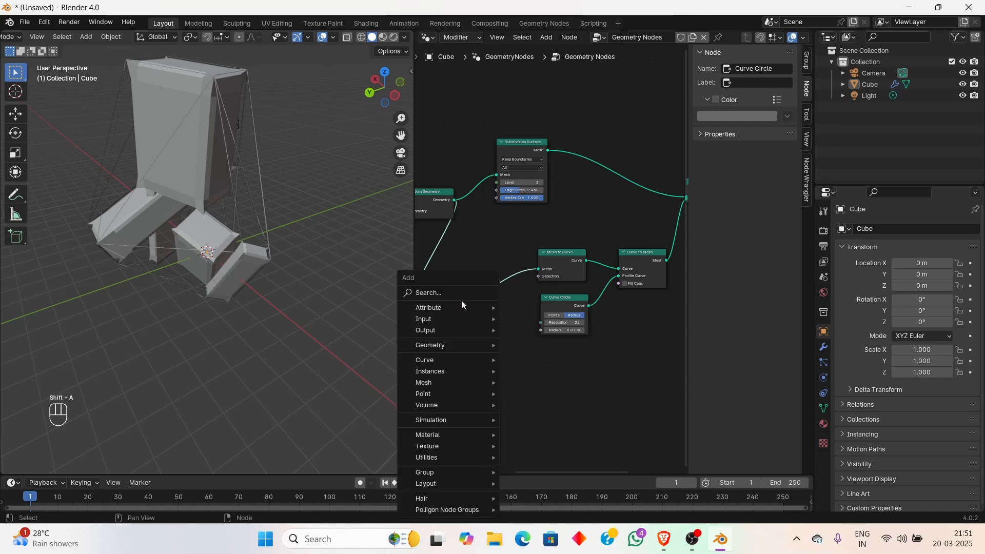
left_click(470, 293)
left_click(565, 370)
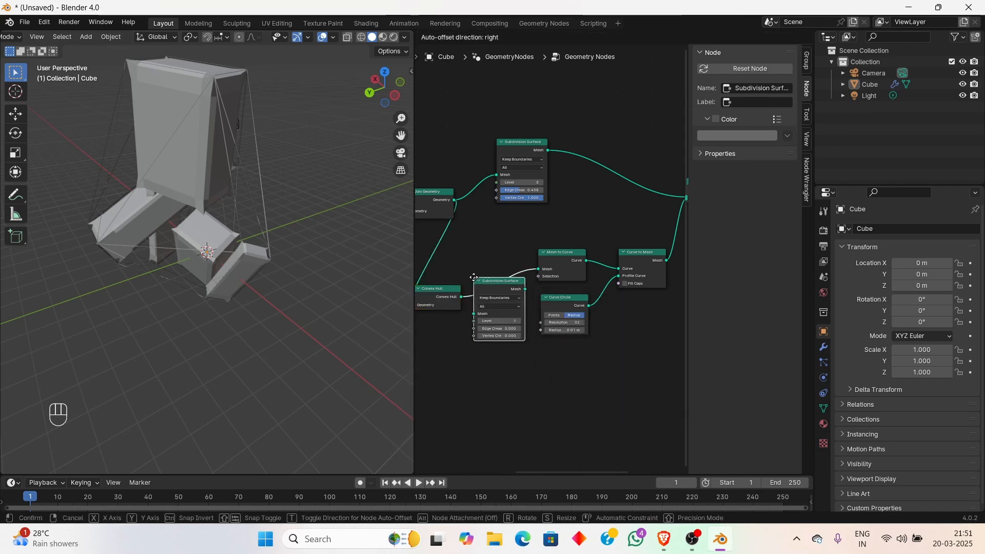
left_click(471, 256)
Try Level 3 on the new Subdivision Surface node after Convex Hull and inspect the denser wireframe
scroll(158, 208, "up", 4)
middle_click_drag(158, 208, 194, 135)
scroll(160, 161, "down", 3)
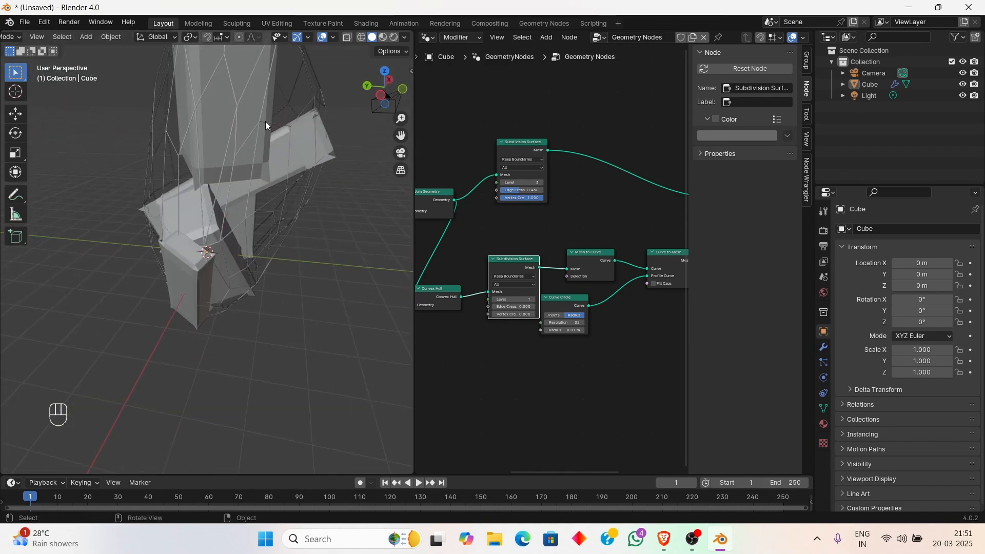
middle_click_drag(265, 126, 406, 257)
scroll(516, 307, "up", 3)
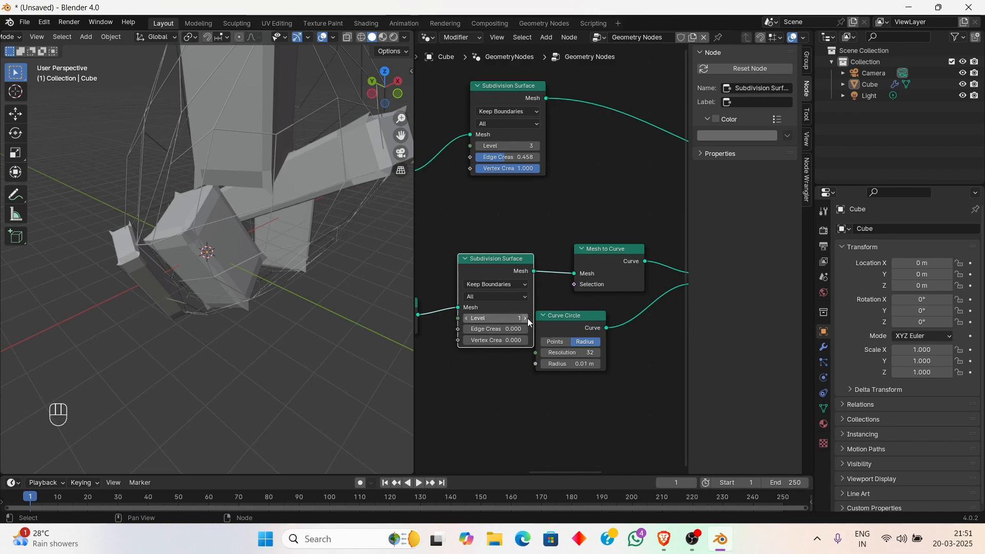
left_click(525, 318)
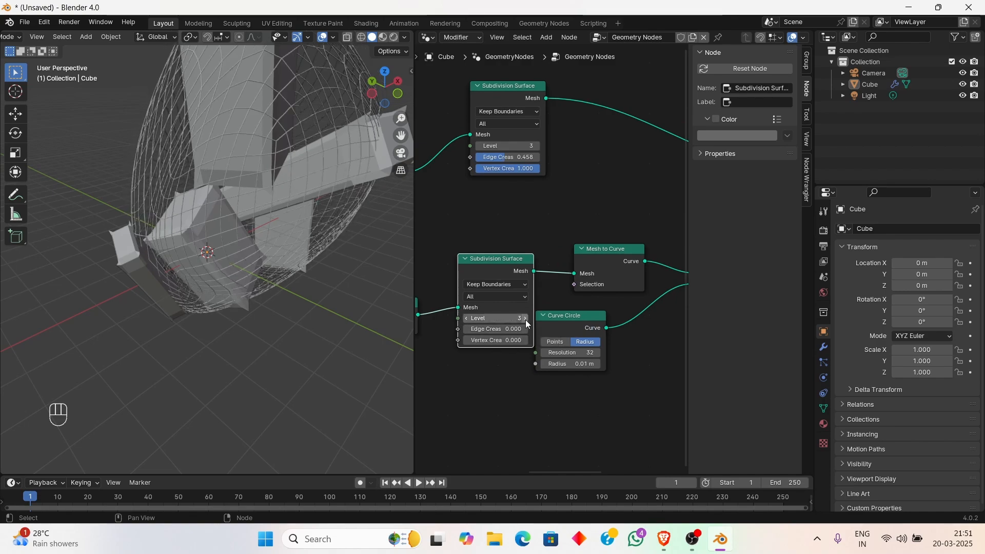
left_click(525, 319)
middle_click_drag(235, 217, 361, 256)
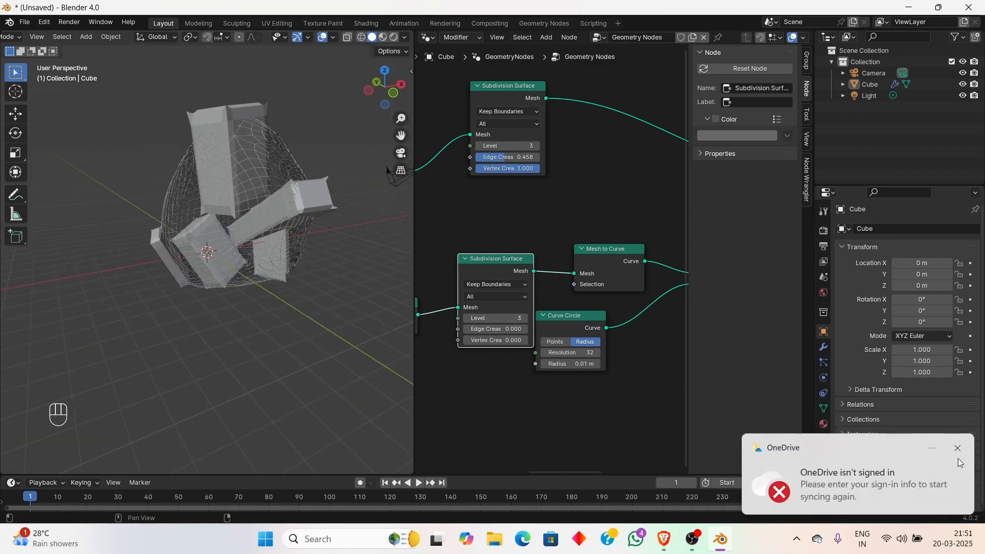
Set the Convex Hull branch's Subdivision Surface to Level 2, Edge Crease 0.069 and Vertex Crease 0.333
left_click(467, 319)
left_click(467, 319)
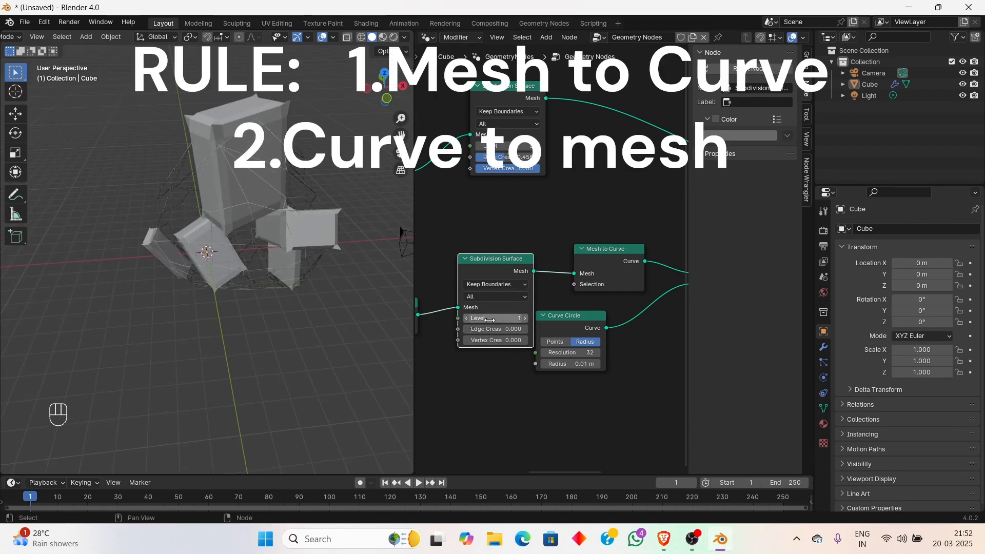
left_click(526, 319)
mouse_move(497, 337)
left_mouse_down()
mouse_move(519, 338)
mouse_move(499, 329)
left_mouse_up()
Set the Curve Circle node's Resolution to 16
scroll(568, 363, "up", 3)
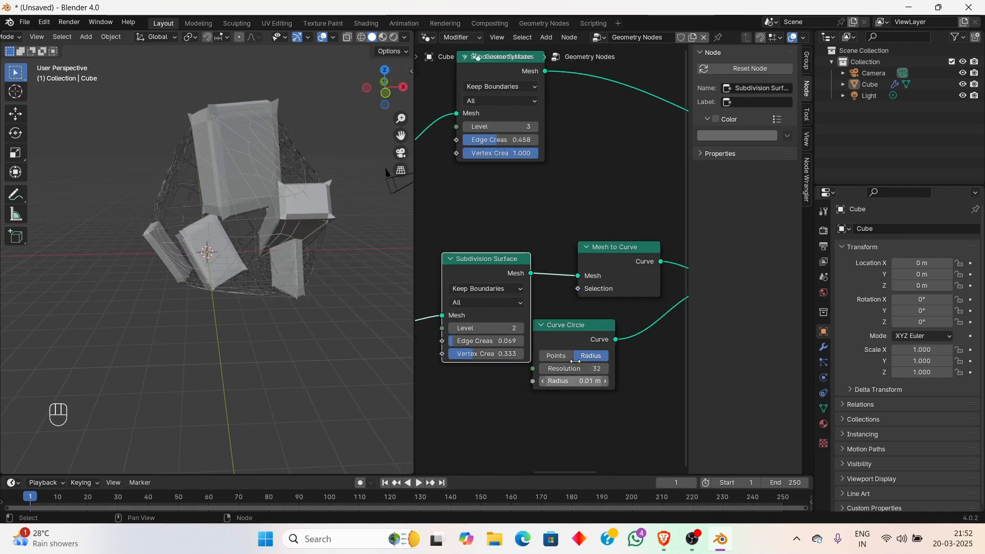
left_click(551, 367)
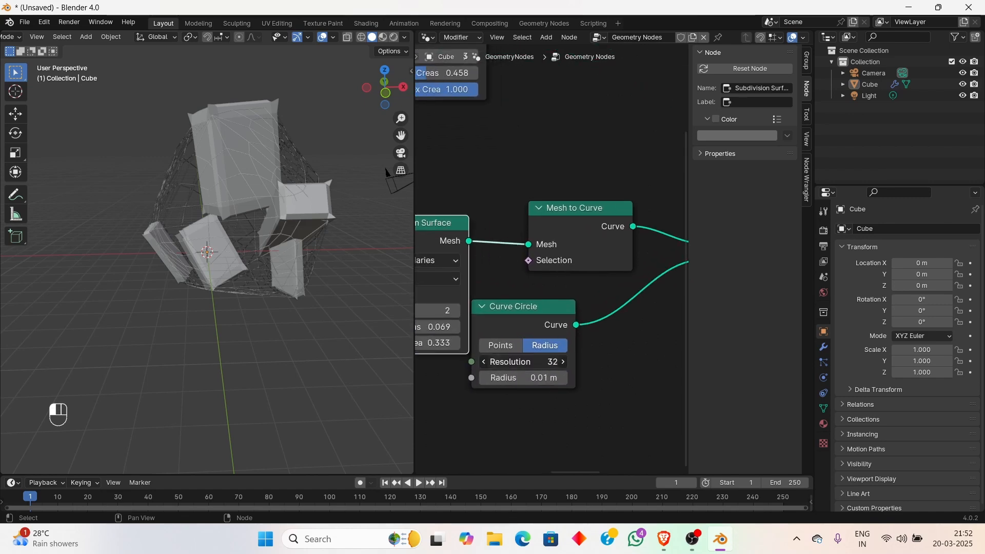
type("16")
key("Return")
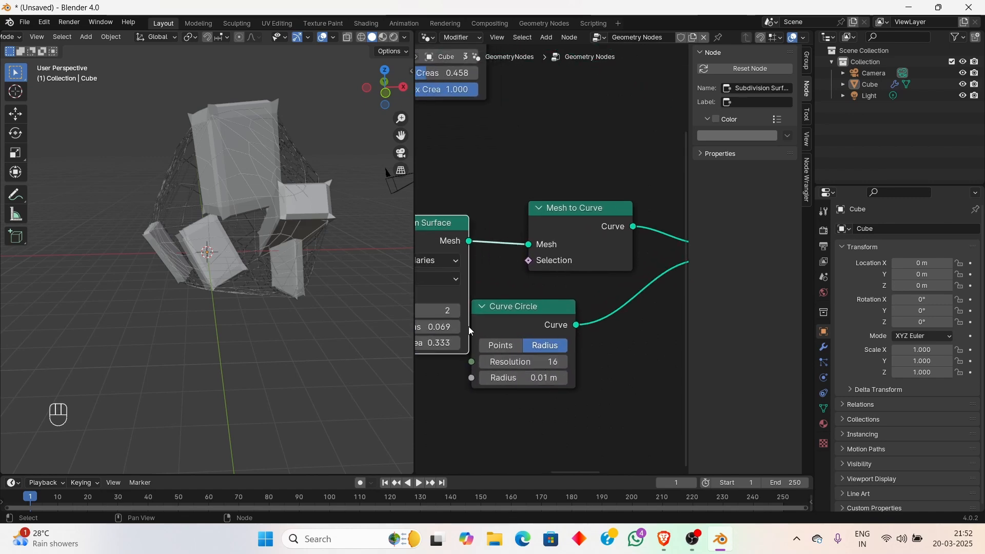
Try Resolution 3 on the Curve Circle to compare the tubes' cross-section up close, and restore it to 16
scroll(350, 259, "up", 8)
scroll(340, 214, "up", 2)
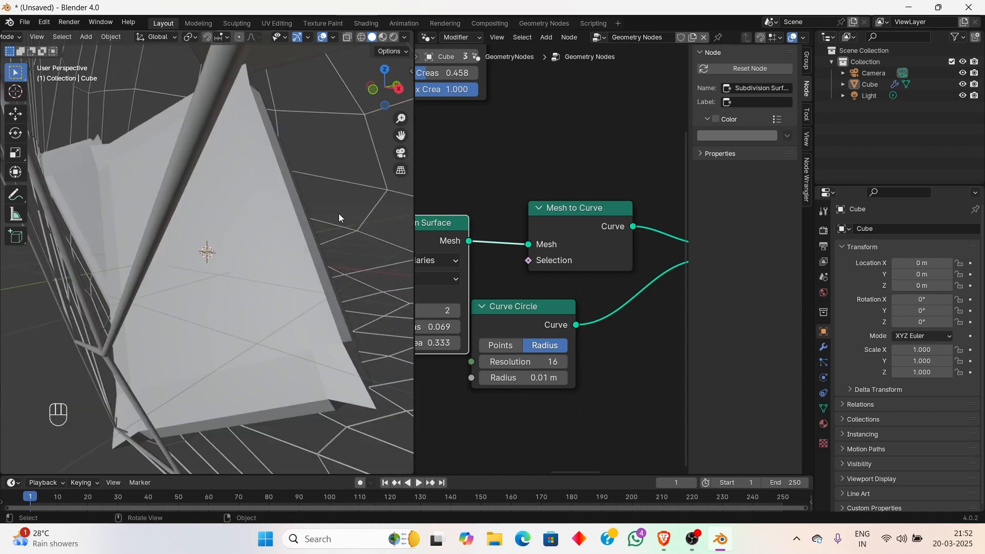
scroll(183, 149, "up", 4)
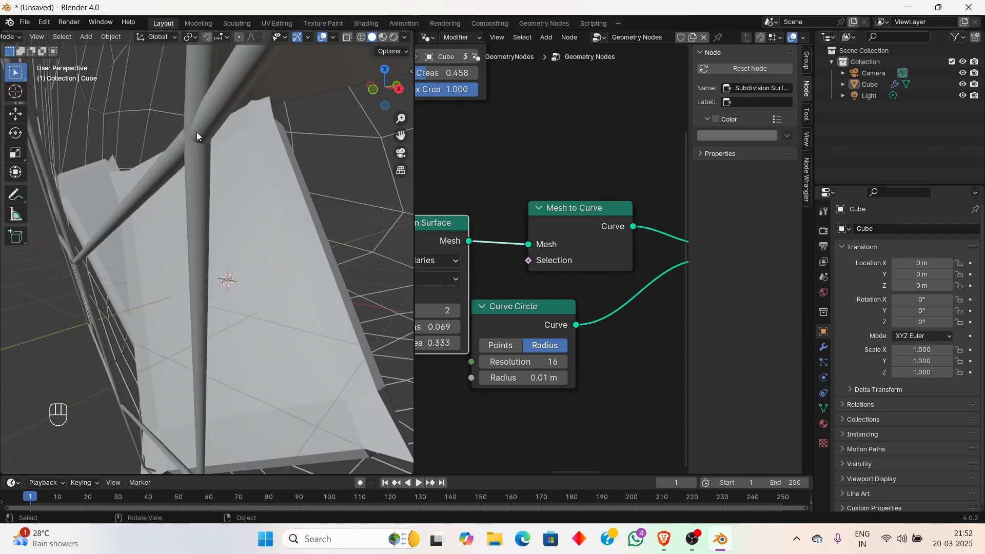
scroll(208, 123, "up", 4)
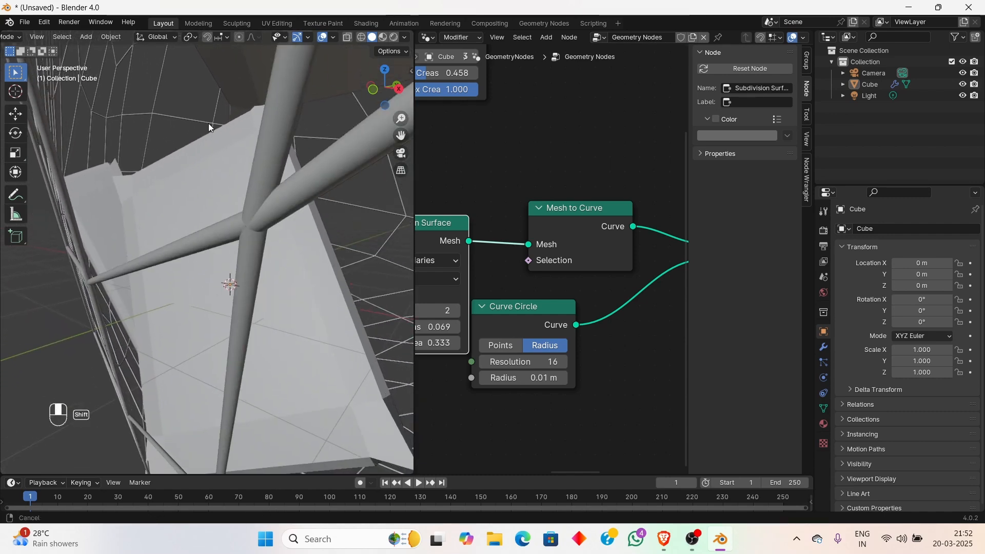
left_click_drag(537, 362, 483, 362)
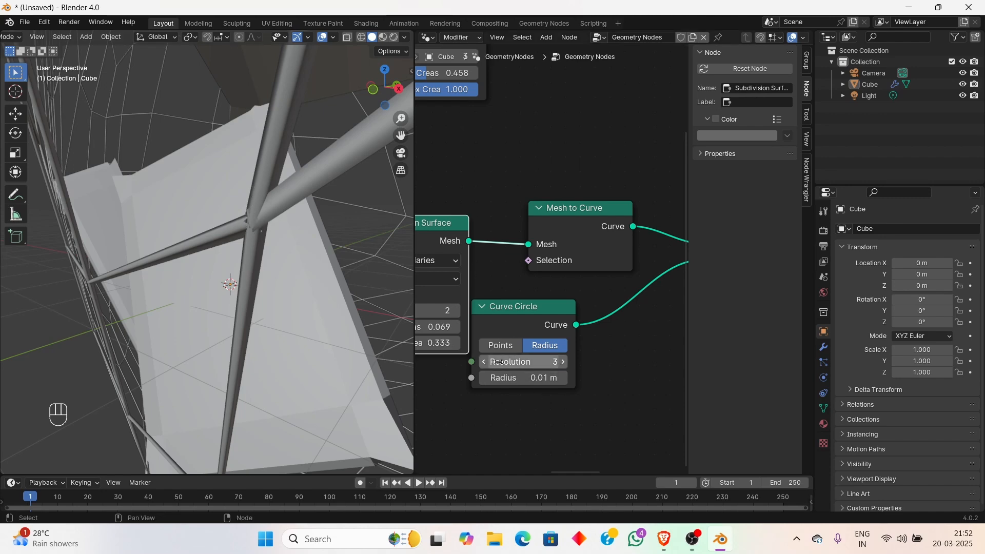
left_click_drag(529, 362, 595, 361)
key("BackSpace")
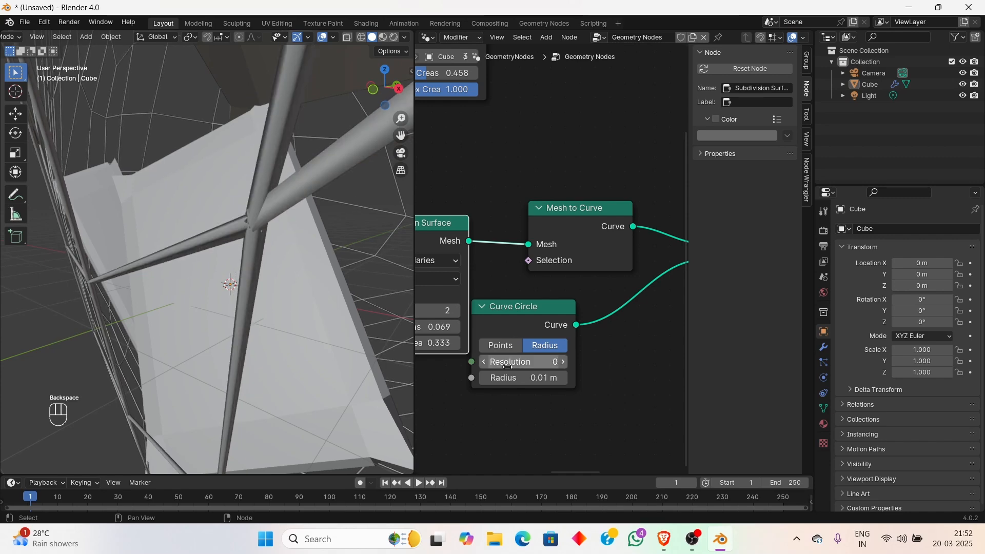
key("KP_1")
key("KP_6")
key("Return")
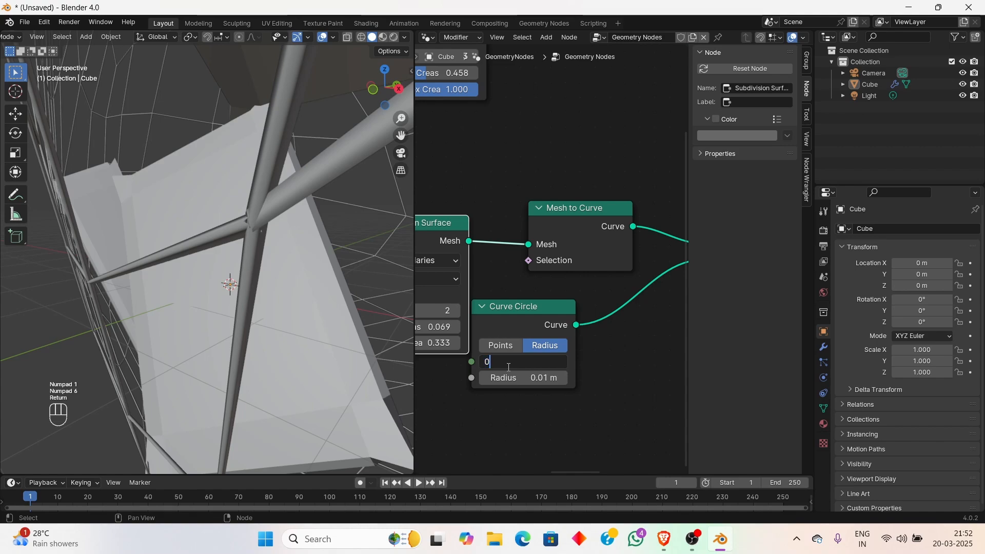
type("16")
key("Return")
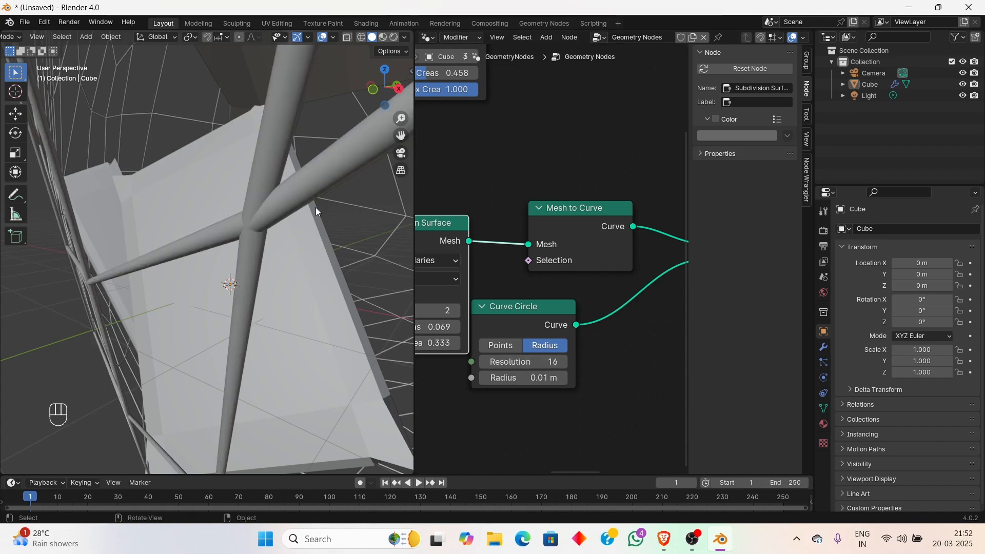
Examine the tube wireframe around the subdivided parts from several sides, both close up and as a whole
scroll(297, 211, "down", 5)
mouse_move(292, 211)
middle_mouse_down()
mouse_move(199, 225)
mouse_move(252, 234)
mouse_move(288, 259)
mouse_move(281, 221)
middle_mouse_up()
scroll(282, 221, "up", 5)
middle_click_drag(96, 220, 400, 241)
scroll(562, 301, "down", 5)
middle_click_drag(605, 269, 531, 331, "shift")
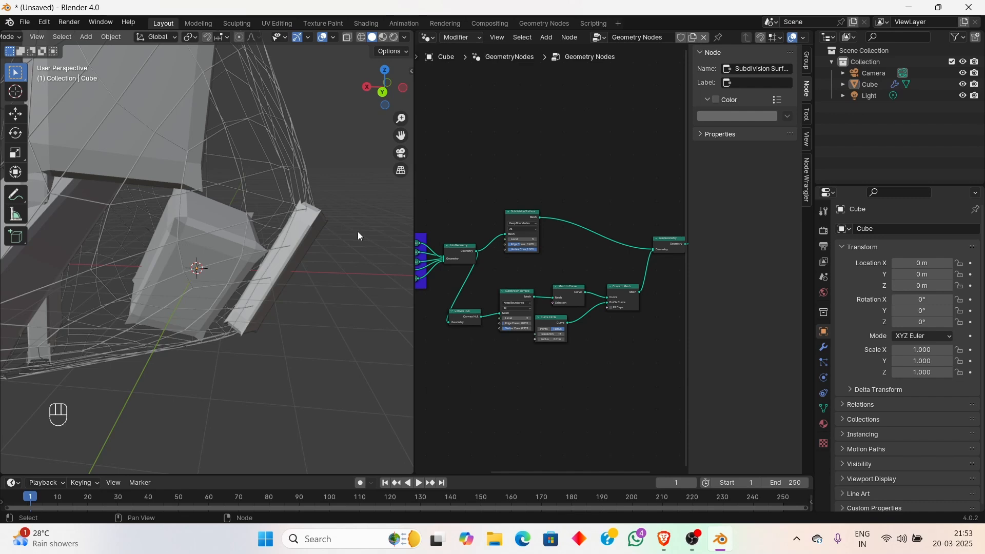
middle_click_drag(358, 232, 286, 202)
middle_click_drag(559, 268, 606, 271, "shift")
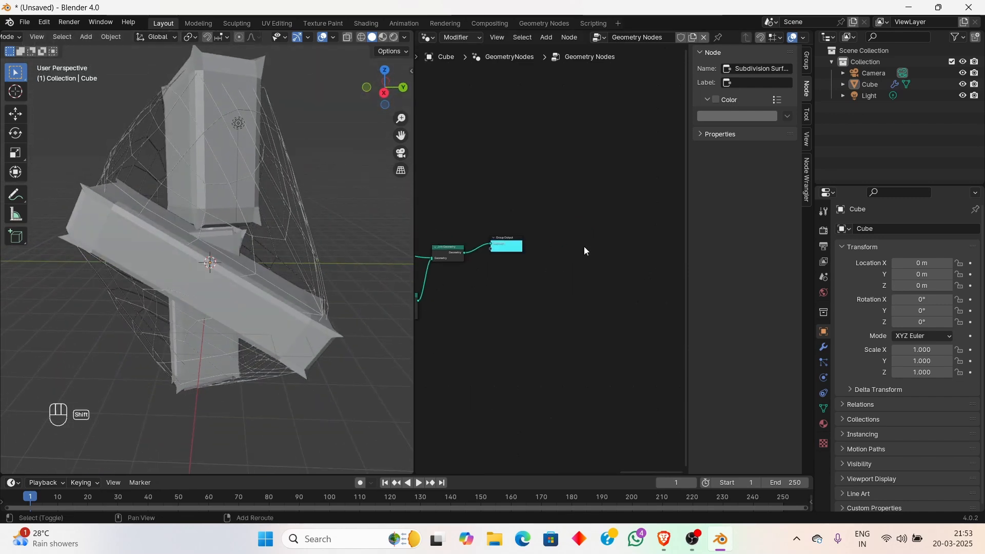
middle_click_drag(509, 223, 433, 273, "shift")
middle_click_drag(521, 279, 499, 259, "shift")
middle_click_drag(216, 201, 293, 194)
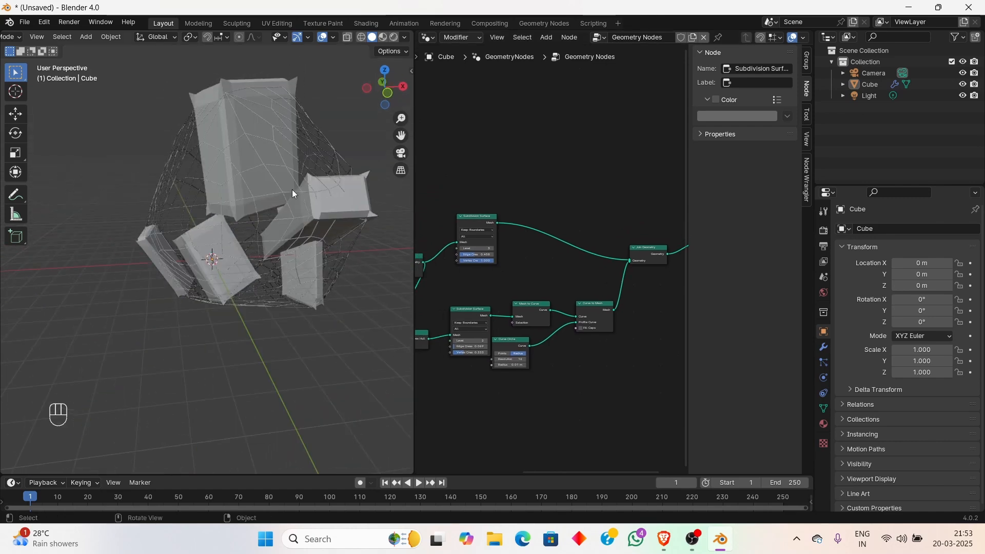
Review the whole node tree from Group Input through the framed transforms and both Subdivision Surface branches to Group Output
middle_click_drag(568, 262, 471, 209, "shift")
scroll(490, 241, "up", 3)
middle_click_drag(534, 188, 531, 250, "shift")
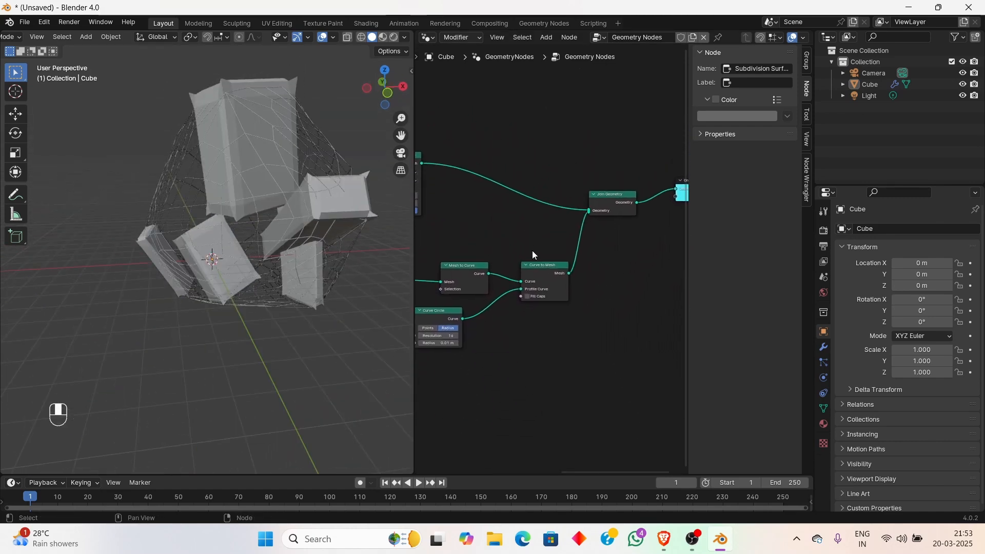
middle_click_drag(471, 236, 591, 249, "shift")
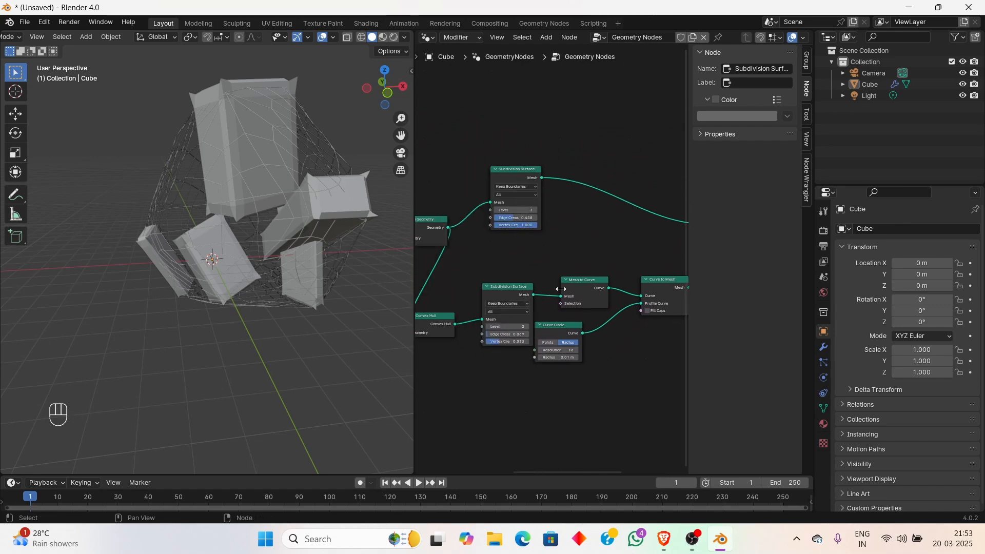
middle_click_drag(474, 305, 536, 315, "shift")
middle_click_drag(602, 270, 619, 308, "shift")
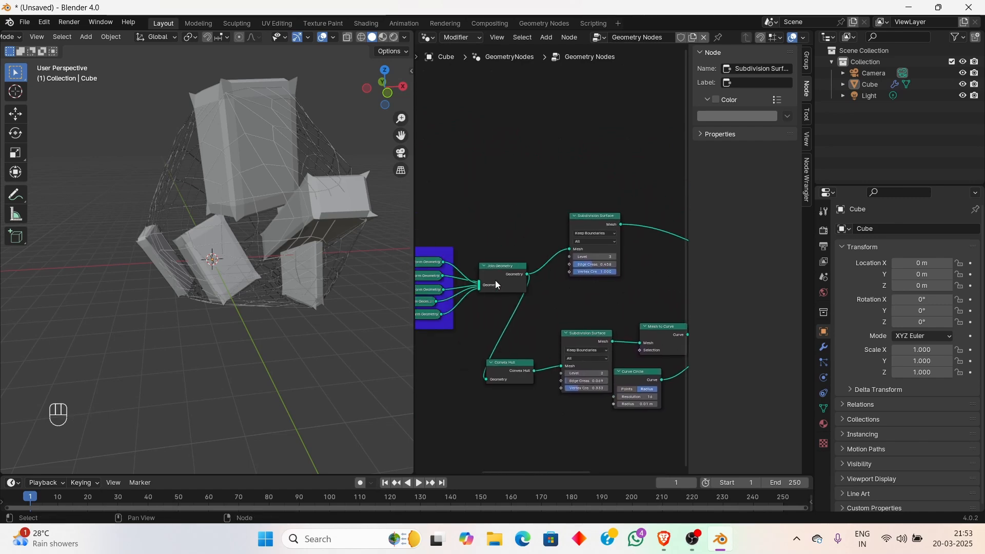
scroll(494, 280, "down", 5)
scroll(577, 268, "down", 6)
middle_click_drag(623, 270, 554, 281)
scroll(582, 281, "down", 2)
scroll(553, 281, "down", 1)
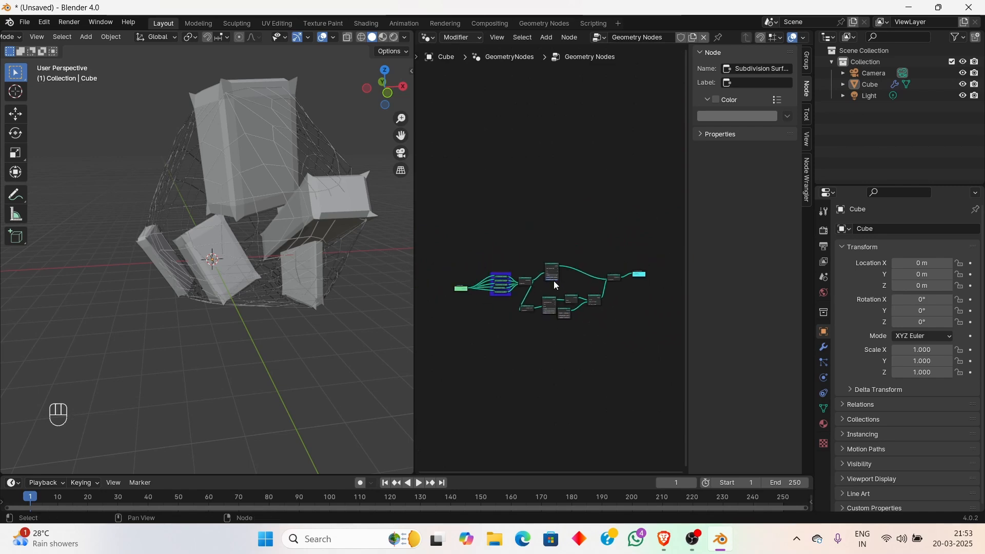
scroll(553, 282, "up", 5)
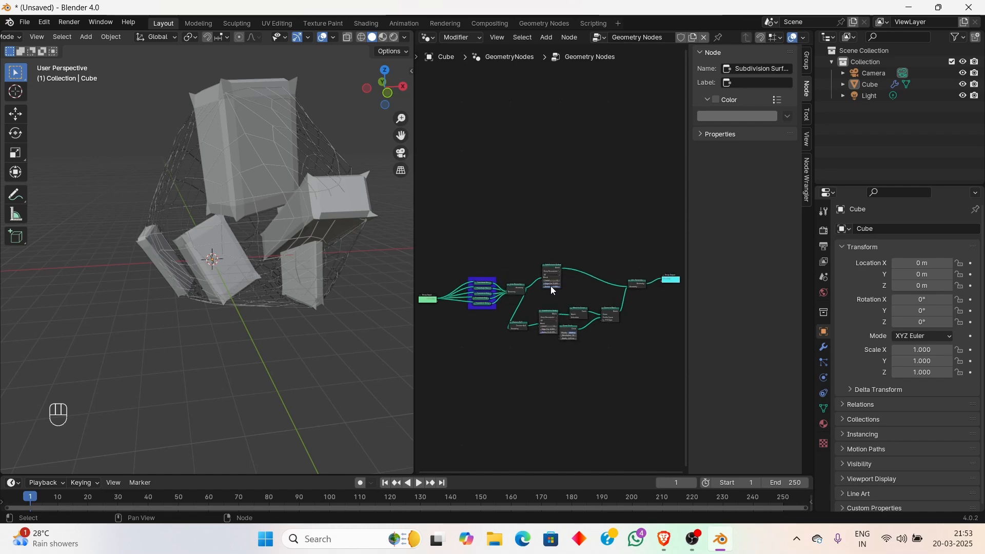
middle_click_drag(581, 253, 564, 246)
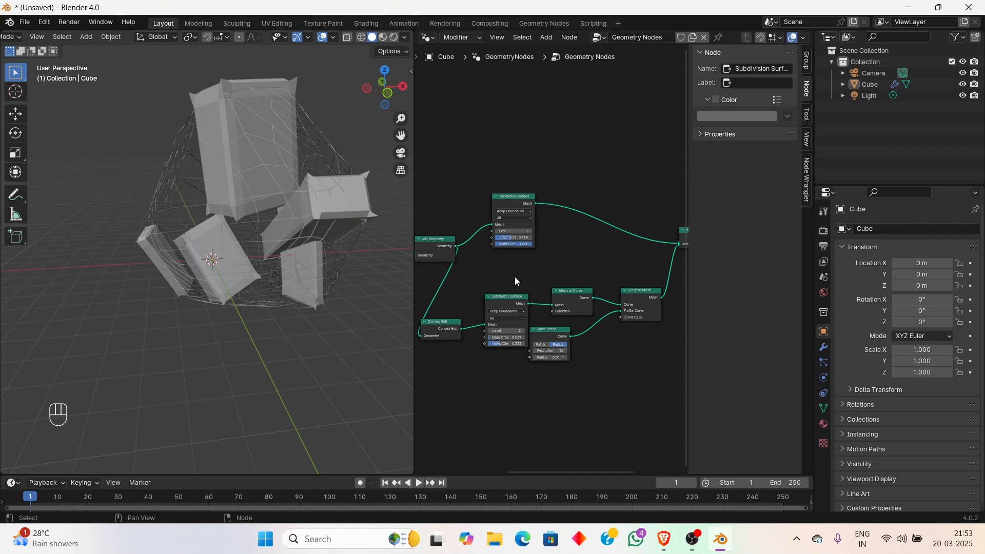
Arrange the Mesh to Curve, Curve Circle and Curve to Mesh nodes into a compact cluster beside the lower Subdivision Surface node
left_click_drag(535, 266, 651, 356)
key("s")
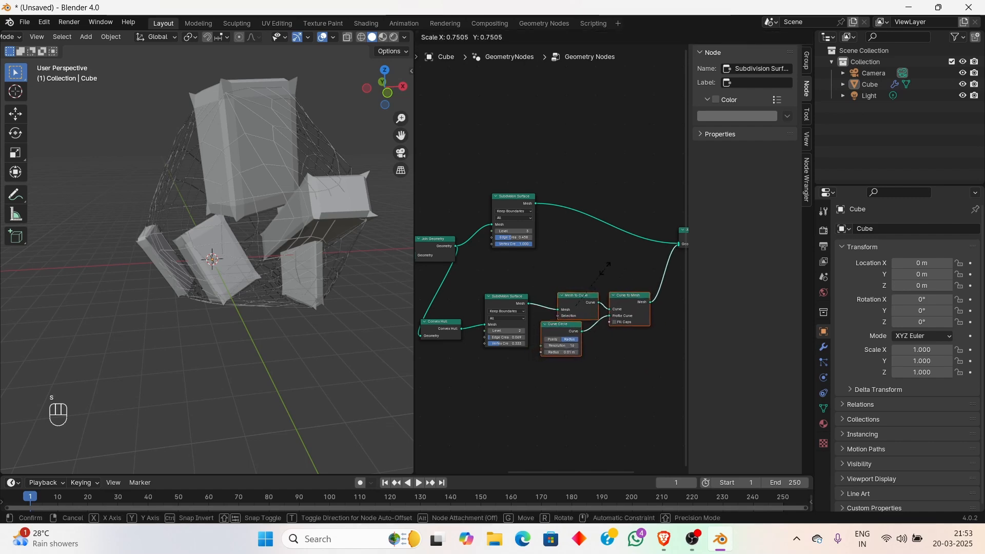
left_click(581, 296)
left_click_drag(581, 297, 568, 284)
left_click(570, 288)
left_click(566, 320)
left_click_drag(567, 324, 584, 327)
left_click_drag(621, 286, 621, 292)
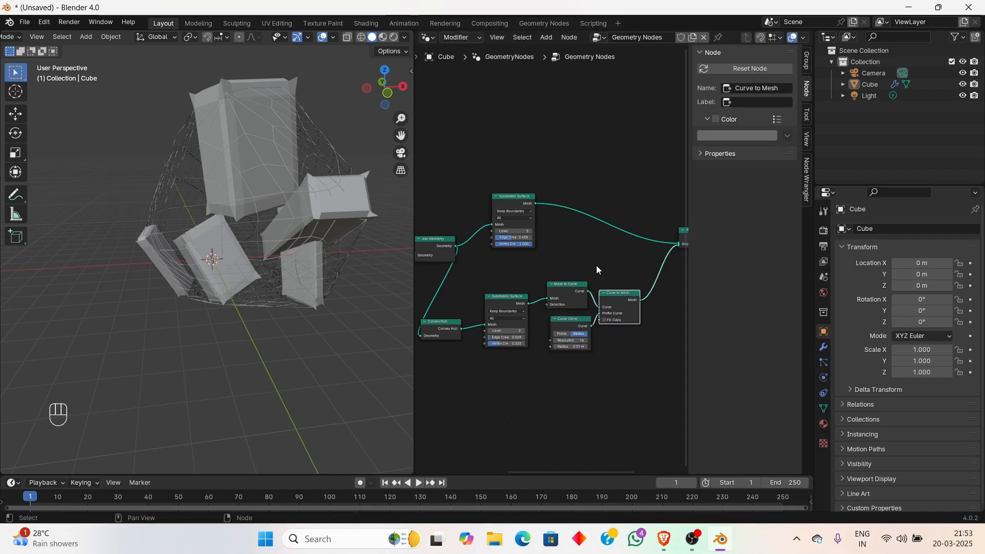
Add a Frame node just above the Mesh to Curve node
key("shift+a")
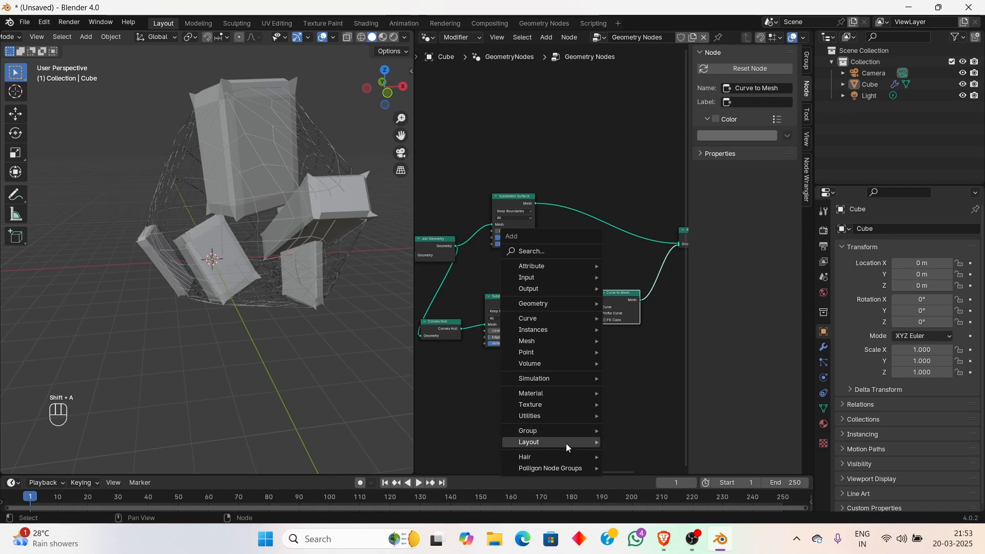
mouse_move(565, 444)
left_click(631, 441)
left_click(606, 303)
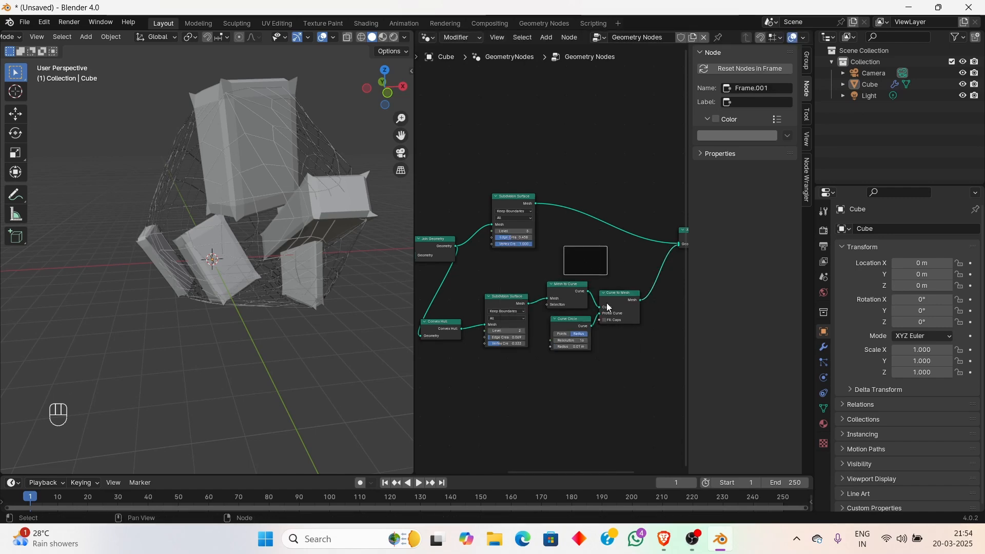
Put the Mesh to Curve, Curve Circle and Curve to Mesh nodes into the new frame and place it beside the lower Subdivision Surface node
left_click_drag(576, 300, 607, 324)
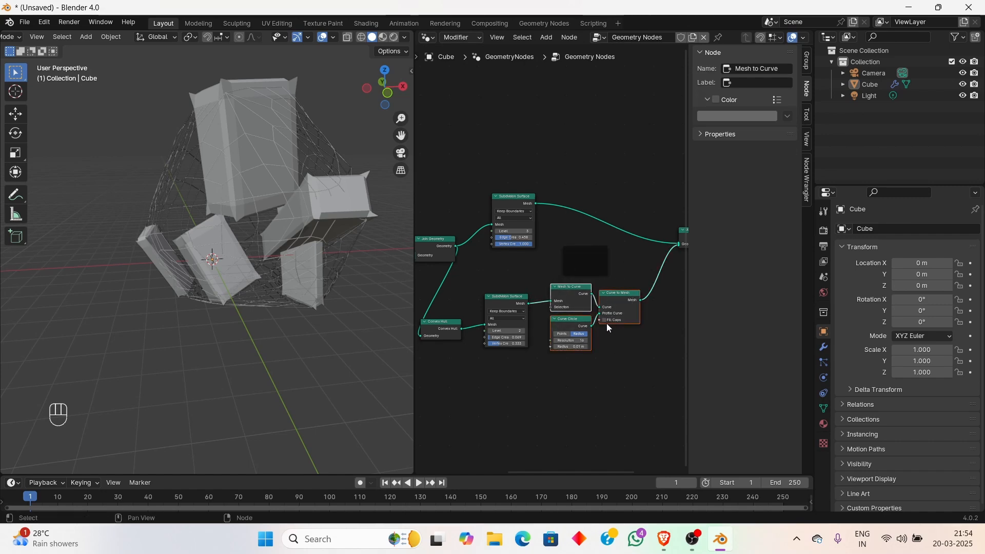
key("g")
left_click(602, 281)
key("f")
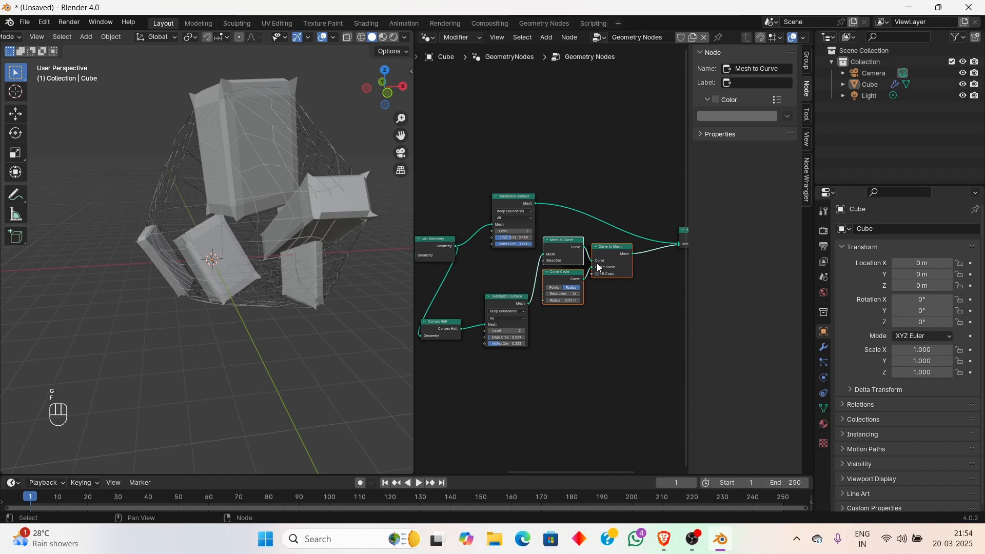
key("g")
left_click(605, 270)
left_click_drag(610, 240, 606, 286)
Give the new frame a custom light orange color
left_click(717, 120)
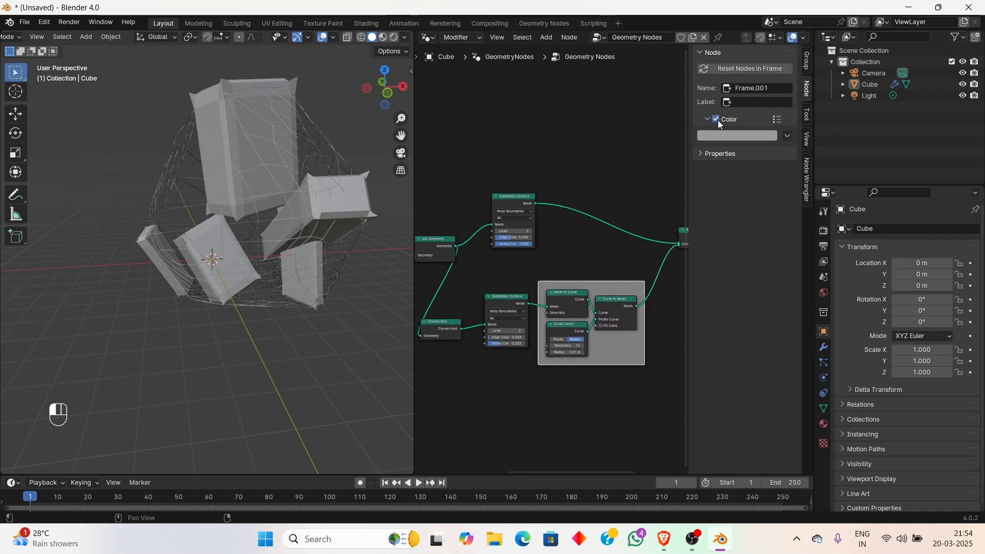
left_click(744, 136)
left_click_drag(747, 206, 735, 220)
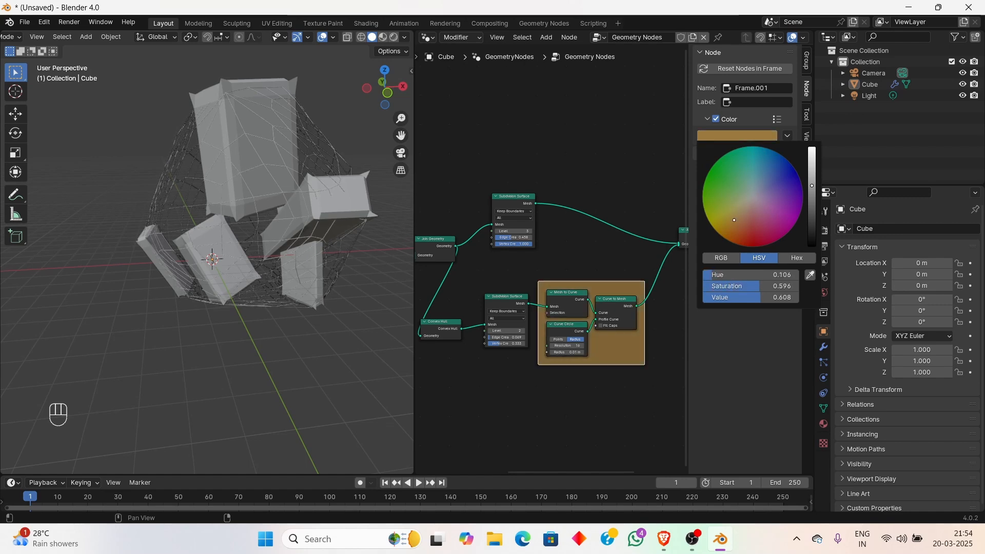
left_click(812, 158)
Move the Convex Hull and lower Subdivision Surface nodes slightly down and away from the orange frame
left_click_drag(526, 207, 571, 177)
scroll(480, 221, "down", 11)
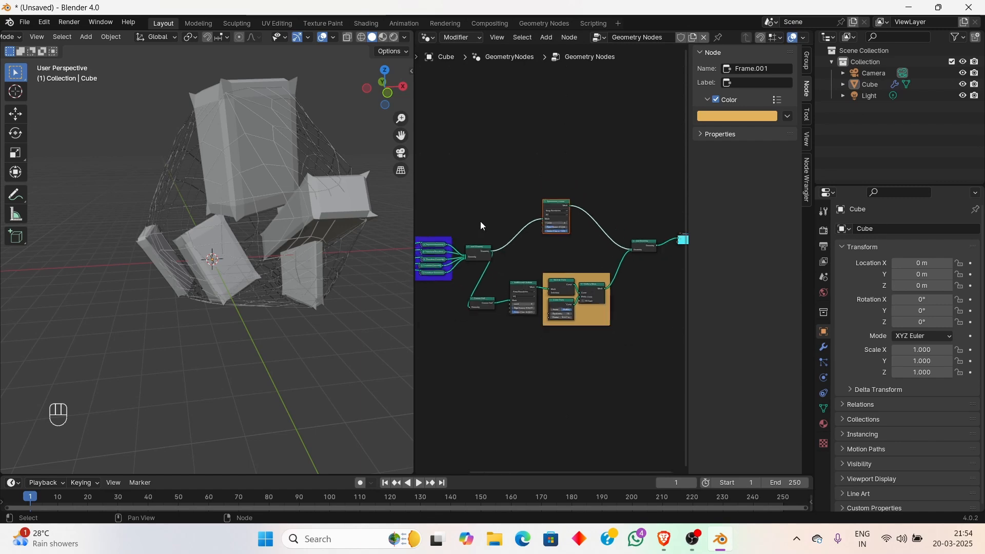
scroll(510, 273, "up", 9)
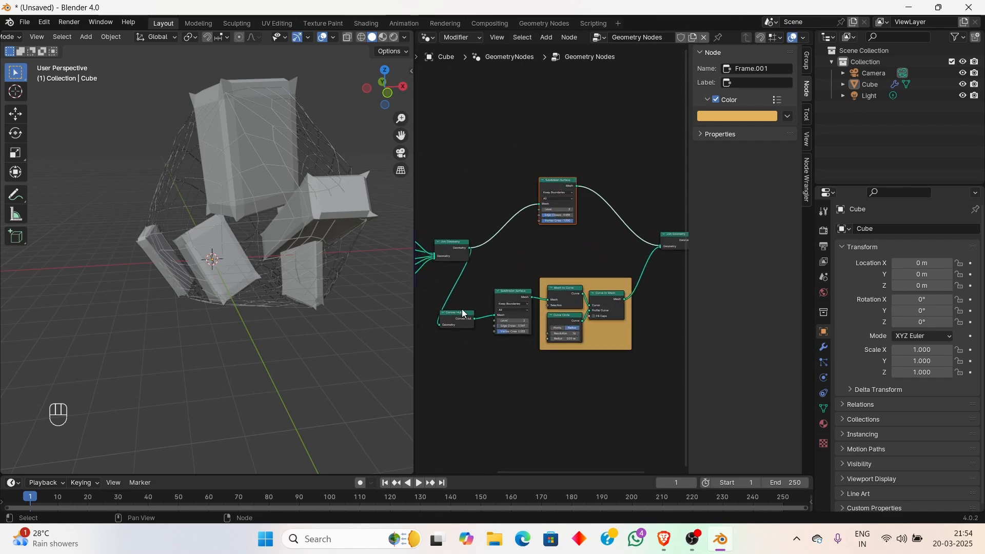
left_click_drag(462, 312, 453, 317)
left_click_drag(514, 295, 499, 313)
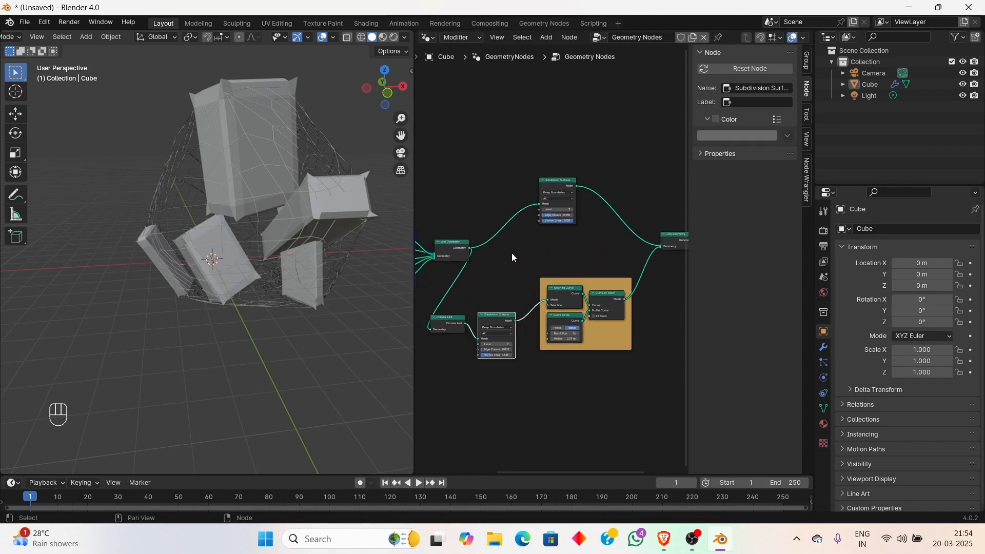
Review the node tree from Group Input through the blue frame of transforms and Join Geometry to both Subdivision Surface branches and Group Output
scroll(512, 254, "down", 2)
middle_click_drag(461, 282, 590, 301)
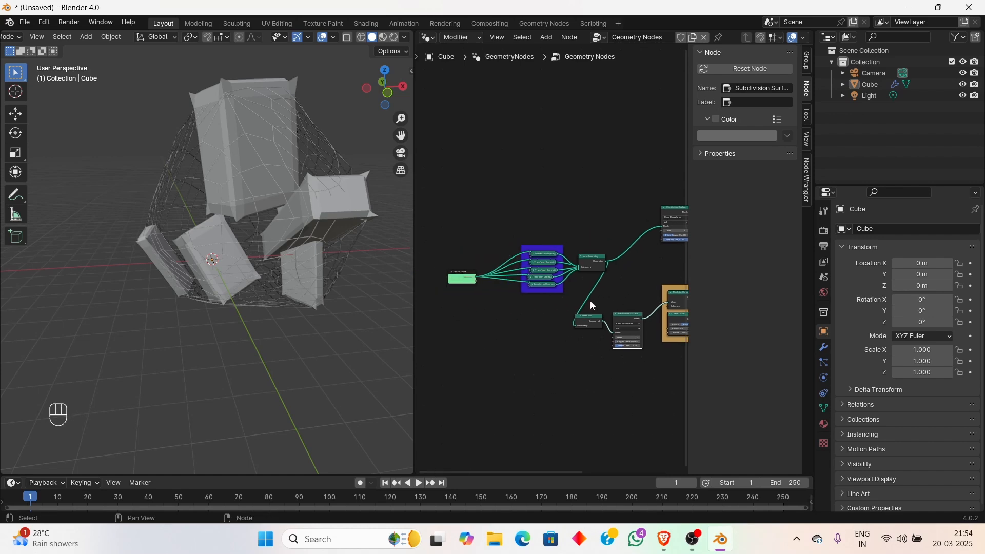
scroll(509, 296, "down", 3)
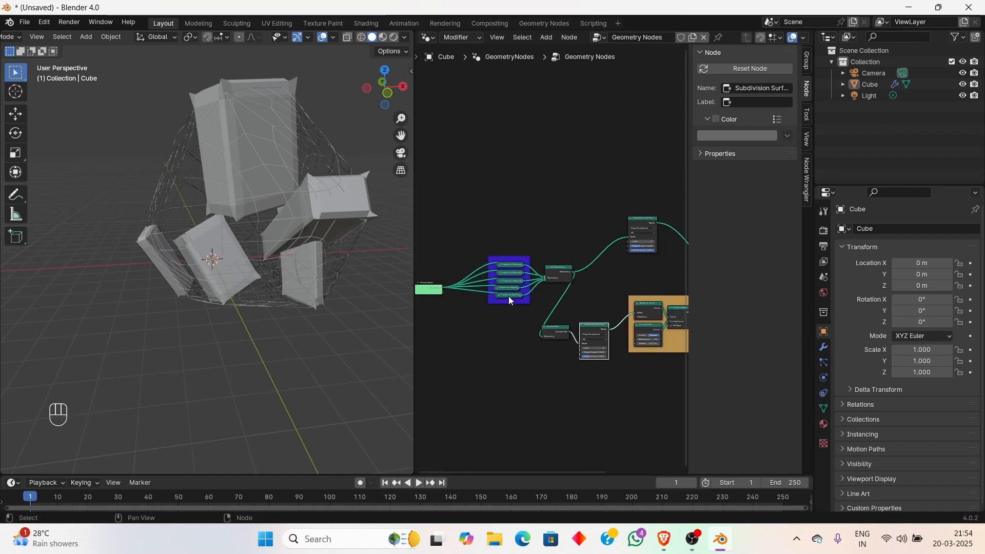
middle_click_drag(571, 295, 502, 324)
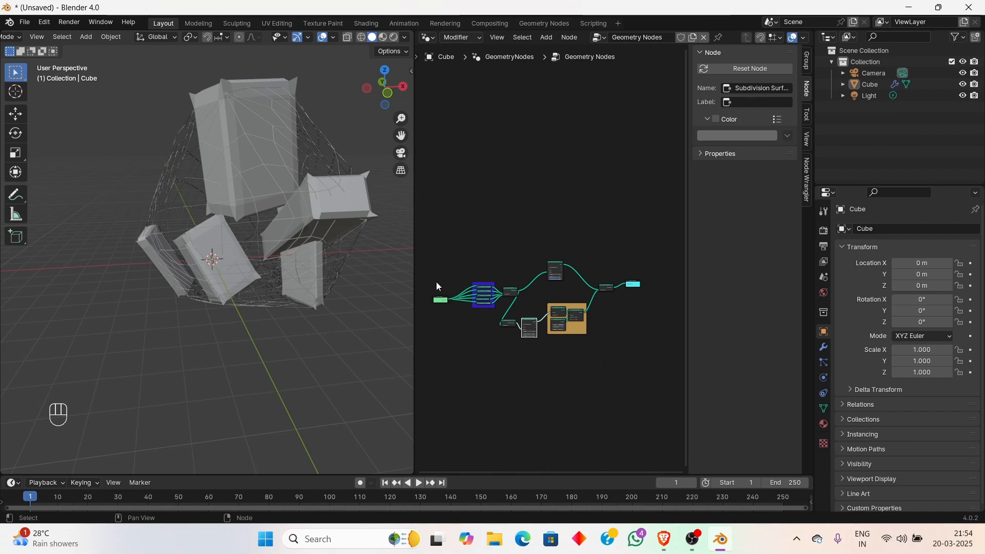
left_click(440, 299)
left_click(635, 284)
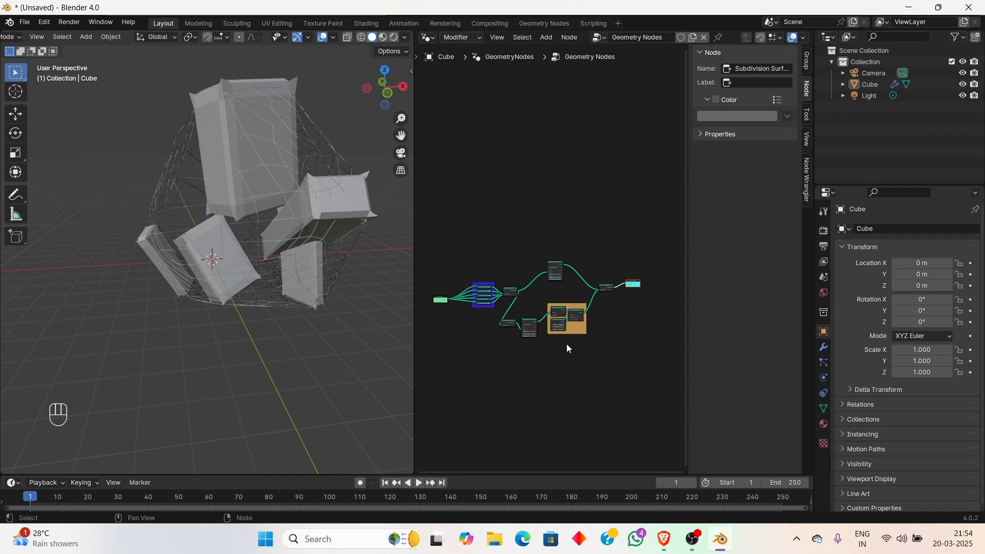
scroll(494, 316, "up", 5)
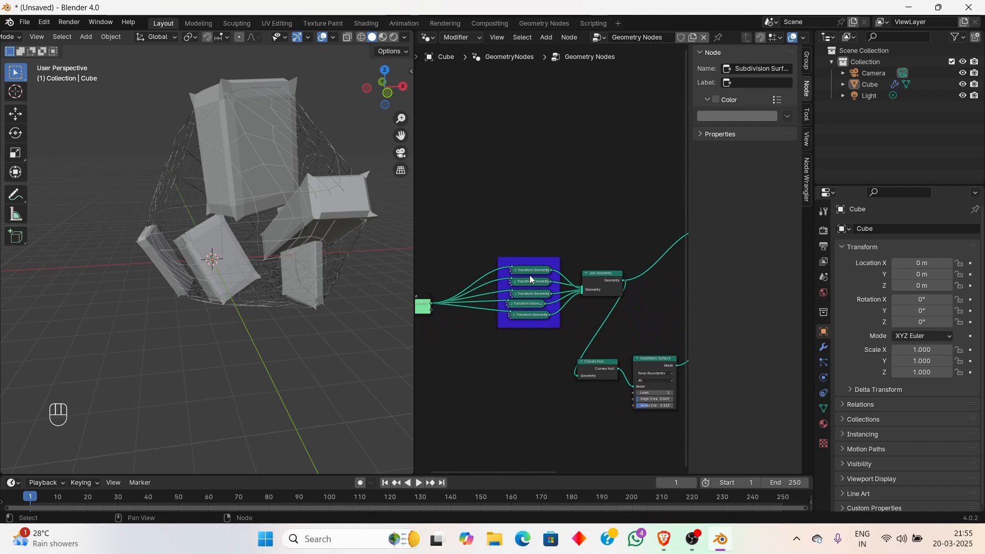
left_click_drag(492, 240, 552, 340)
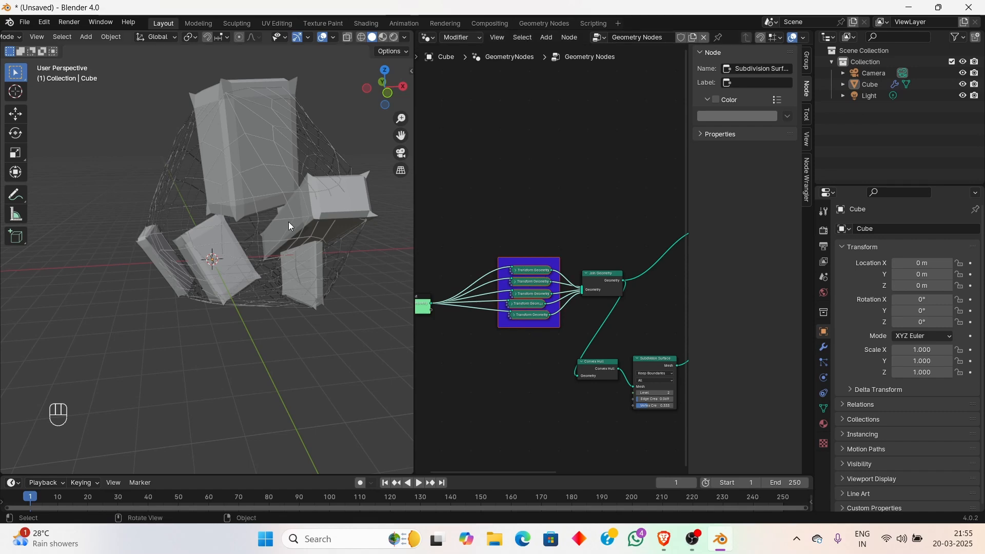
middle_click_drag(528, 282, 490, 280, "shift")
scroll(490, 279, "down", 2)
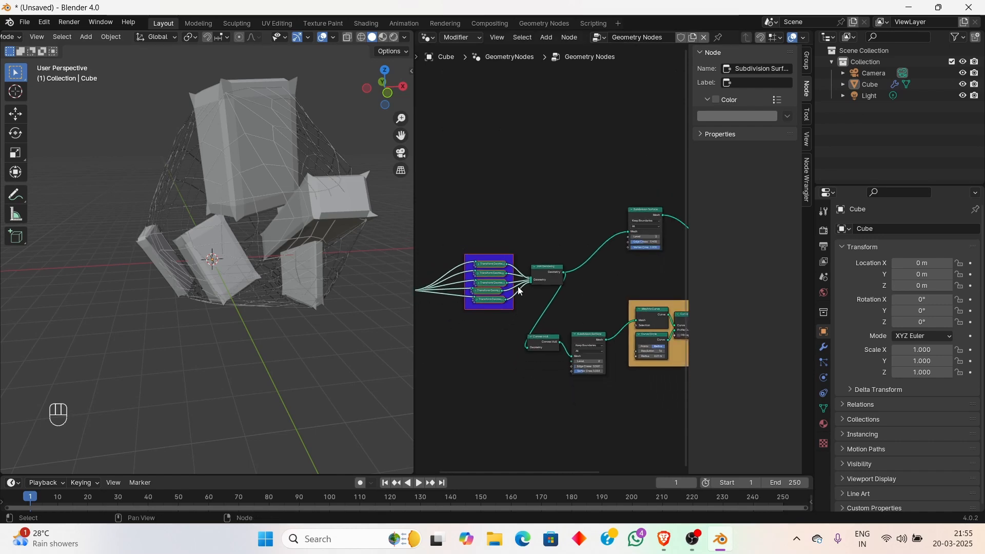
left_click(547, 277)
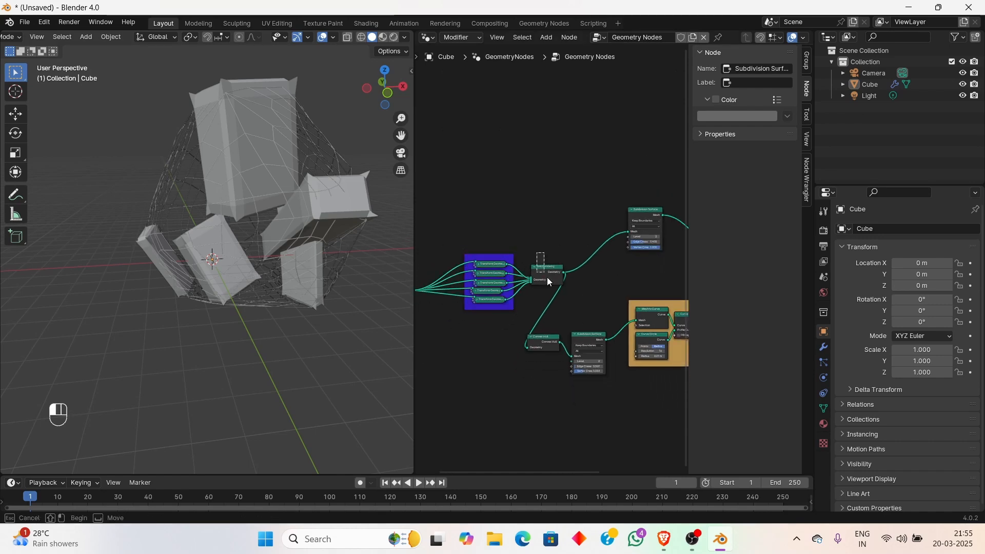
middle_click_drag(553, 297, 496, 287, "shift")
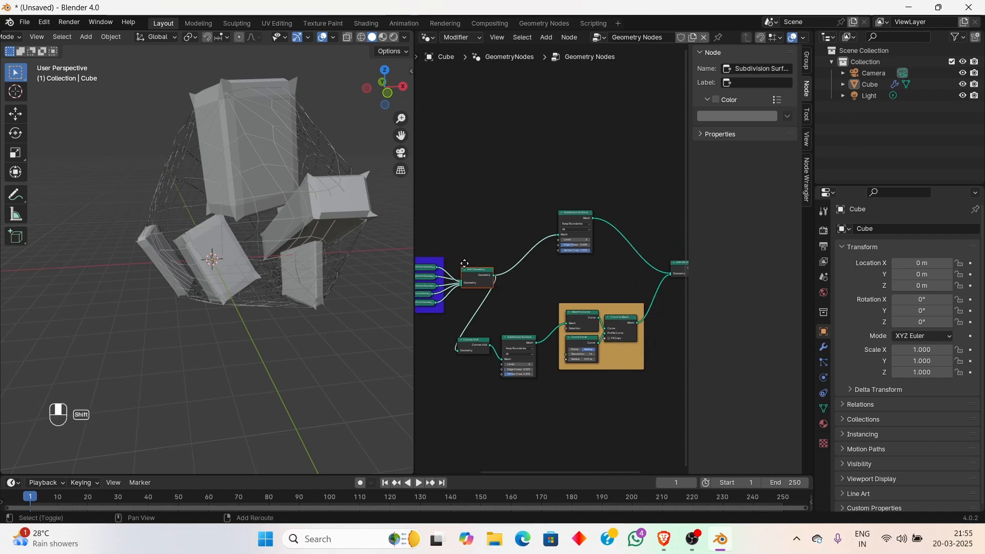
middle_click_drag(421, 306, 491, 310, "shift")
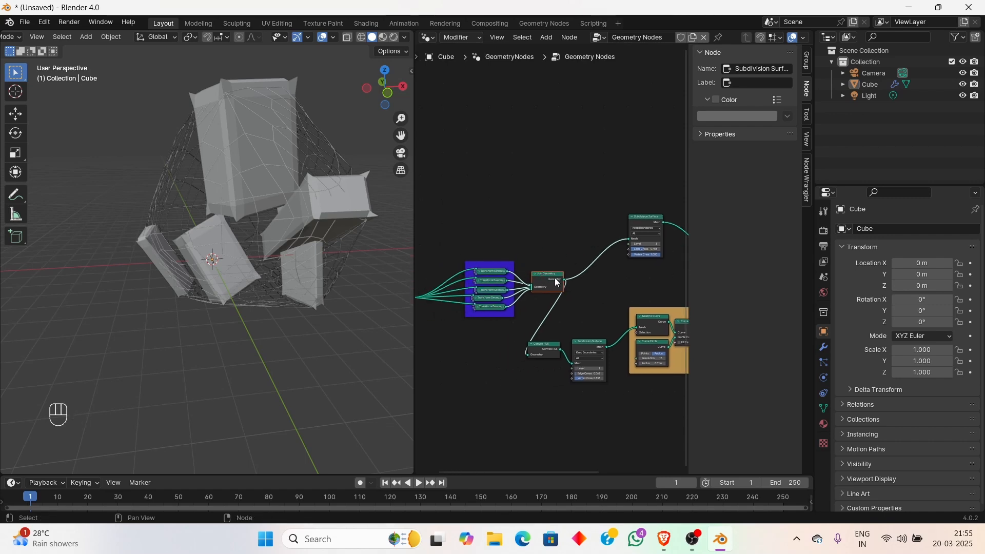
middle_click_drag(605, 259, 503, 294, "shift")
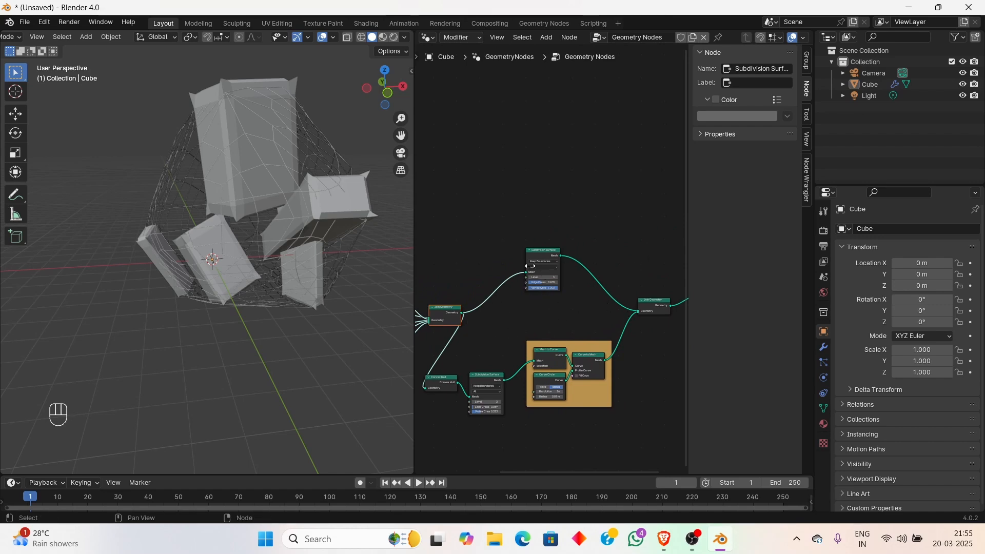
Move the orange frame, lower Subdivision Surface and Convex Hull nodes further down to widen the gap between the two branches
left_click_drag(559, 342, 571, 375)
left_click_drag(490, 373, 509, 389)
left_click_drag(445, 381, 460, 389)
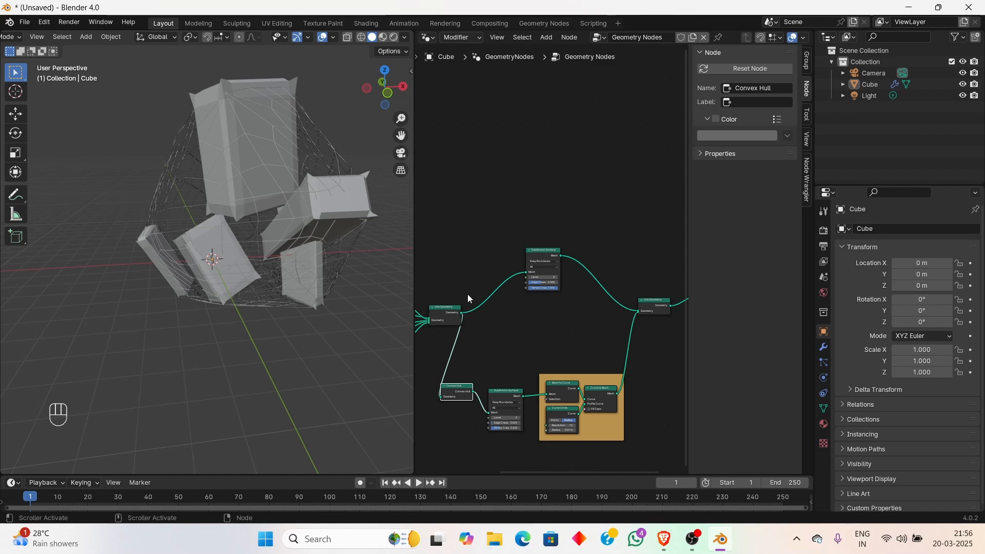
Compare the upper Subdivision Surface branch and the Convex Hull branch with the model, viewing it from another angle
scroll(509, 257, "down", 3)
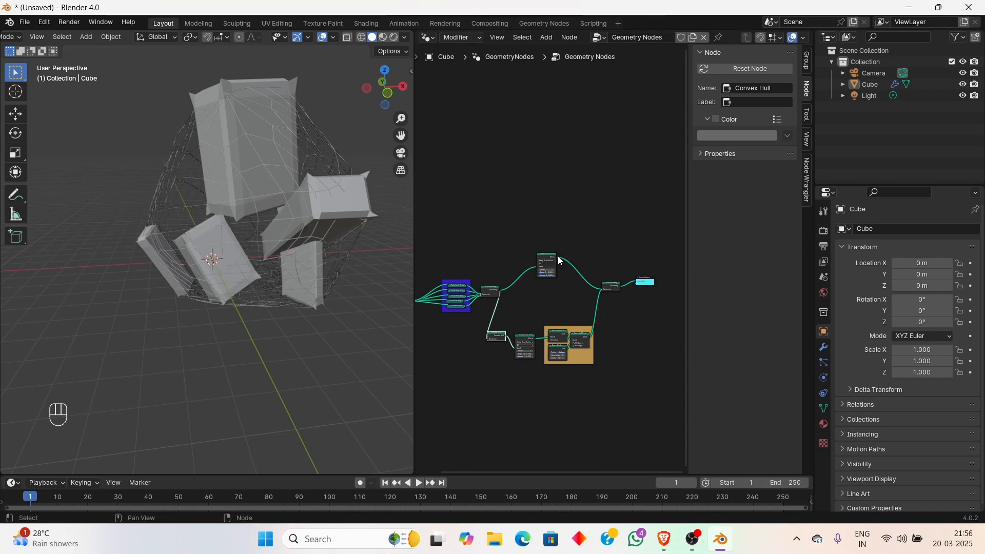
scroll(559, 256, "up", 2)
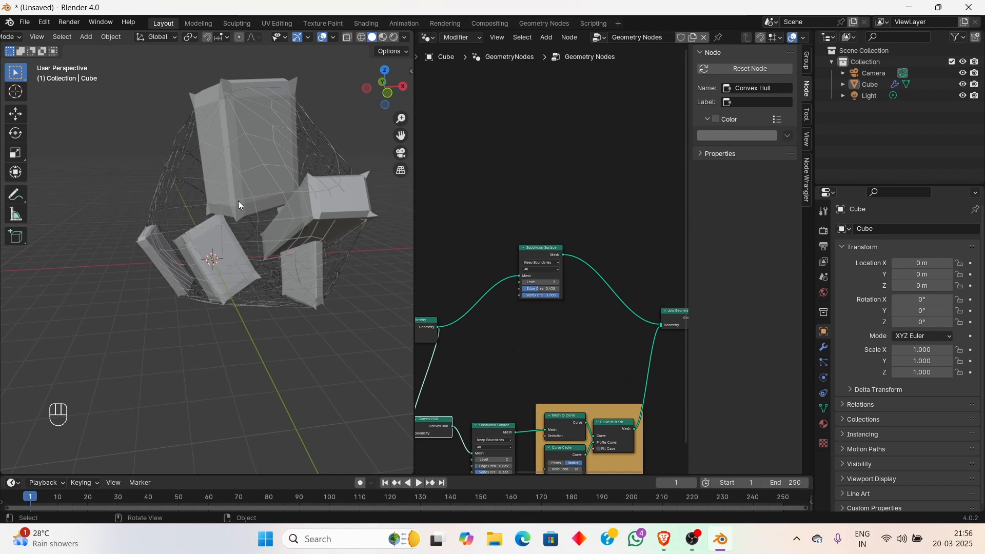
middle_click_drag(525, 285, 487, 236)
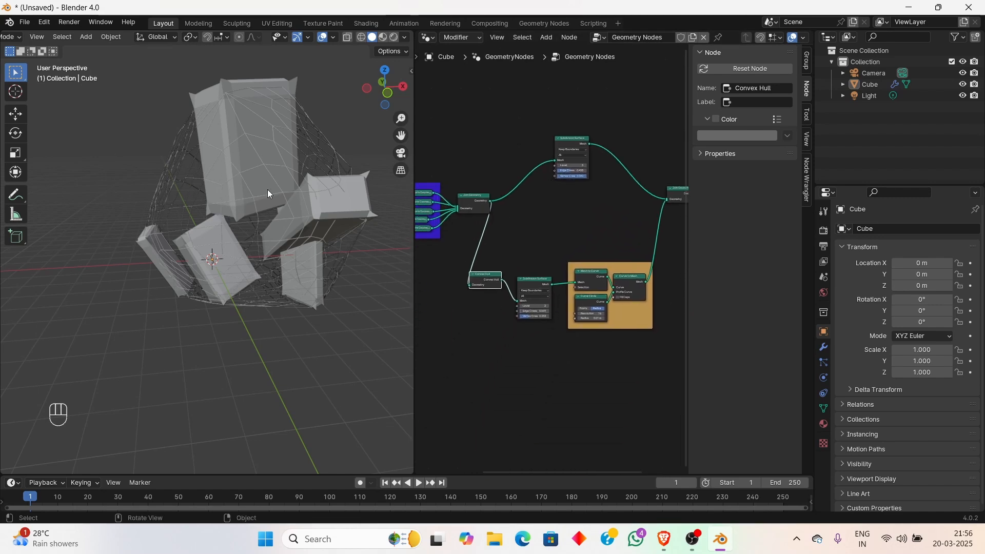
scroll(513, 255, "down", 2)
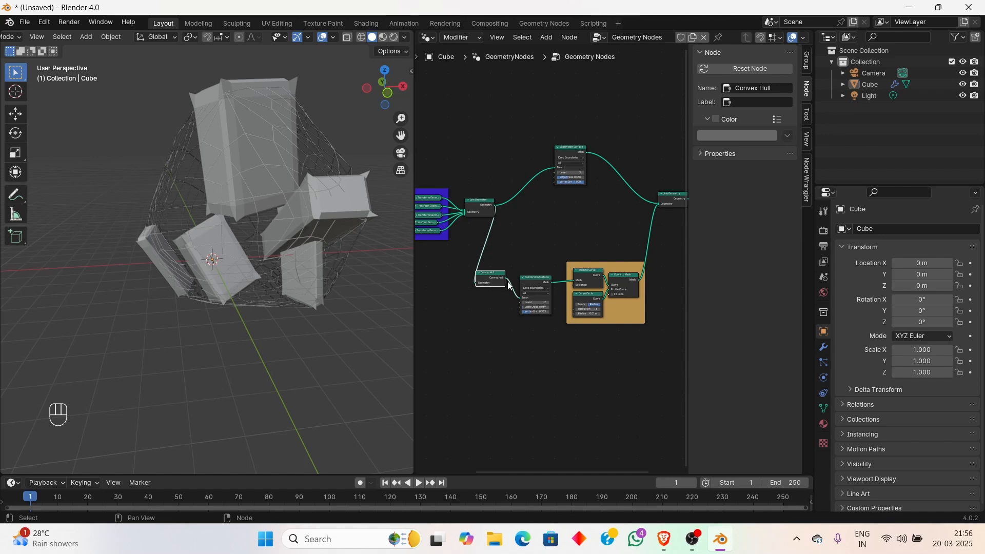
scroll(532, 303, "up", 2)
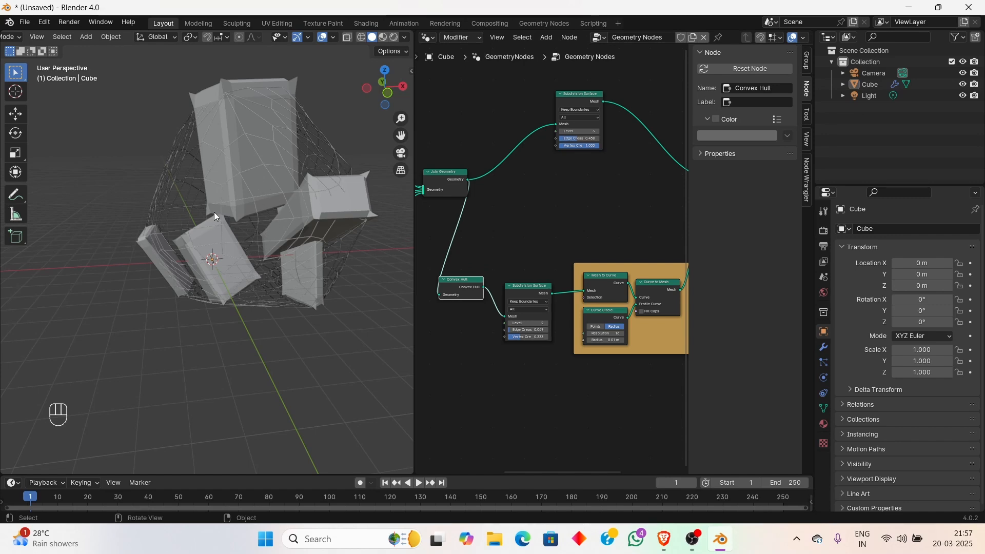
middle_click_drag(308, 145, 281, 164)
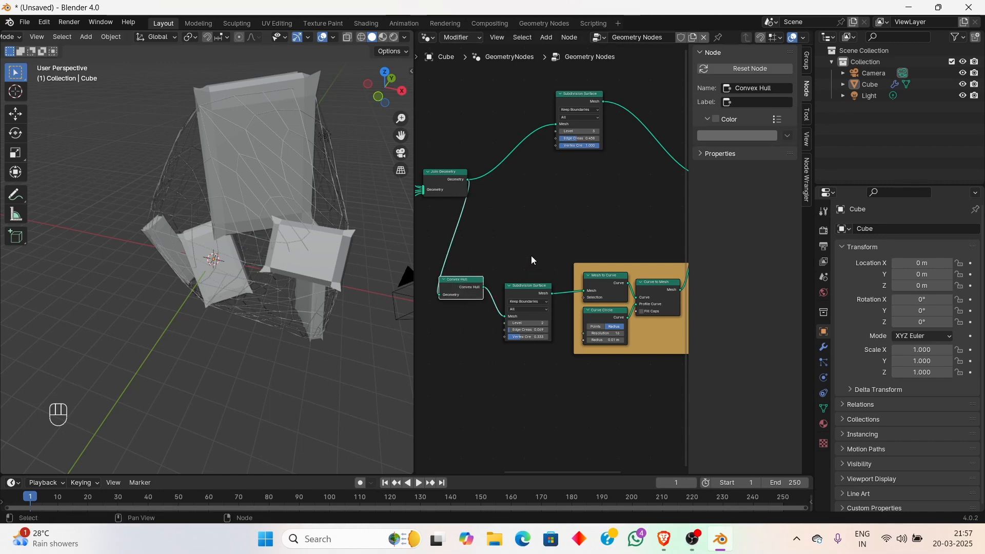
left_click_drag(532, 256, 500, 334)
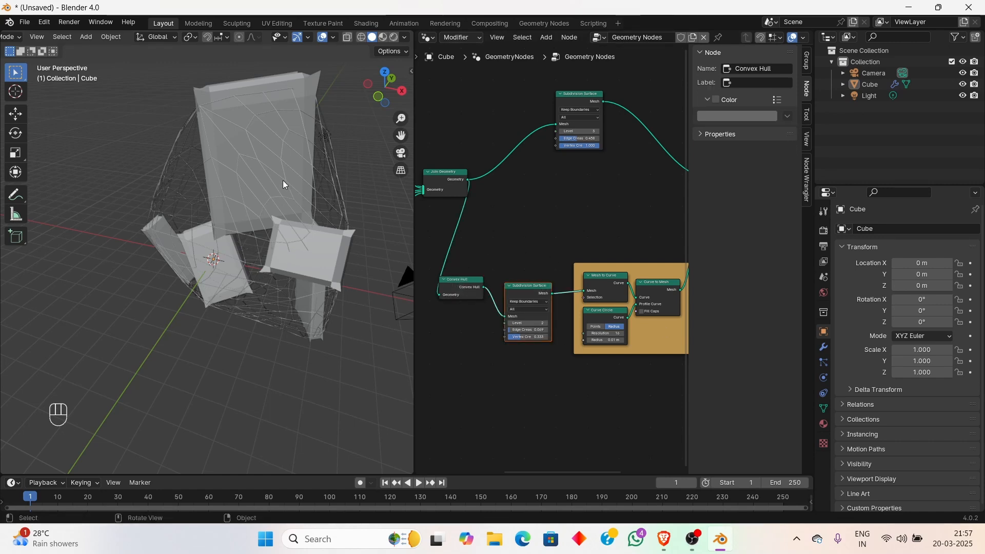
Examine the Mesh to Curve, Curve Circle and Curve to Mesh nodes in the orange frame and their link to the final Join Geometry
middle_click_drag(589, 345, 482, 343)
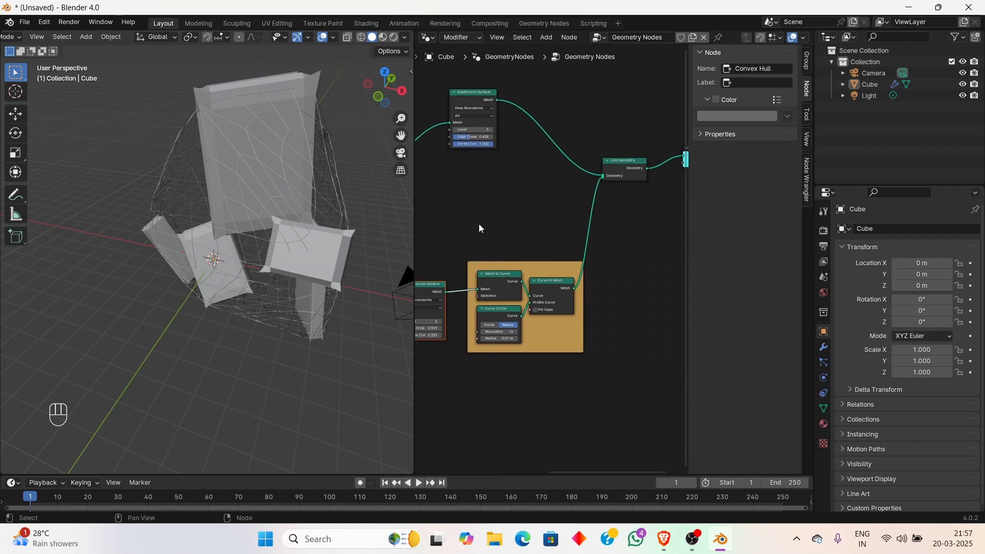
left_click_drag(480, 228, 568, 343)
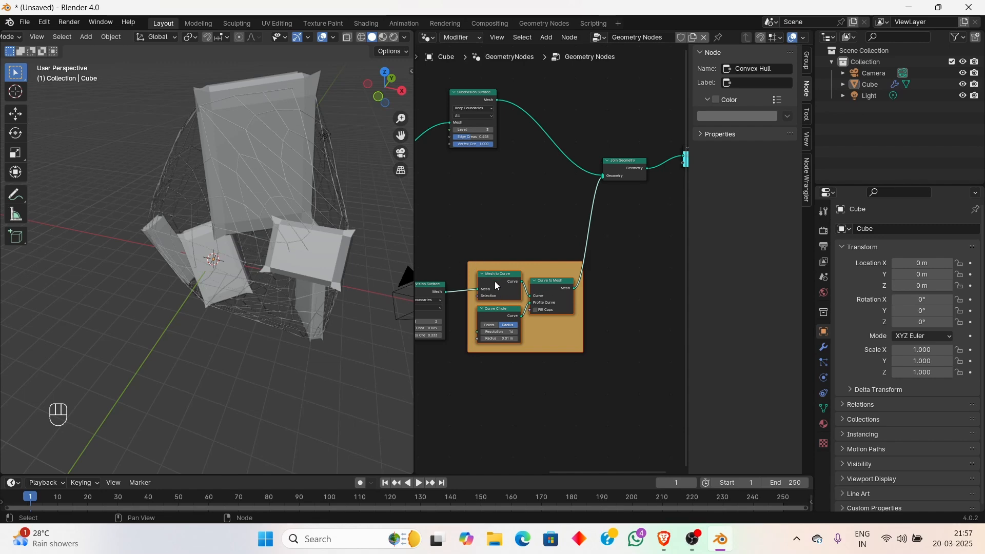
middle_click_drag(455, 217, 465, 228)
scroll(465, 228, "down", 4)
middle_click_drag(536, 271, 564, 278)
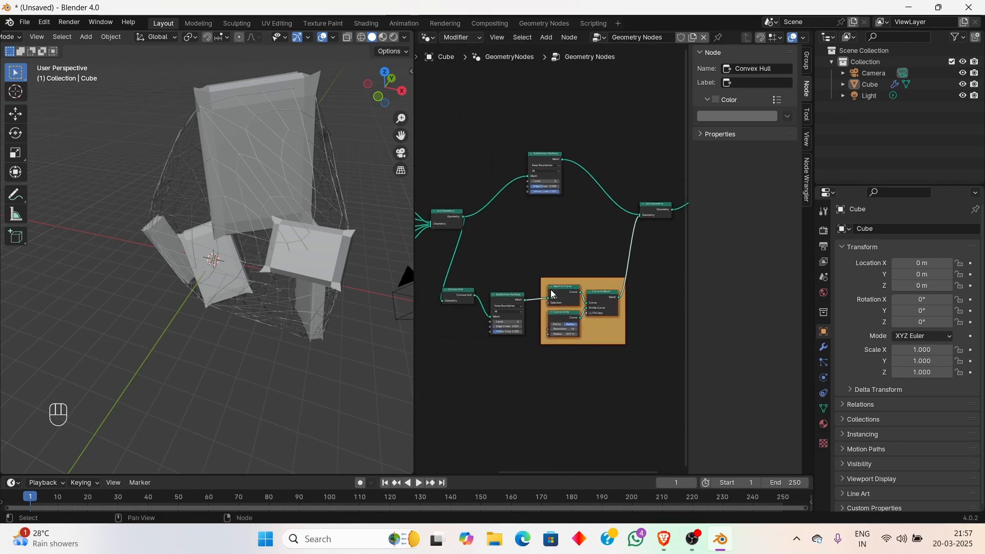
scroll(487, 236, "down", 2)
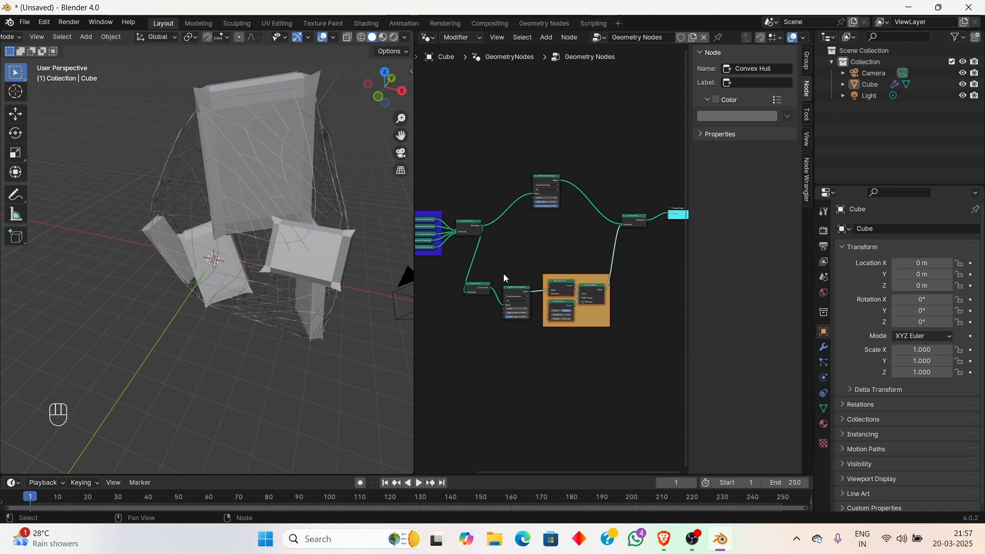
scroll(558, 320, "up", 4)
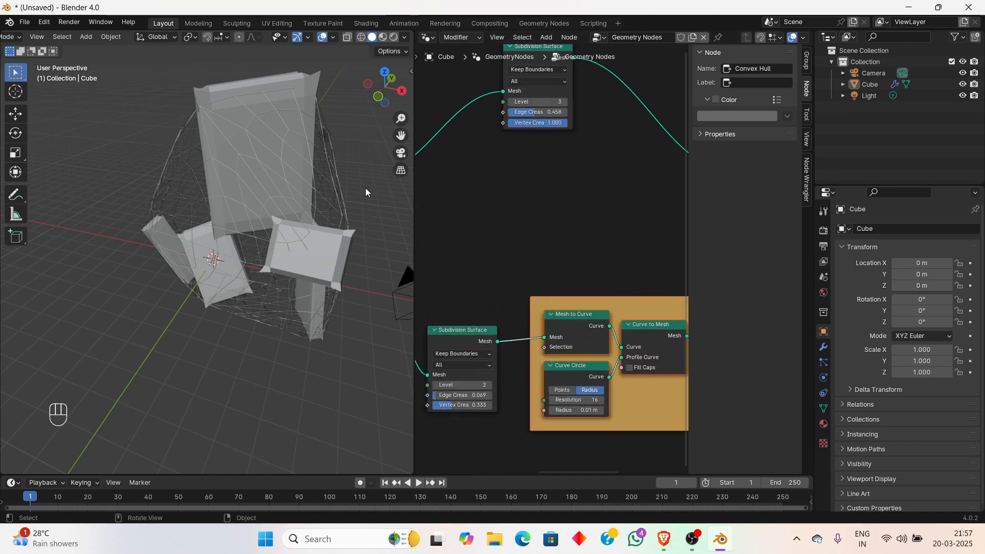
scroll(558, 321, "down", 1)
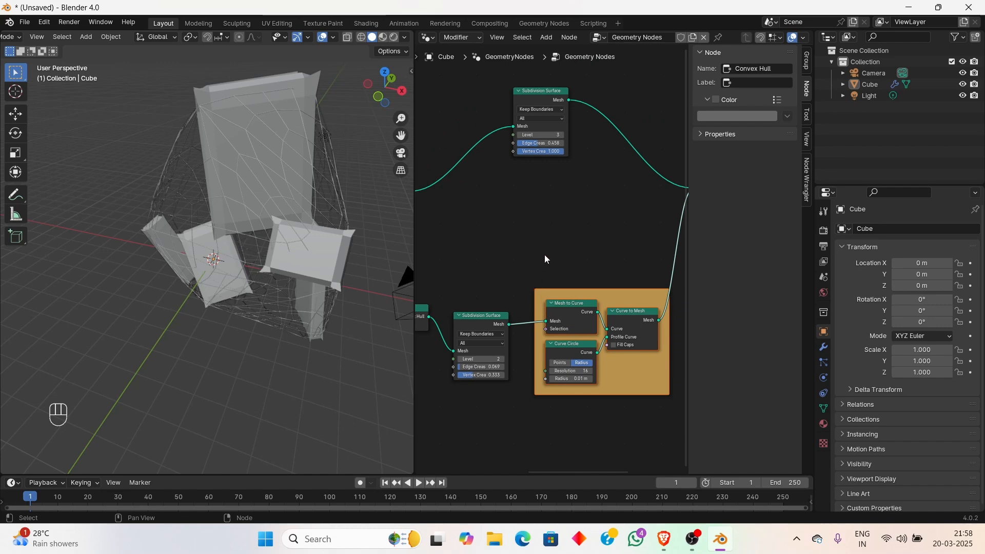
middle_click_drag(602, 287, 497, 302)
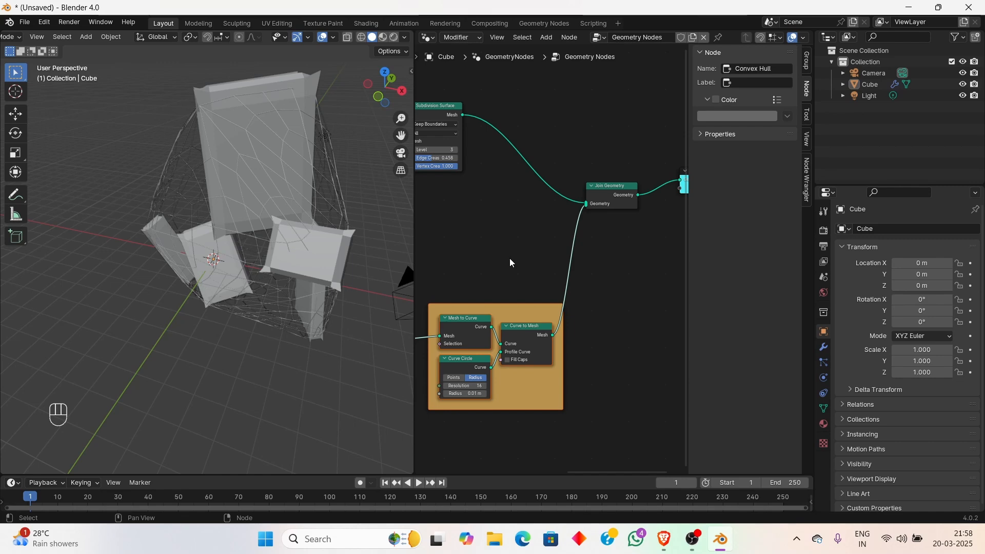
middle_click_drag(525, 244, 574, 282)
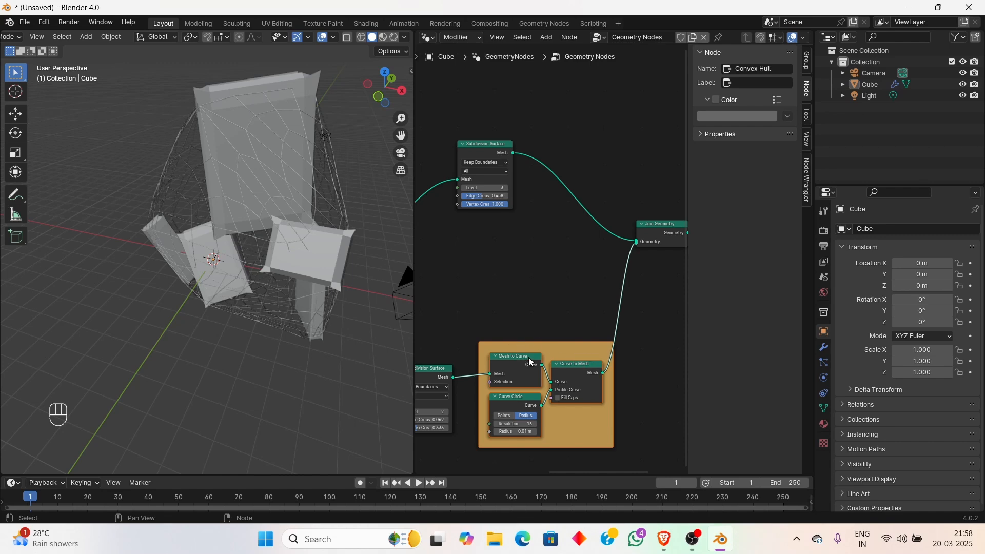
mouse_move(581, 225)
middle_mouse_down()
mouse_move(555, 237)
mouse_move(629, 220)
mouse_move(574, 218)
middle_mouse_up()
middle_click_drag(588, 384, 610, 310)
scroll(567, 358, "up", 4)
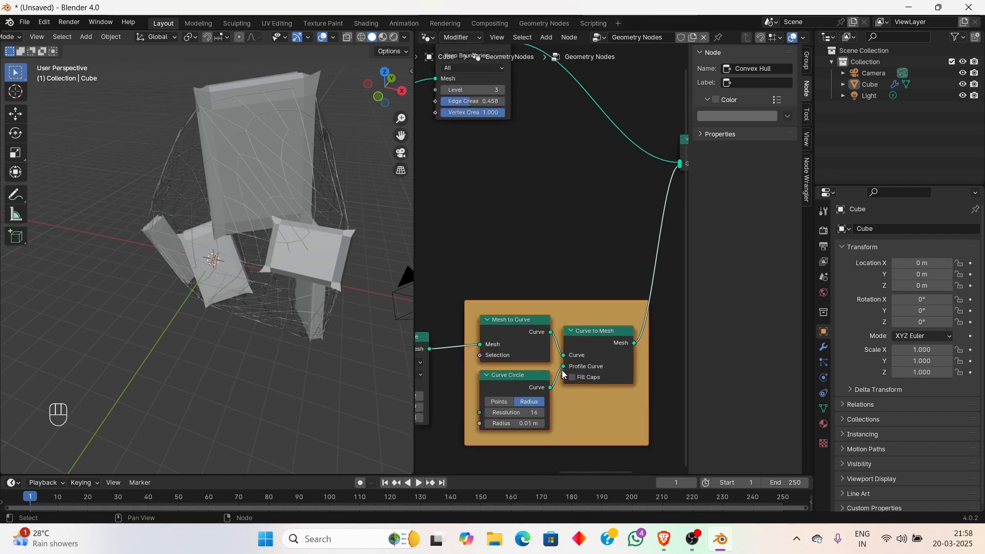
Inspect the tube wireframe up close and follow both branches through the final Join Geometry to the Group Output
scroll(310, 253, "up", 5)
scroll(373, 270, "down", 3)
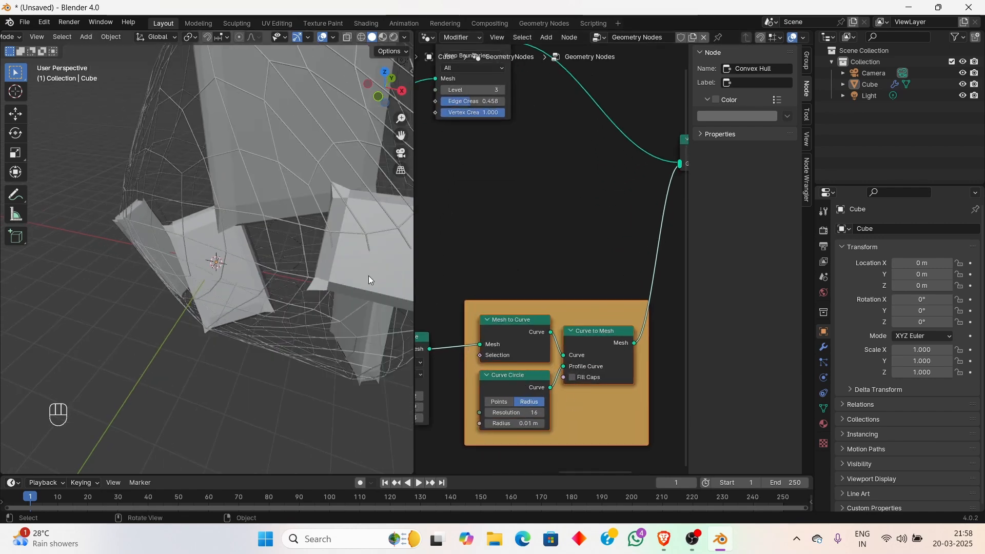
scroll(549, 349, "up", 1)
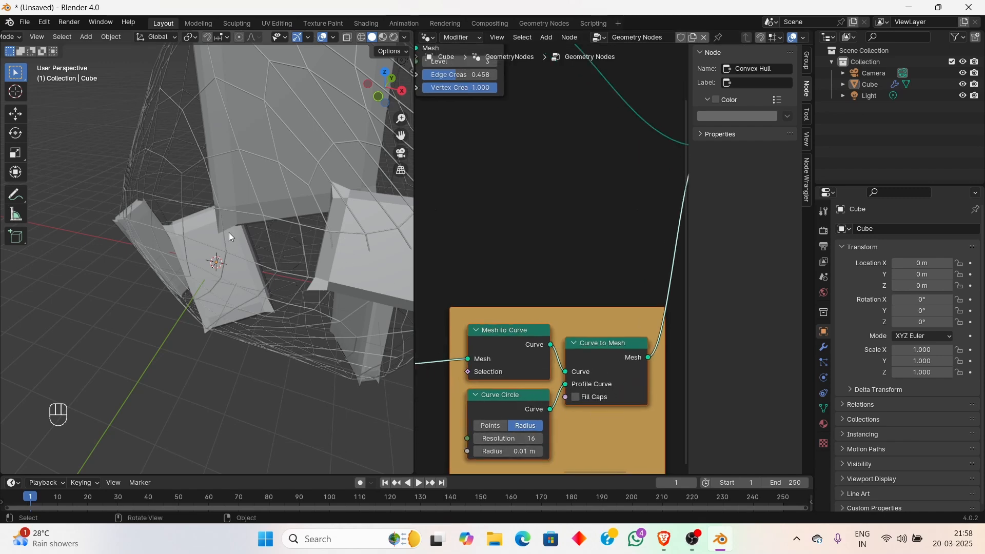
scroll(229, 233, "down", 3)
scroll(549, 254, "down", 1)
middle_click_drag(629, 253, 500, 260)
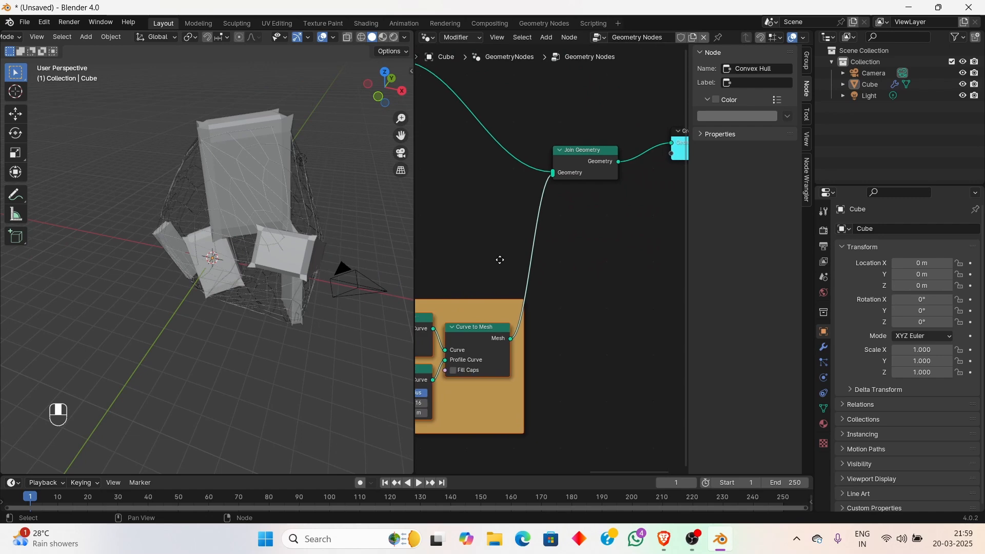
middle_click_drag(493, 306, 568, 308)
scroll(644, 190, "down", 2)
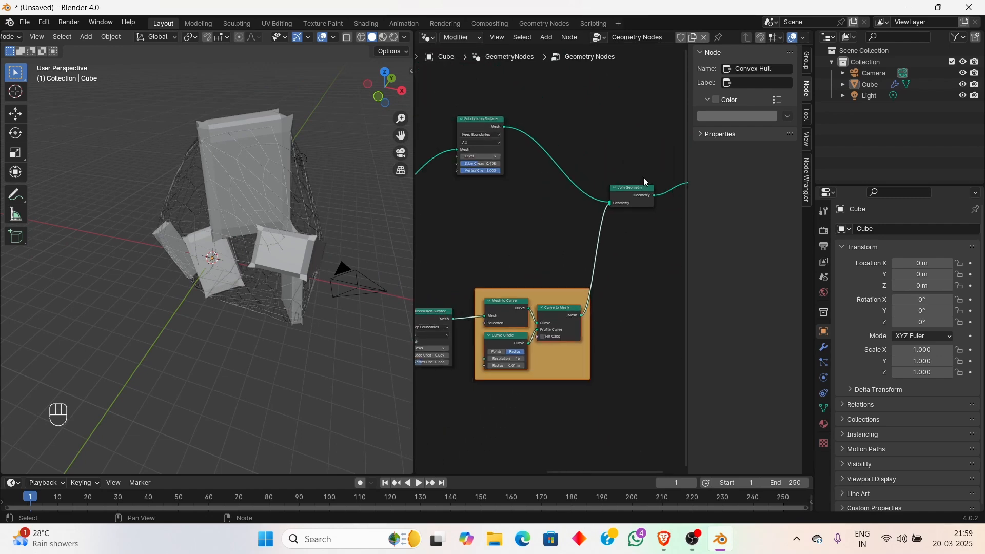
middle_click_drag(645, 180, 582, 233)
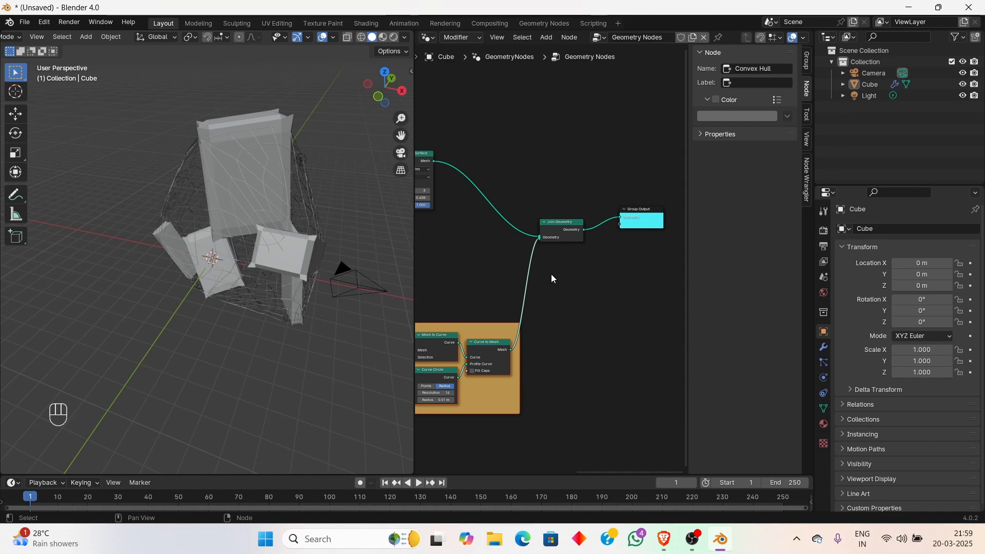
middle_click_drag(552, 278, 626, 306)
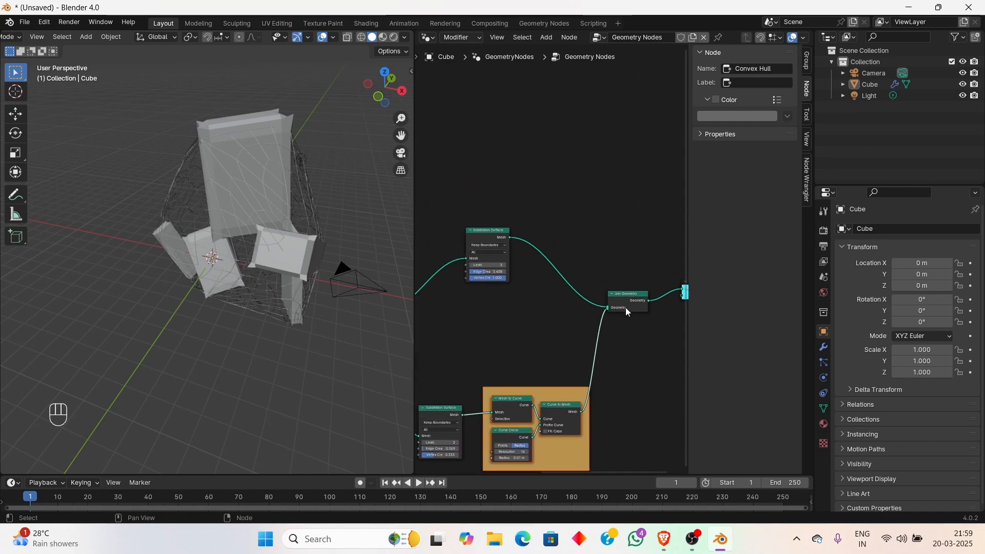
scroll(559, 307, "down", 1)
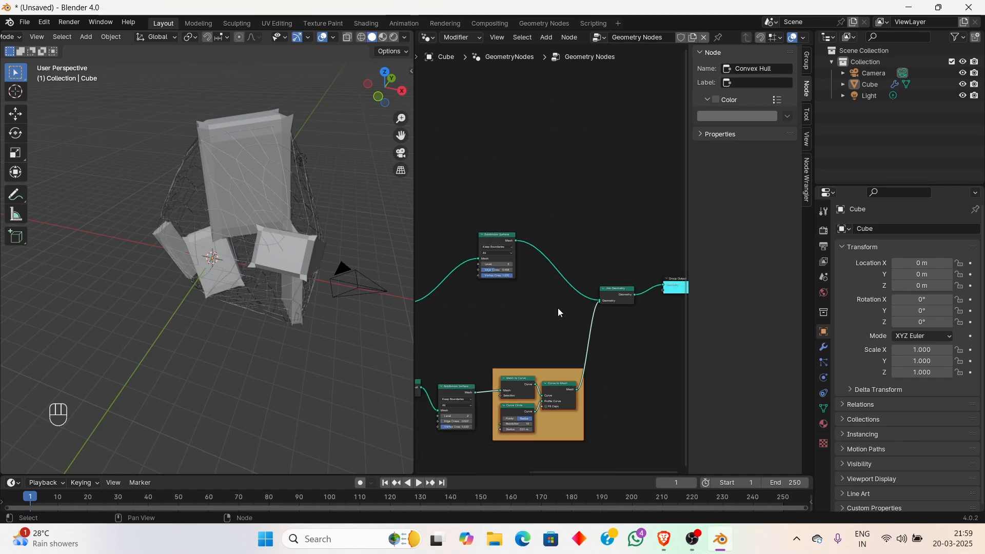
Move the lower Subdivision Surface and Convex Hull nodes apart to make room on the link between them
middle_click_drag(528, 271, 734, 226)
middle_click_drag(602, 322, 484, 202)
scroll(503, 307, "up", 7)
left_click_drag(545, 272, 579, 326)
left_click_drag(468, 263, 409, 265)
scroll(517, 251, "down", 3)
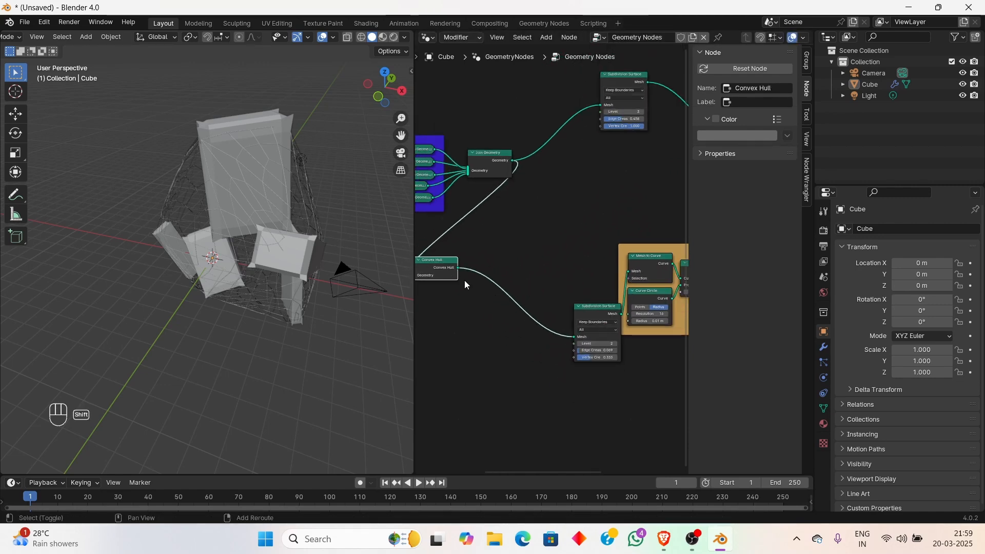
Insert a Transform Geometry node on the link between Convex Hull and the lower Subdivision Surface
key("shift+a")
left_click(454, 91)
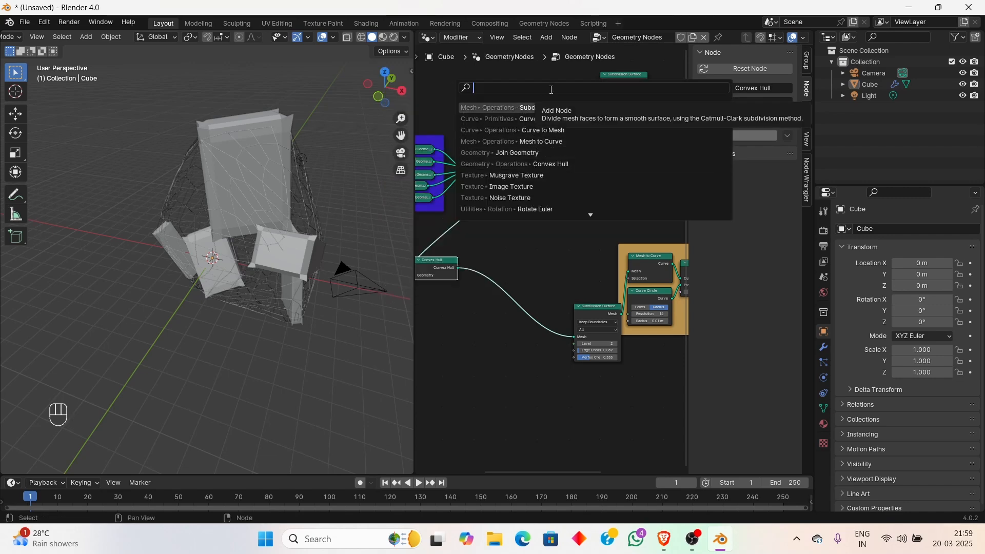
type("trans")
key("Return")
left_click(485, 259)
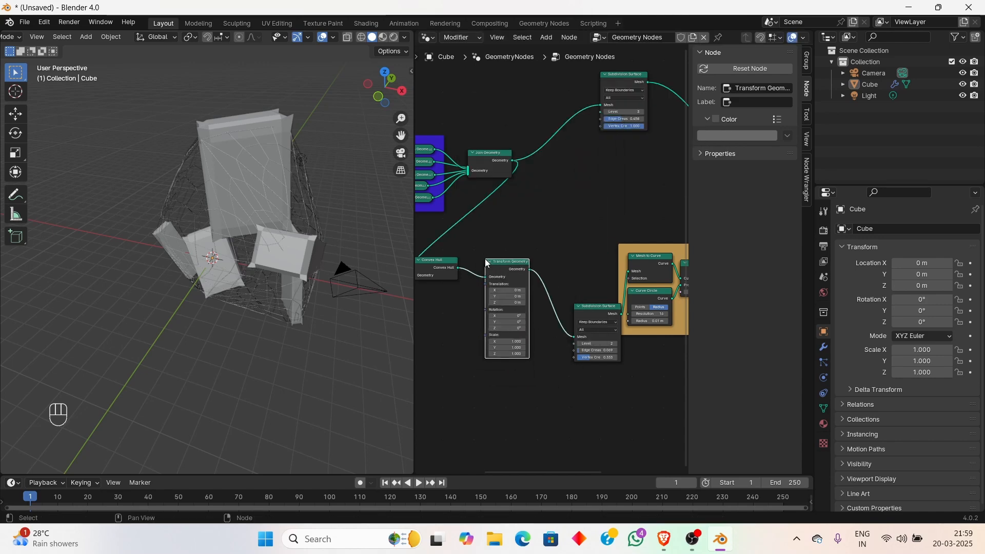
Set the new Transform Geometry's X translation to 0.2 m and its Y rotation to -6.9°
scroll(487, 263, "up", 3)
mouse_move(480, 309)
left_mouse_down()
mouse_move(505, 308)
mouse_move(482, 309)
left_mouse_up()
mouse_move(480, 359)
left_mouse_down()
mouse_move(490, 359)
mouse_move(475, 359)
left_mouse_up()
scroll(542, 239, "down", 2)
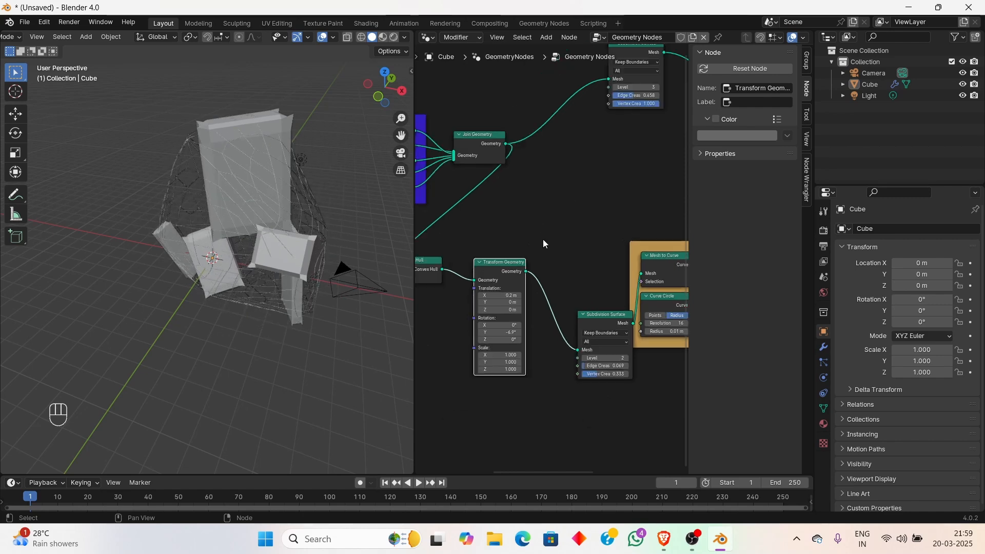
scroll(543, 239, "down", 2)
scroll(444, 213, "down", 2)
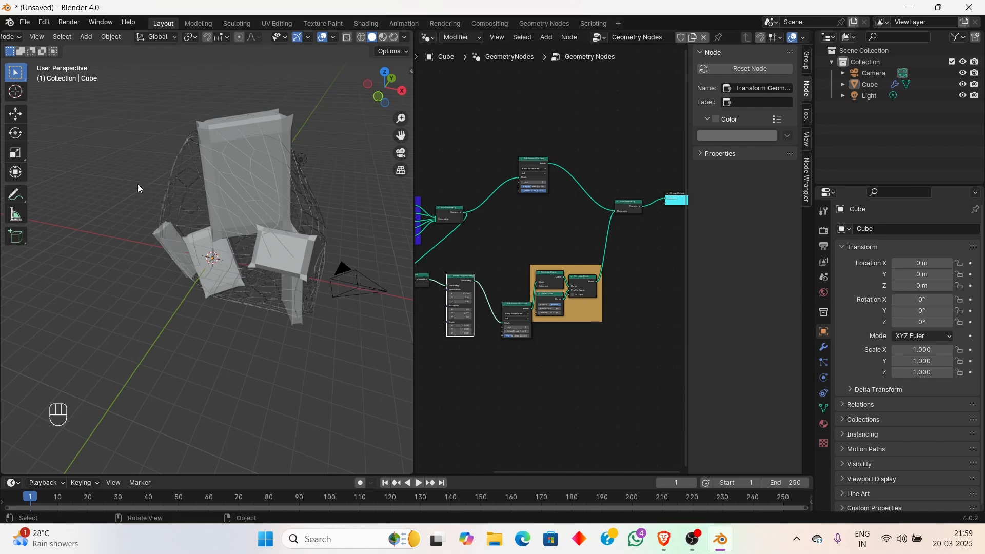
Set the hull's Transform Geometry to a Z rotation of 1.9° and a Y scale of 1.600
scroll(503, 286, "up", 6)
middle_click_drag(456, 272, 580, 237)
scroll(579, 237, "up", 6)
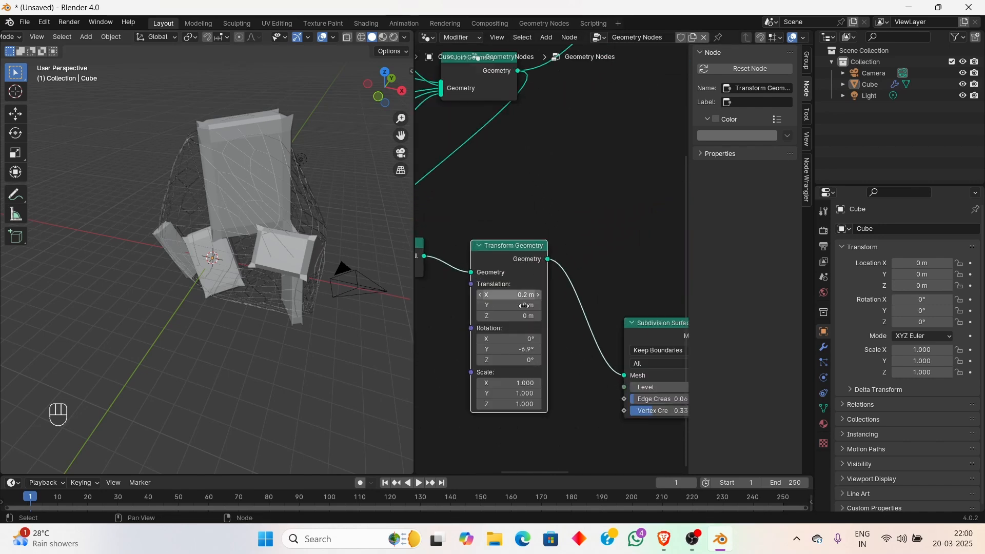
left_click_drag(506, 362, 526, 362)
scroll(551, 254, "down", 3)
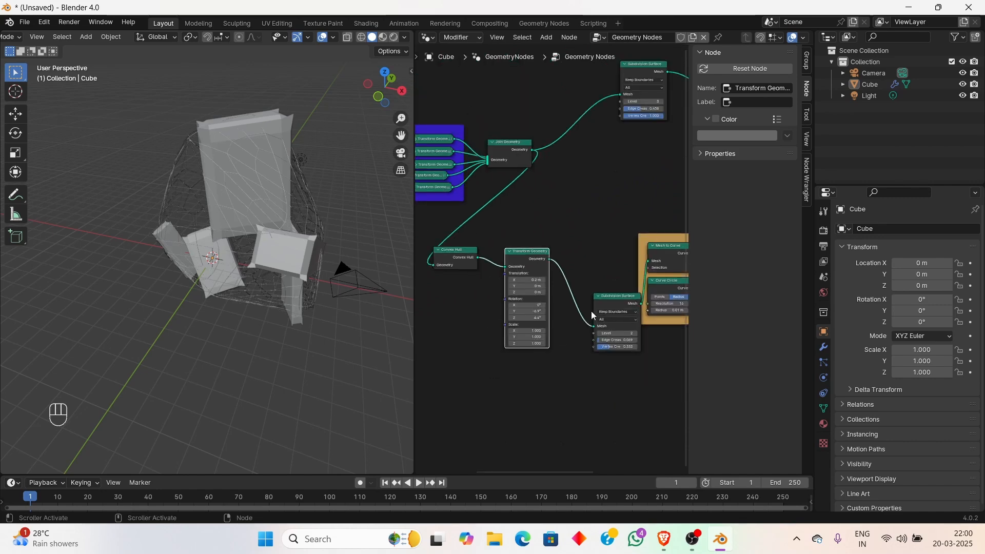
scroll(551, 260, "up", 3)
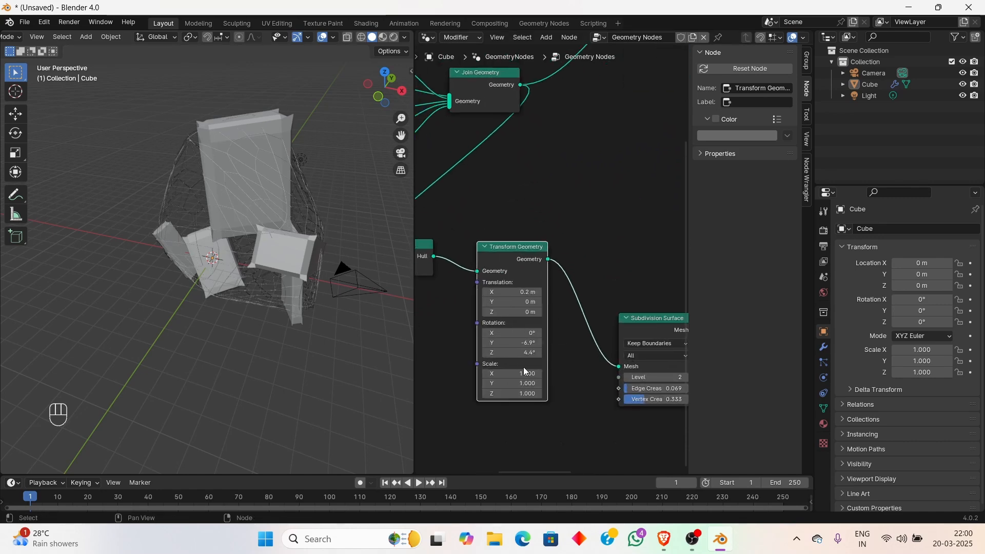
left_click_drag(511, 353, 476, 393)
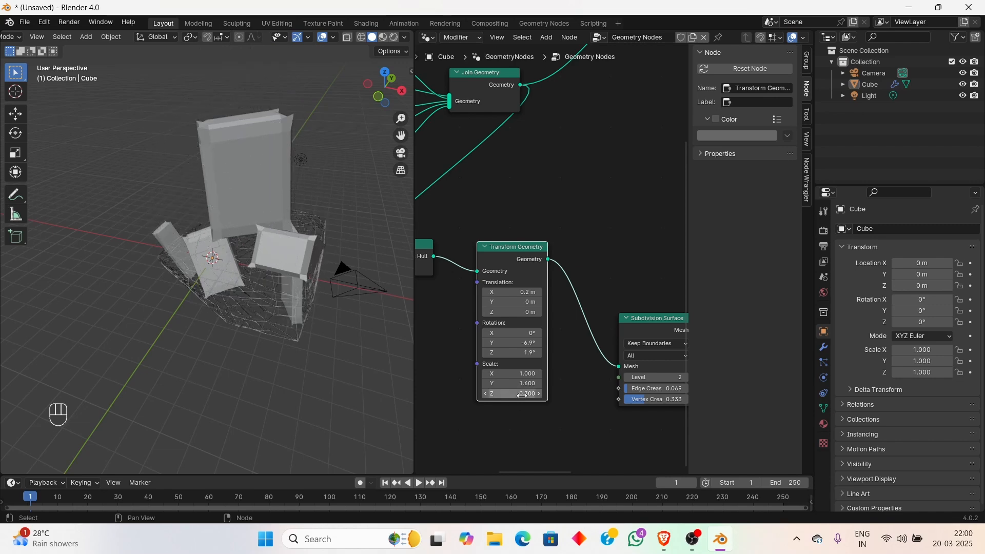
Lower the hull transform's Z scale to 0.200 and return it to 1.000
left_click(485, 394)
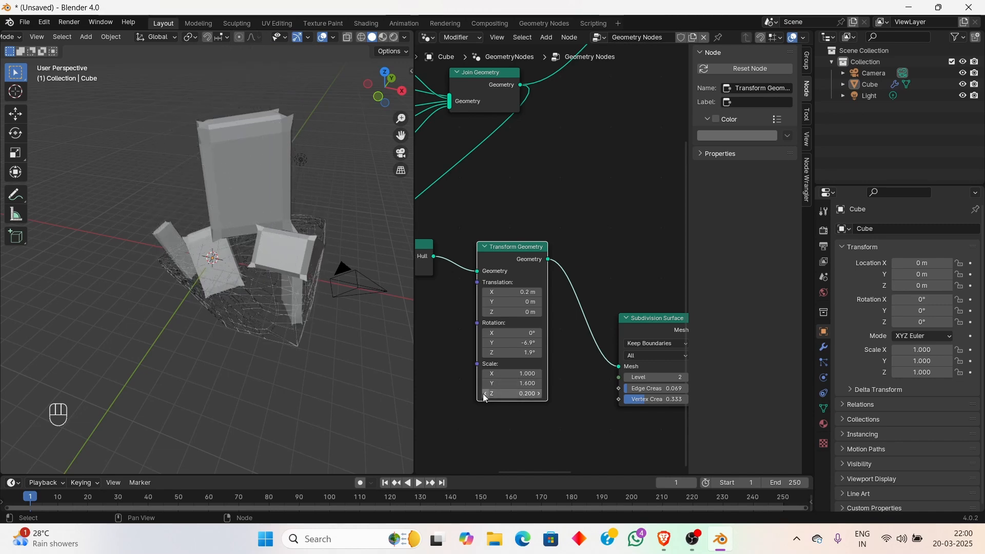
left_click(538, 393)
left_click(538, 393)
left_click(538, 393)
left_click(538, 393)
left_click(538, 393)
left_click(538, 393)
left_click(537, 393)
left_click(538, 394)
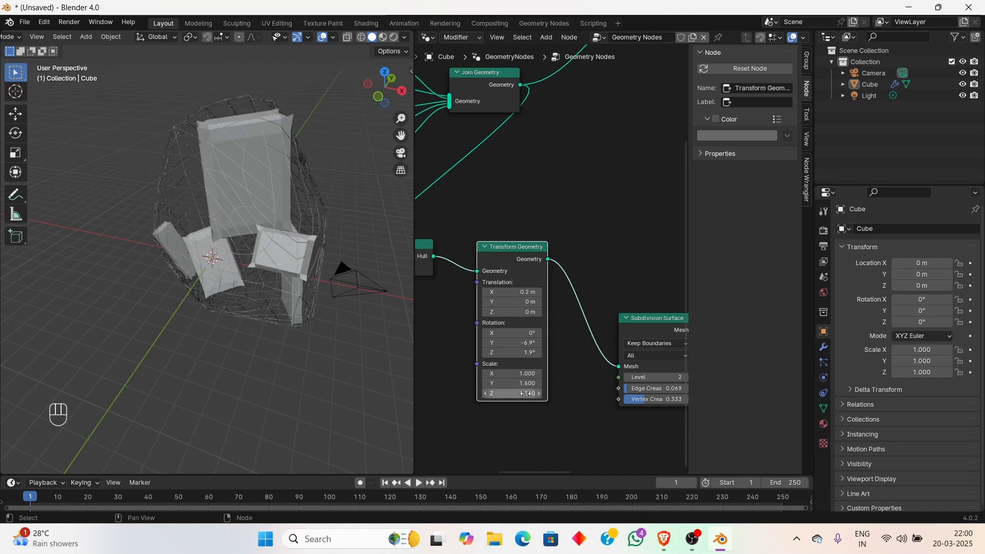
left_click(484, 393)
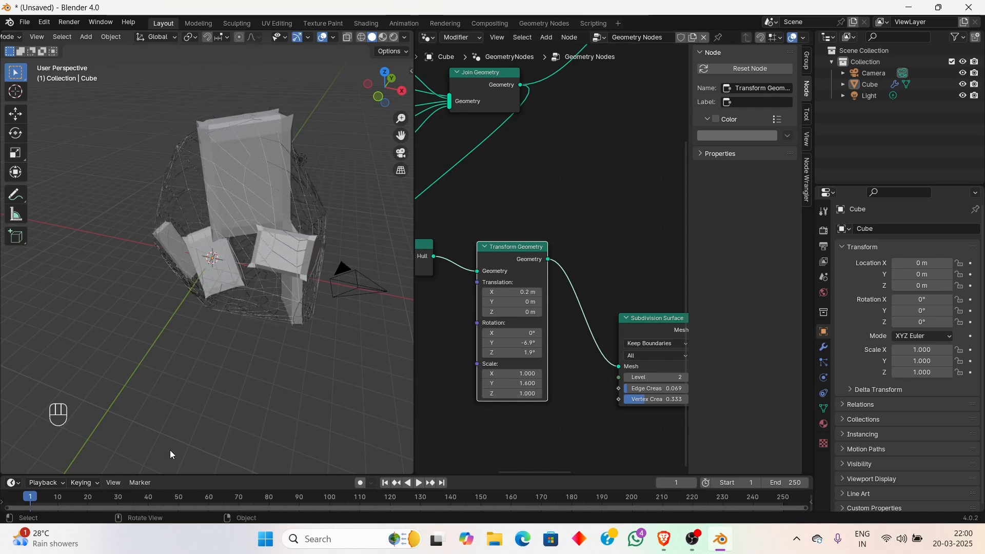
Review the whole node tree from Group Input to Group Output, including the blue frame and the Convex Hull branch
scroll(518, 308, "down", 7)
middle_click_drag(619, 239, 579, 274)
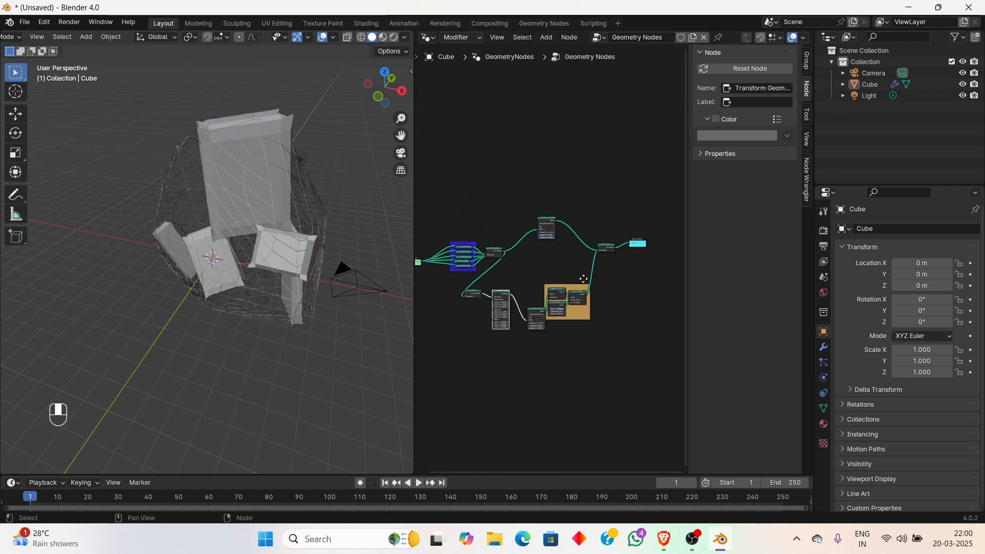
scroll(517, 248, "down", 2)
left_click(435, 257)
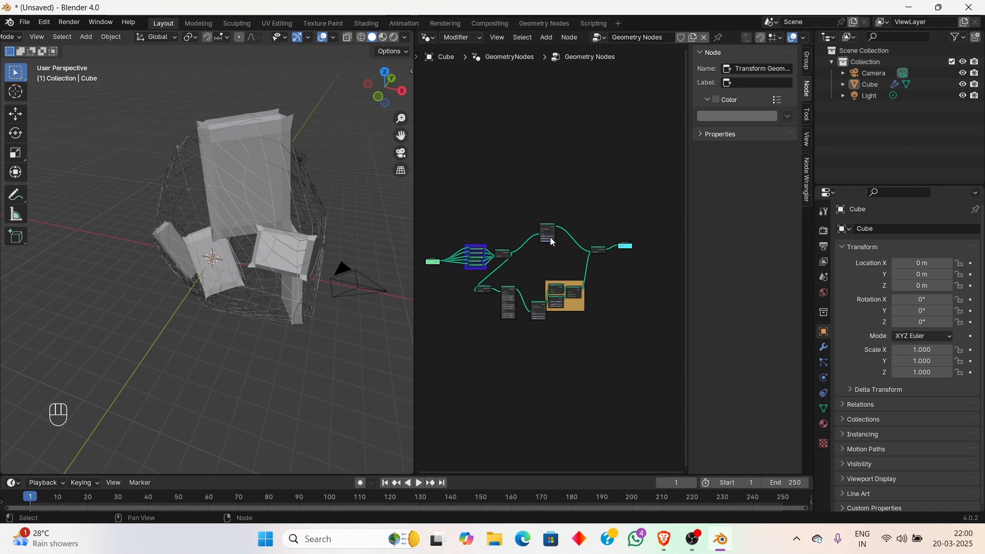
left_click(624, 246)
left_click_drag(457, 221, 478, 278)
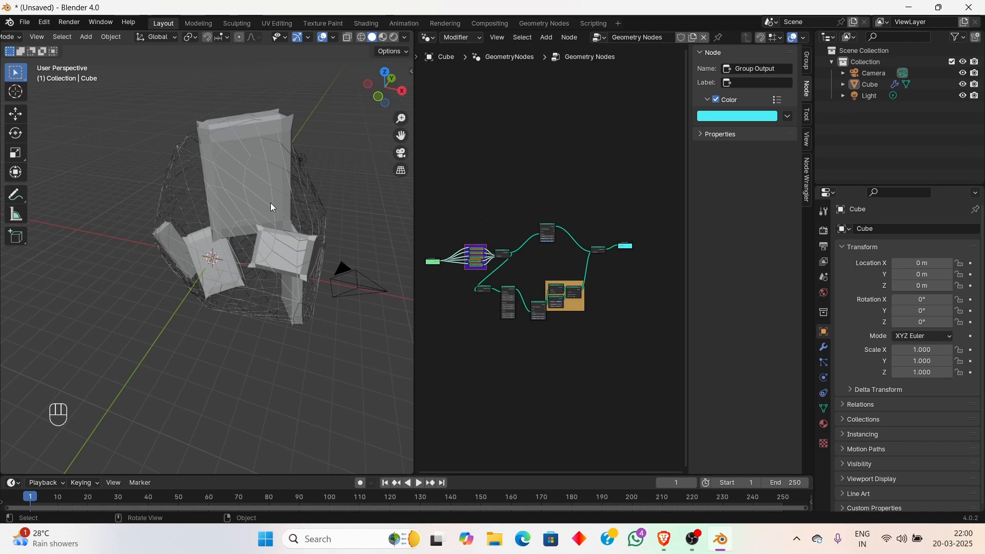
scroll(500, 321, "up", 5)
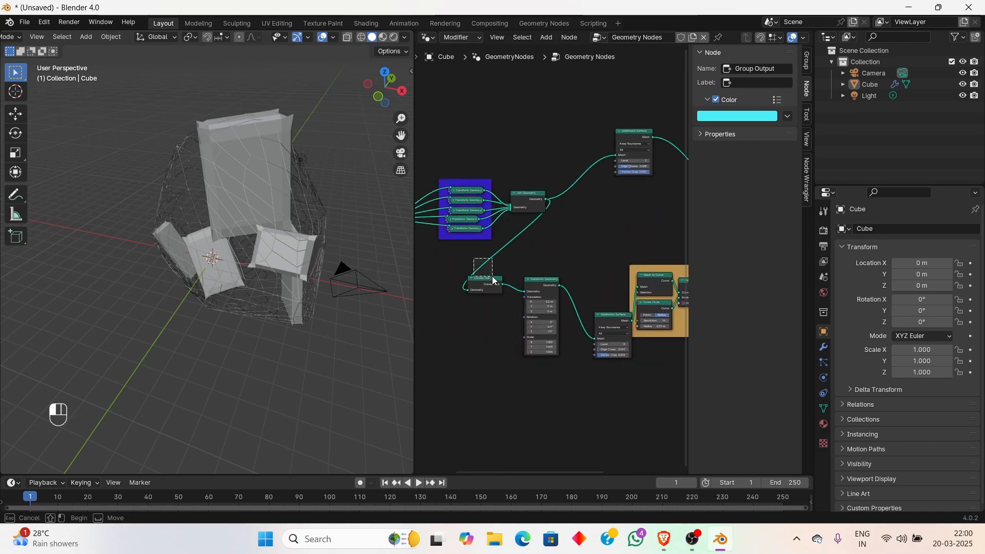
middle_click_drag(592, 263, 492, 253)
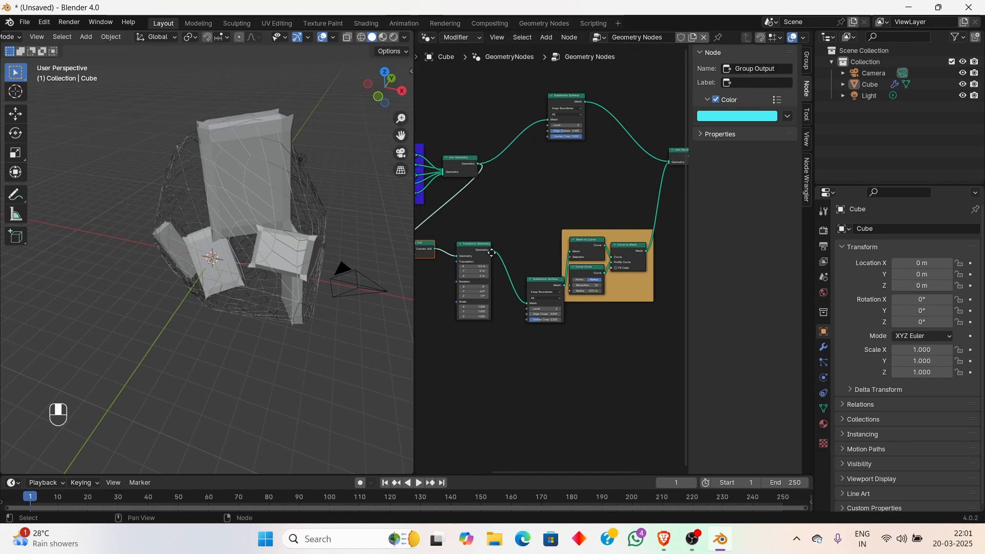
Move the lower Subdivision Surface node away from the orange frame, closer to the Transform Geometry node
scroll(469, 309, "up", 4)
middle_click_drag(467, 303, 498, 270)
scroll(601, 236, "up", 1)
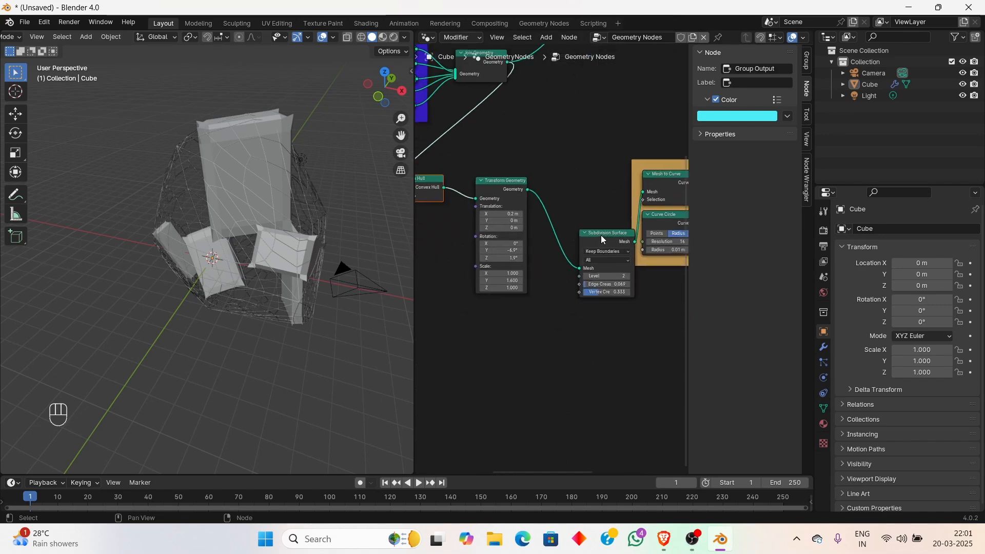
middle_click_drag(601, 235, 516, 245)
left_click_drag(516, 245, 487, 225)
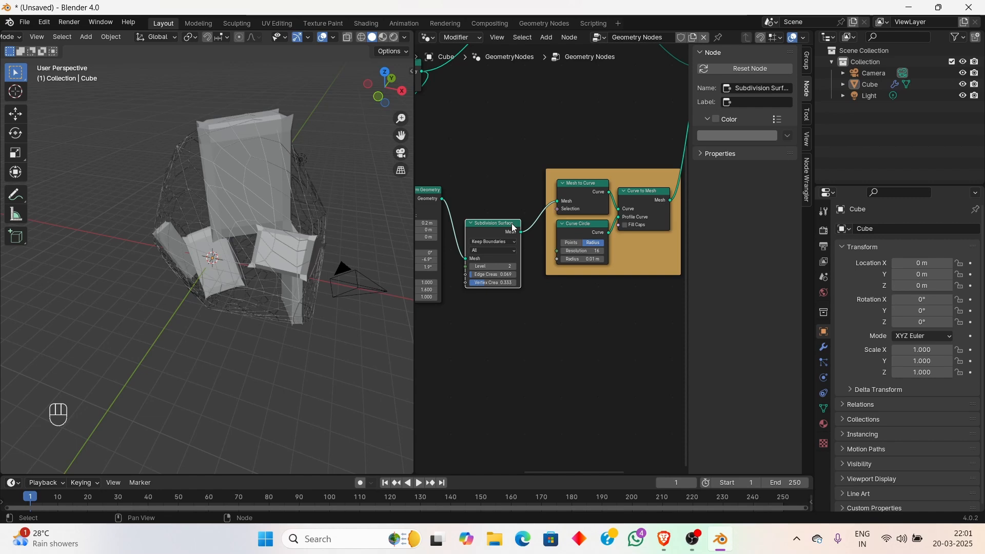
Set the Curve Circle's resolution to 36 in the orange frame
middle_click_drag(591, 133, 574, 205)
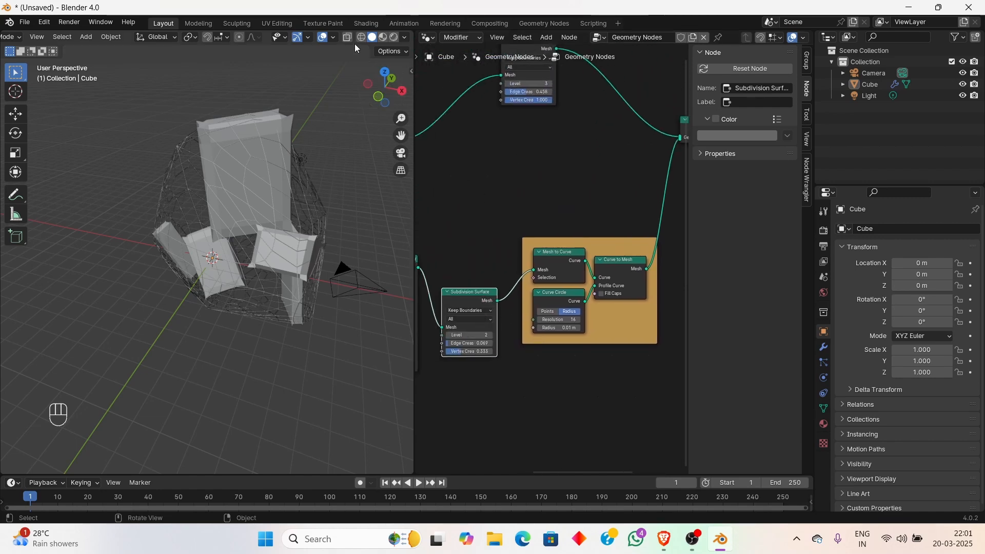
middle_click_drag(544, 277, 498, 283)
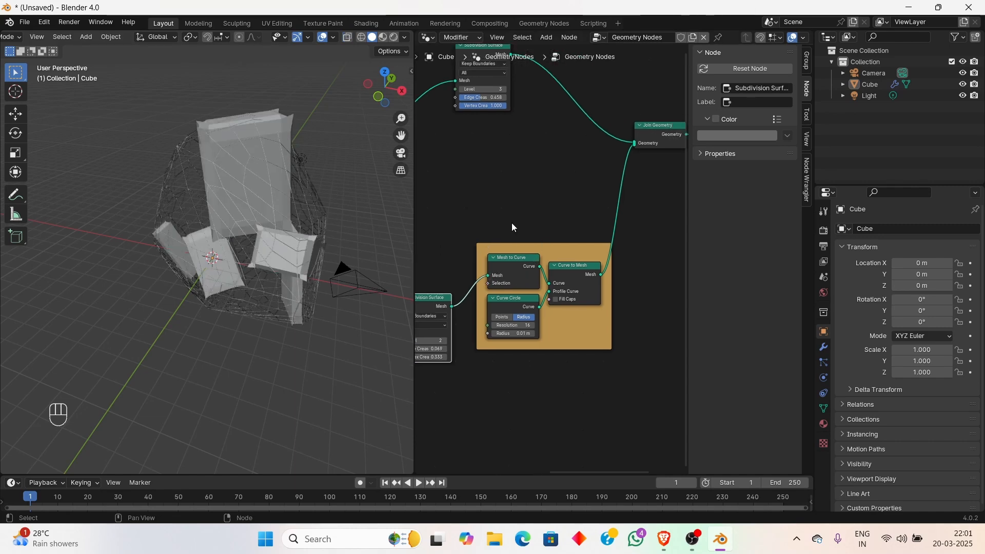
scroll(471, 247, "down", 2)
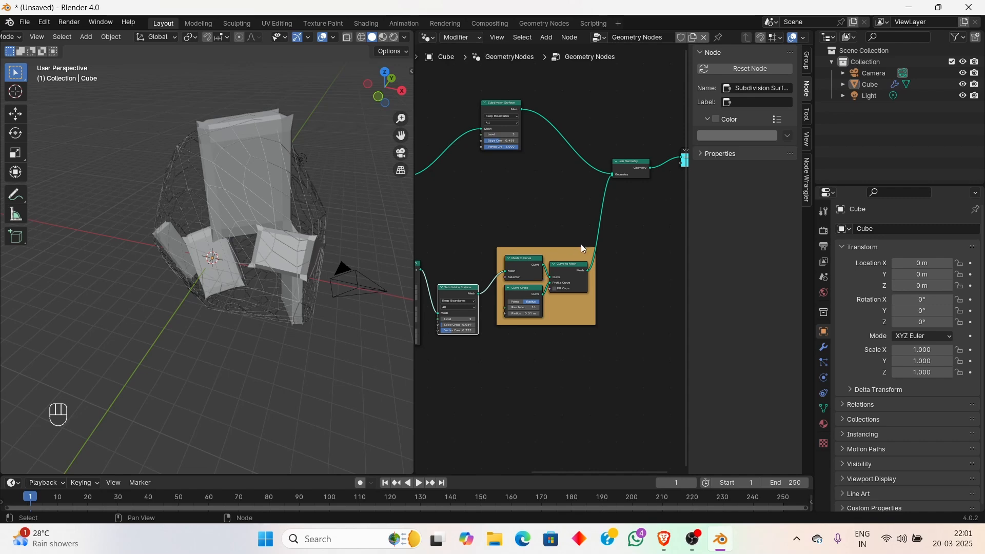
scroll(520, 262, "up", 3)
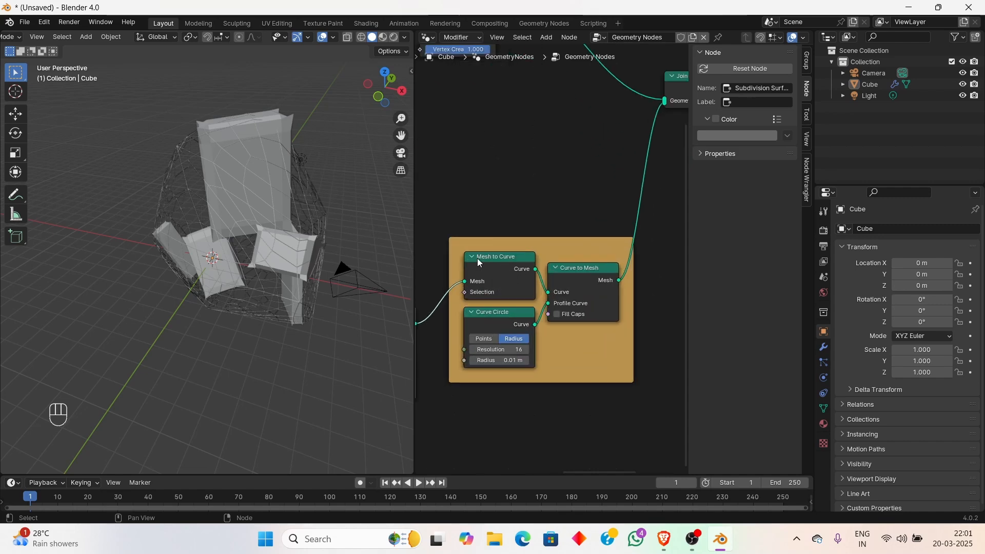
scroll(559, 270, "up", 2)
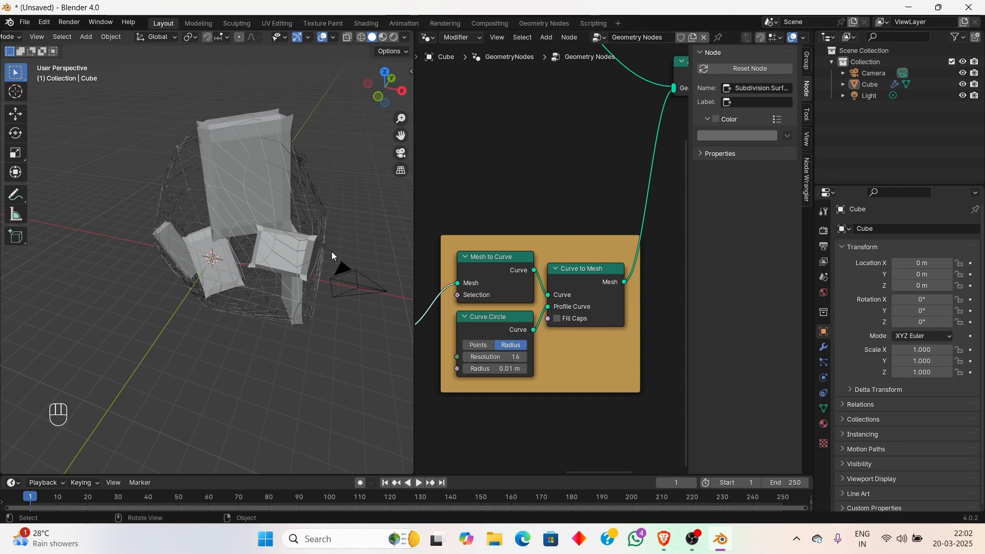
scroll(324, 266, "up", 5)
mouse_move(494, 356)
left_mouse_down()
mouse_move(518, 356)
mouse_move(505, 357)
left_mouse_up()
scroll(352, 324, "up", 3)
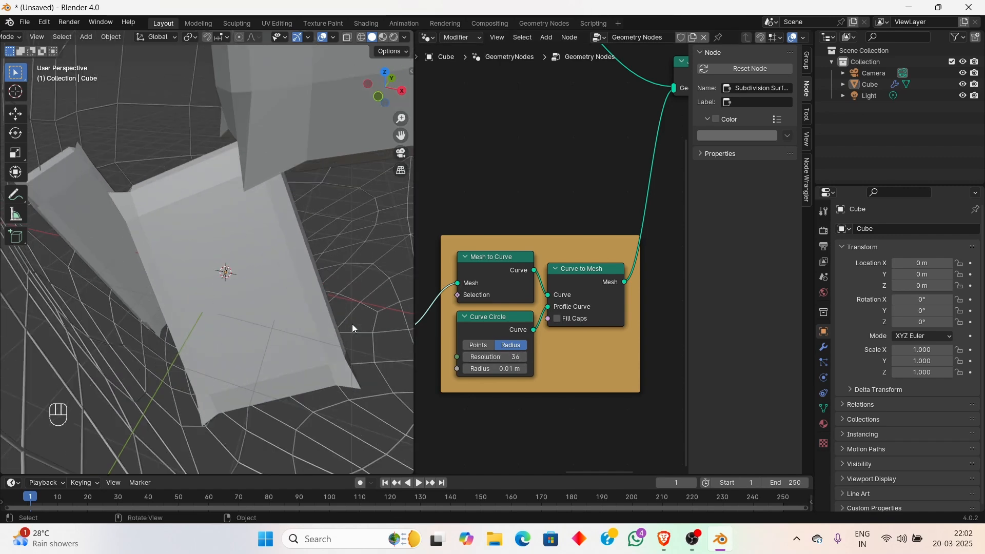
Lower the Curve Circle's radius to 0 m in the orange frame
scroll(379, 367, "down", 3)
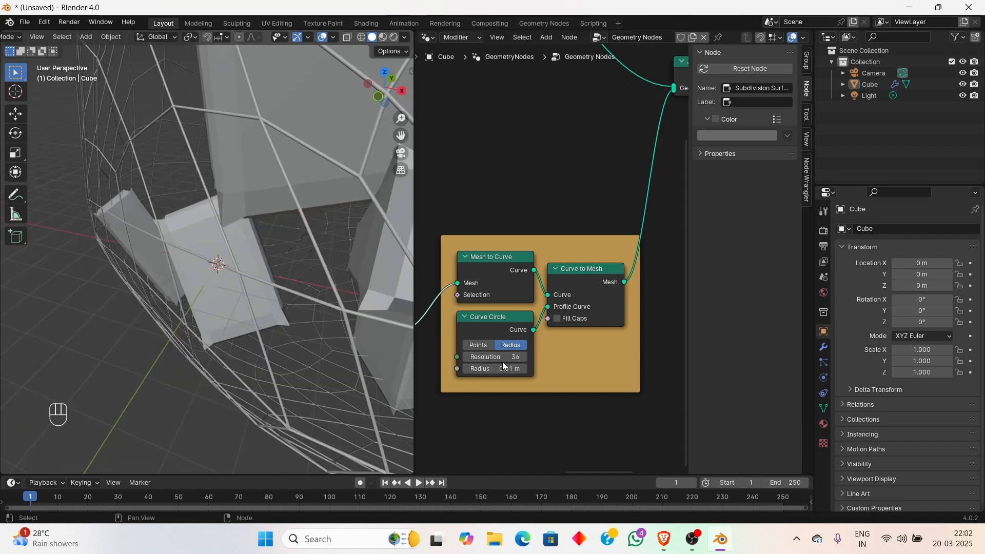
scroll(285, 257, "down", 3)
scroll(277, 265, "up", 3)
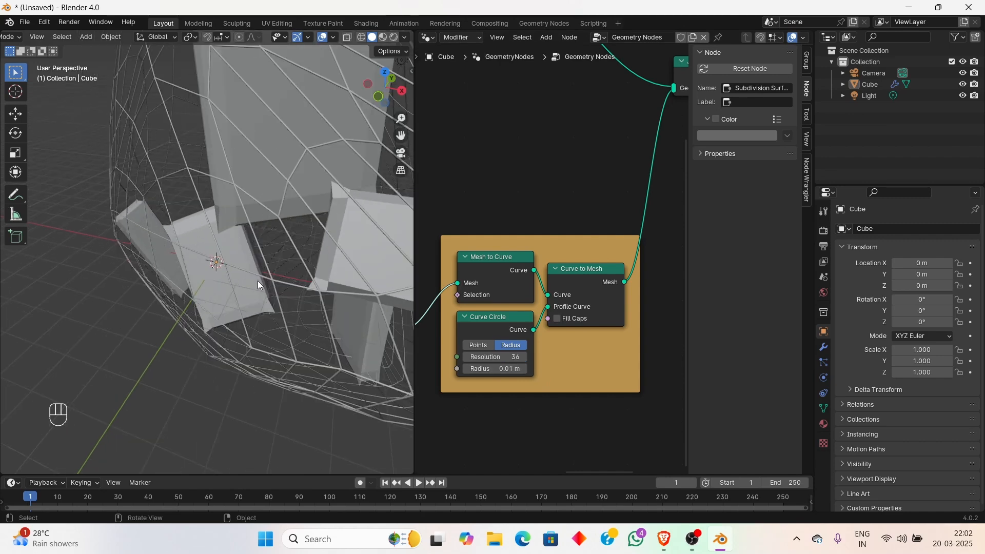
left_click(498, 370)
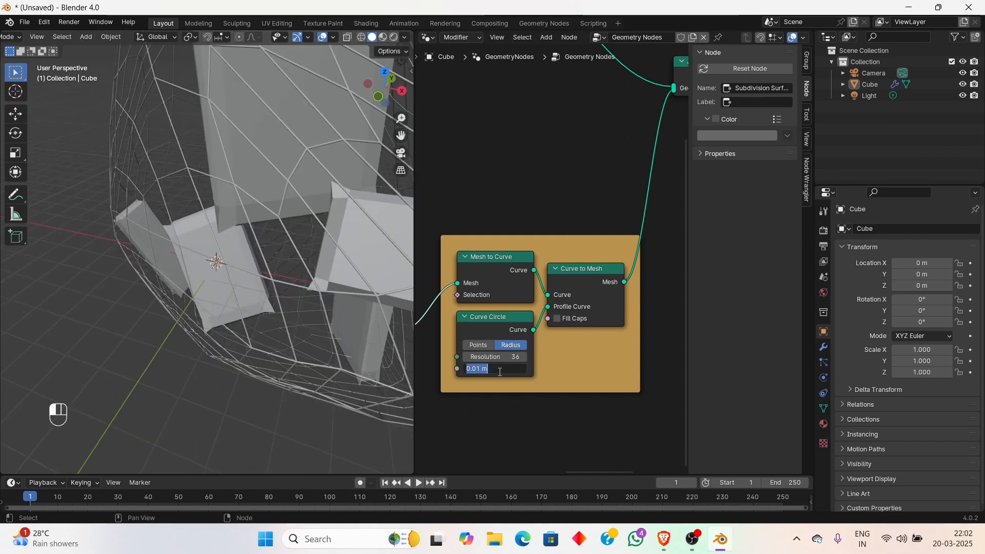
key("Return")
left_click_drag(499, 369, 468, 368)
scroll(281, 267, "down", 4)
scroll(259, 235, "up", 2)
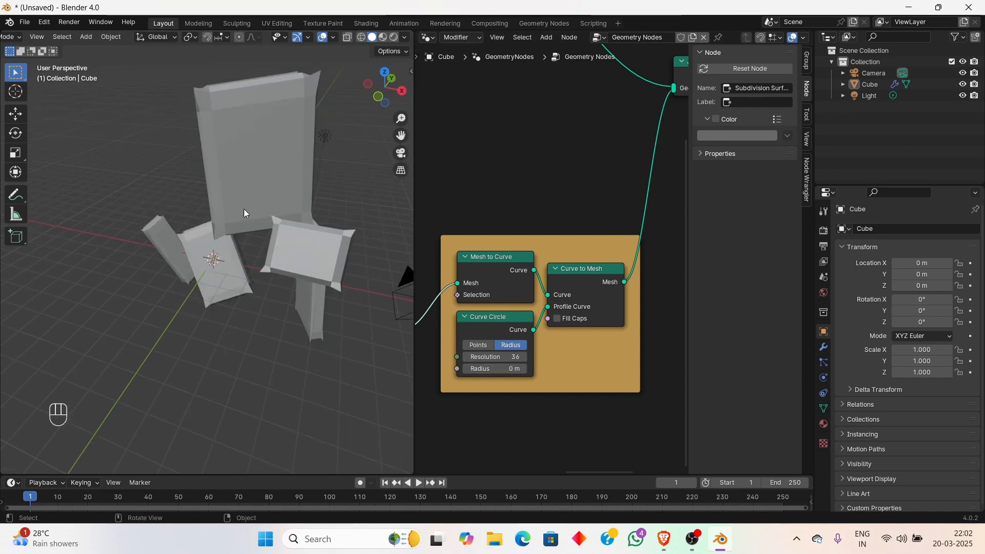
Set the Curve Circle's radius to 0.009 m and check the wireframe around the cubes from another side
left_click(510, 370)
key("BackSpace")
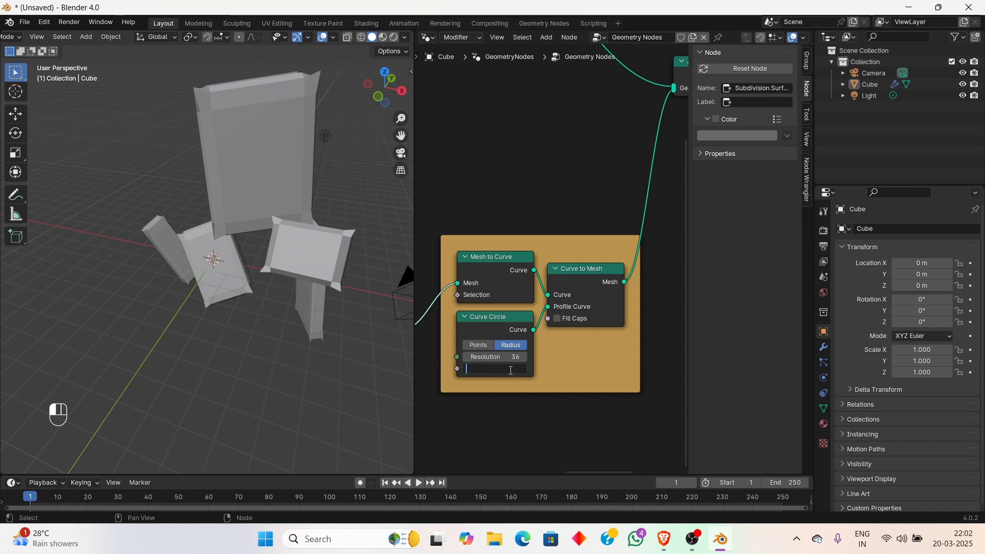
type("0.0")
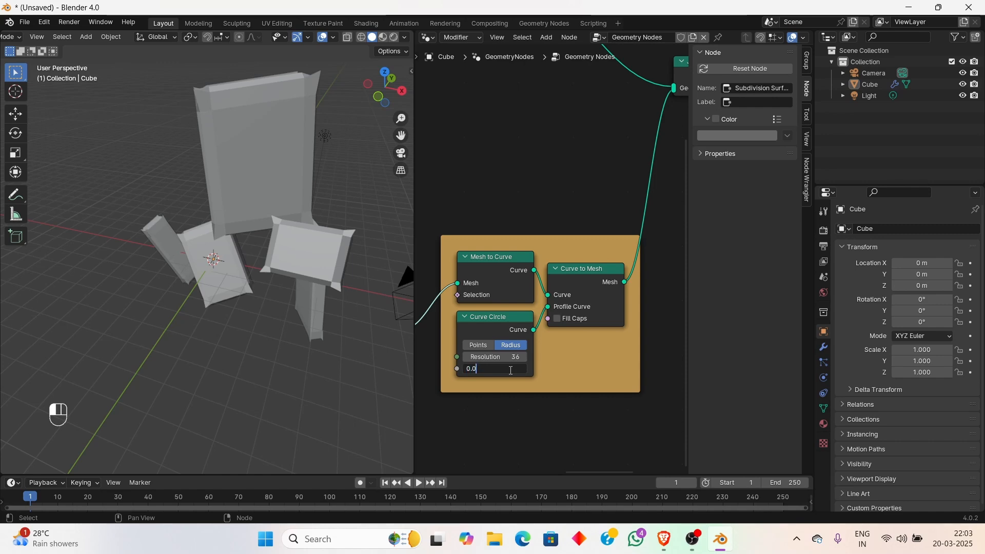
type("09")
key("Return")
scroll(308, 292, "up", 3)
middle_click_drag(303, 282, 109, 184)
scroll(281, 285, "down", 7)
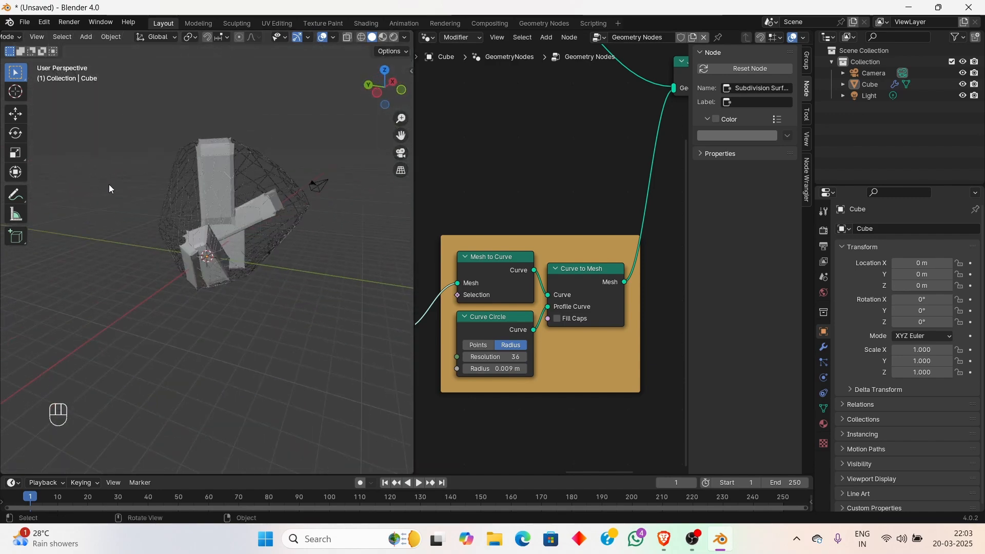
scroll(650, 198, "down", 8)
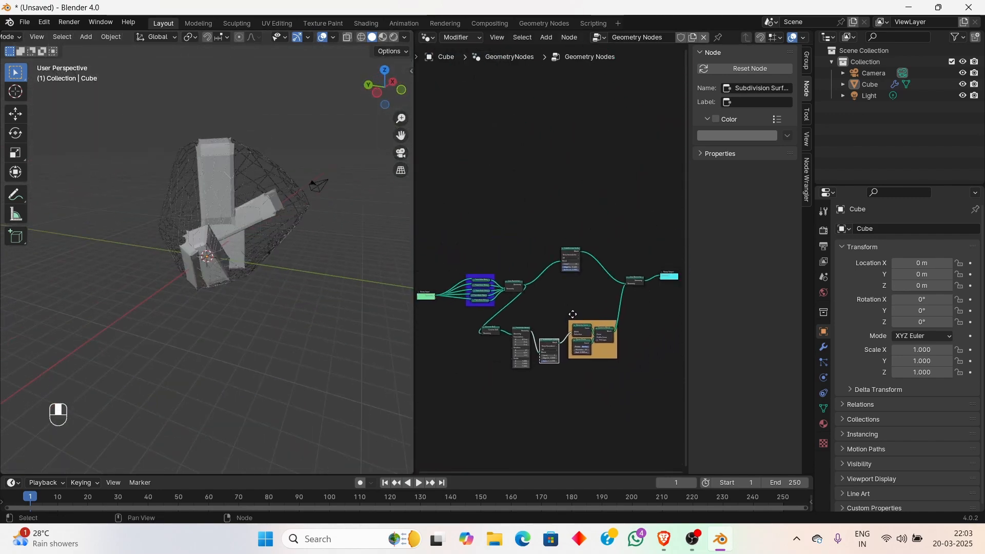
scroll(588, 241, "up", 3)
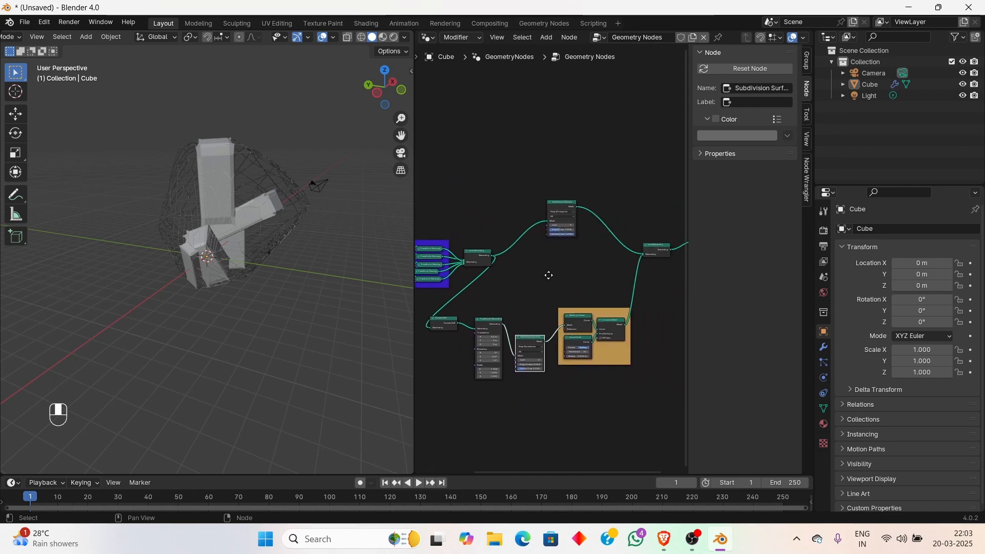
scroll(588, 265, "down", 4)
middle_click_drag(595, 262, 619, 280)
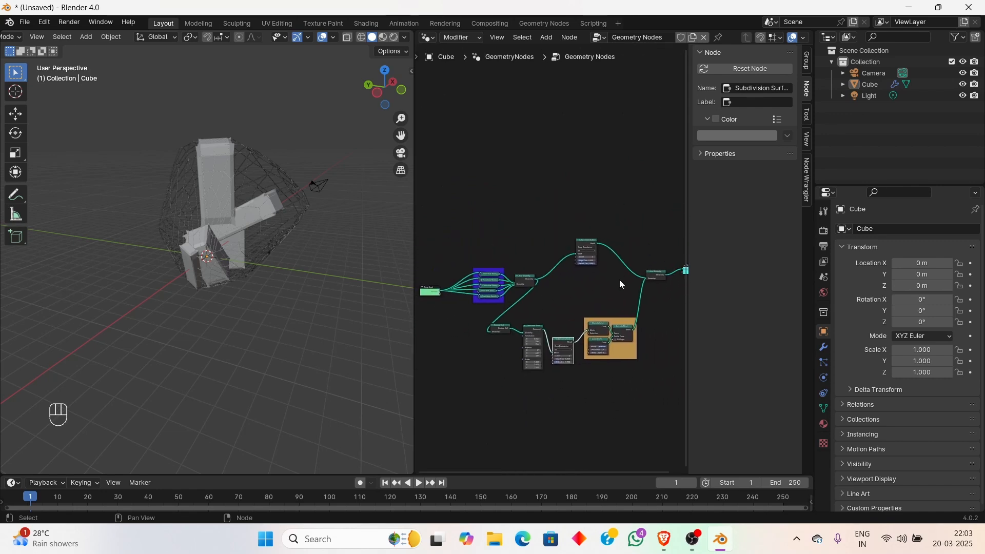